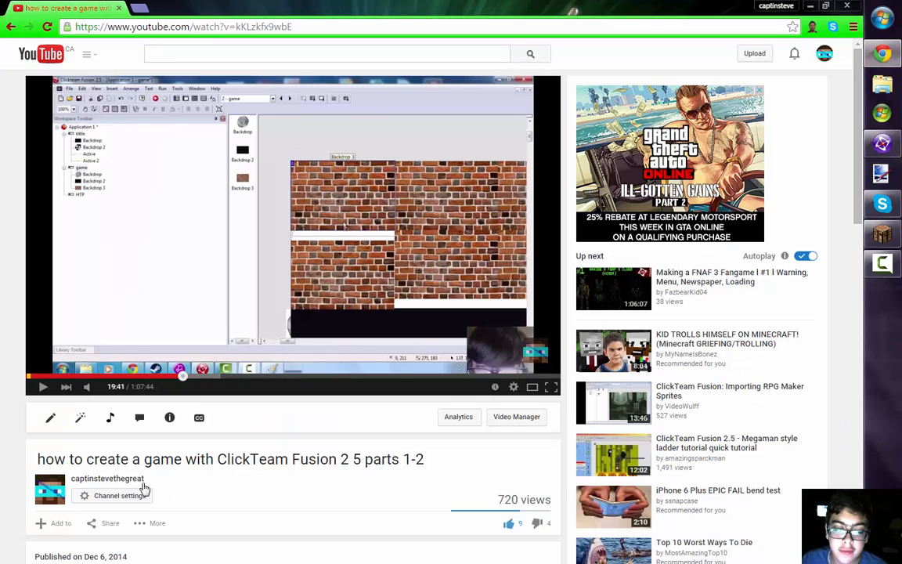
Review the publication date and description of the ClickTeam Fusion 2 5 parts 1-2 video
scroll(141, 487, down, 3)
double_click(118, 305)
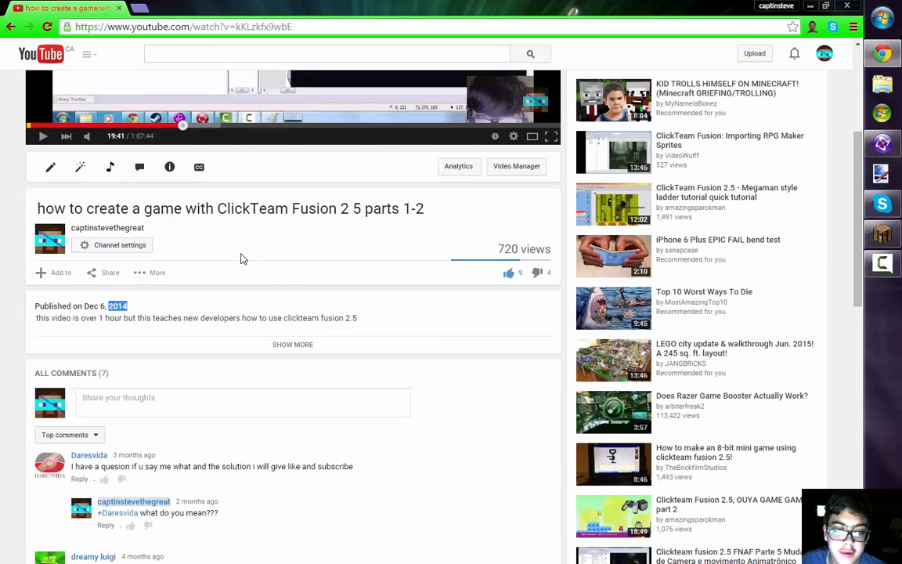
scroll(228, 221, up, 3)
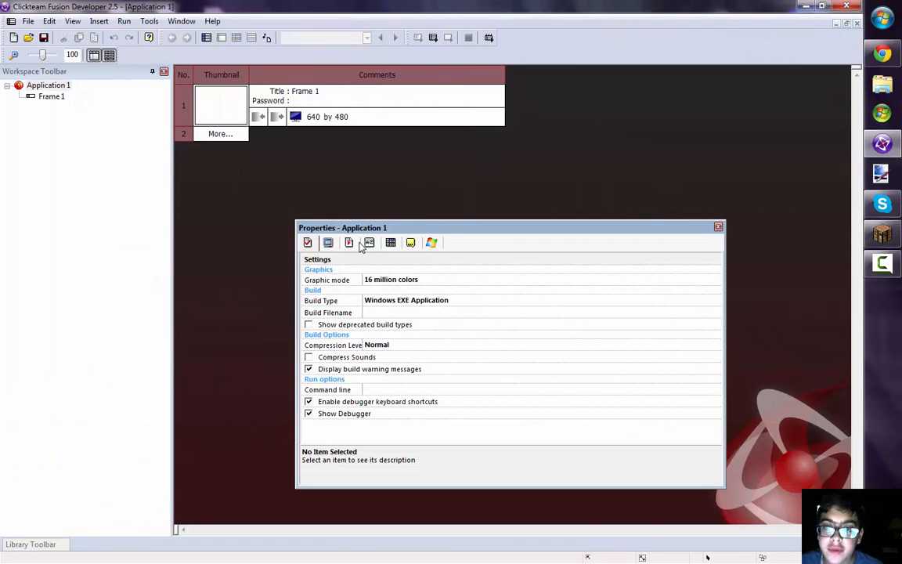
Dock the application's properties below the workspace tree and rename Application 1 as Tutorial
drag(360, 228, 88, 332)
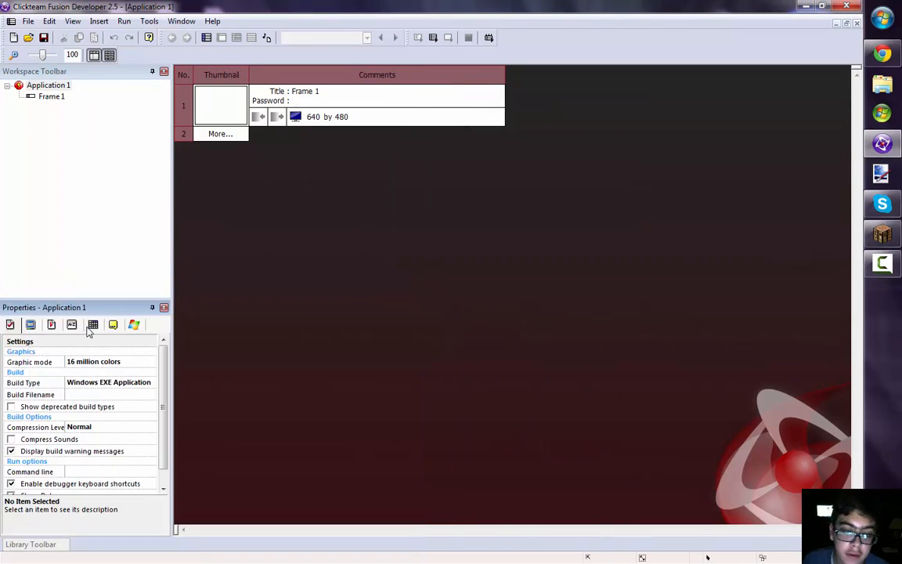
right_click(50, 87)
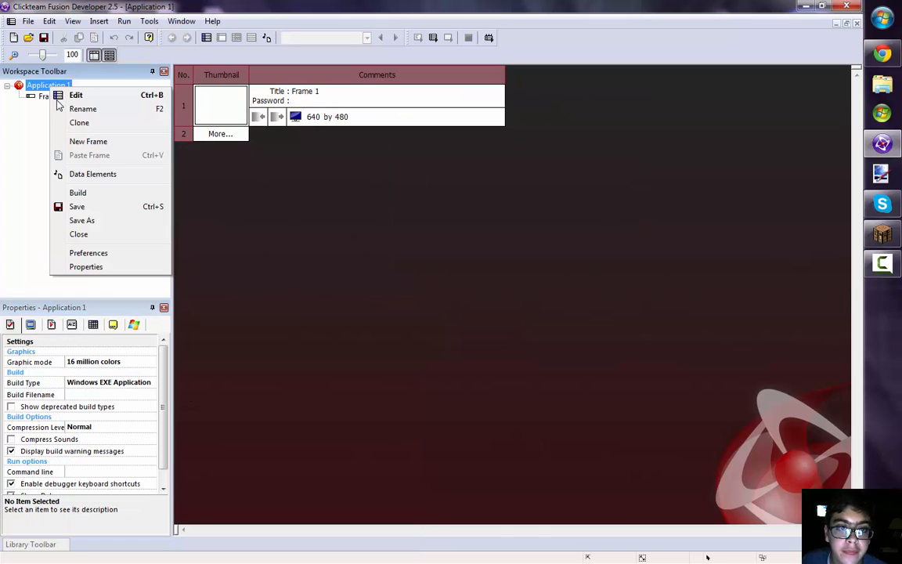
click(74, 110)
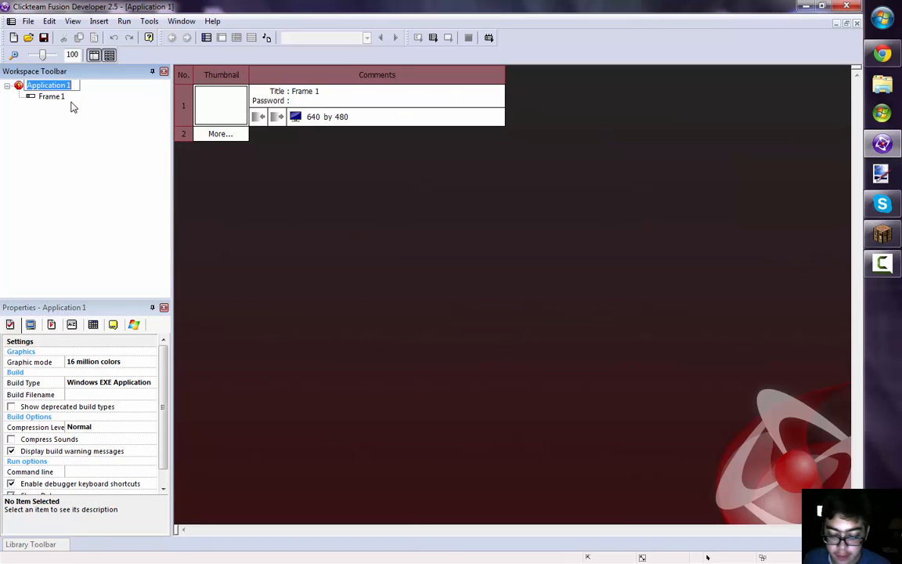
text(tu)
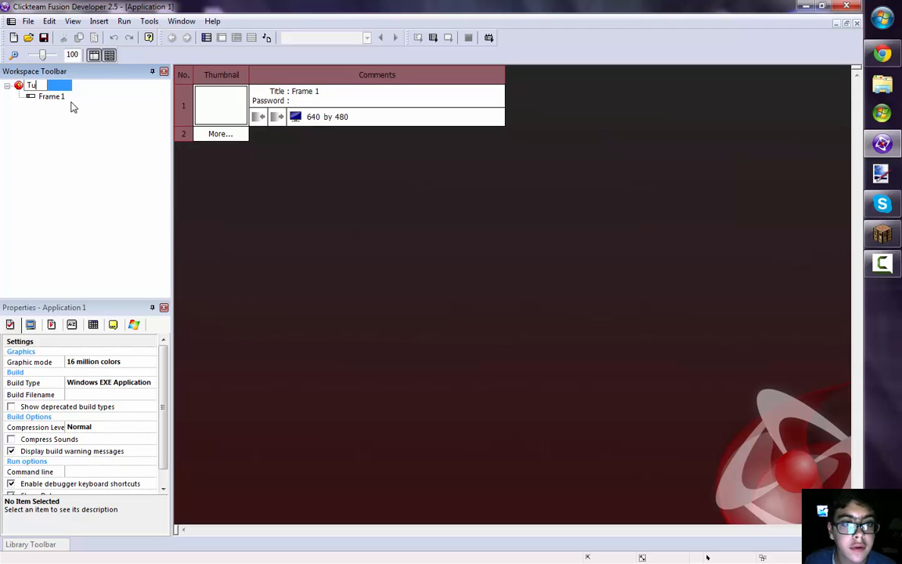
key(Return)
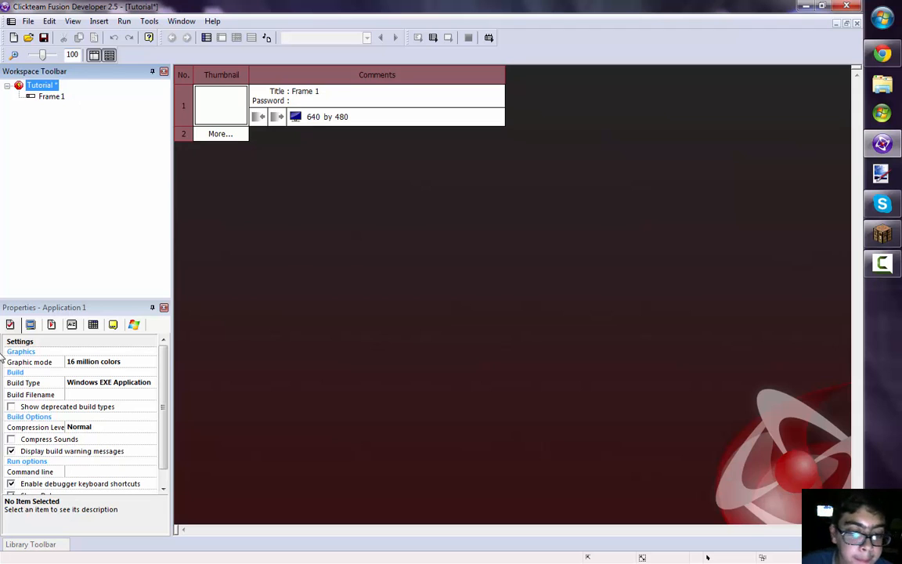
Set the application window size to 1024 x 786 and apply the new size to the matching frames
click(33, 325)
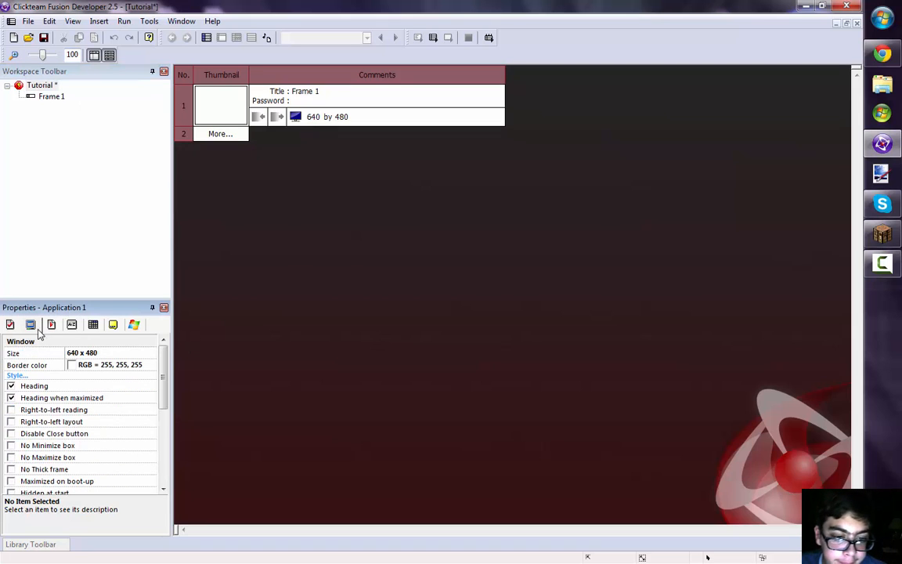
click(80, 354)
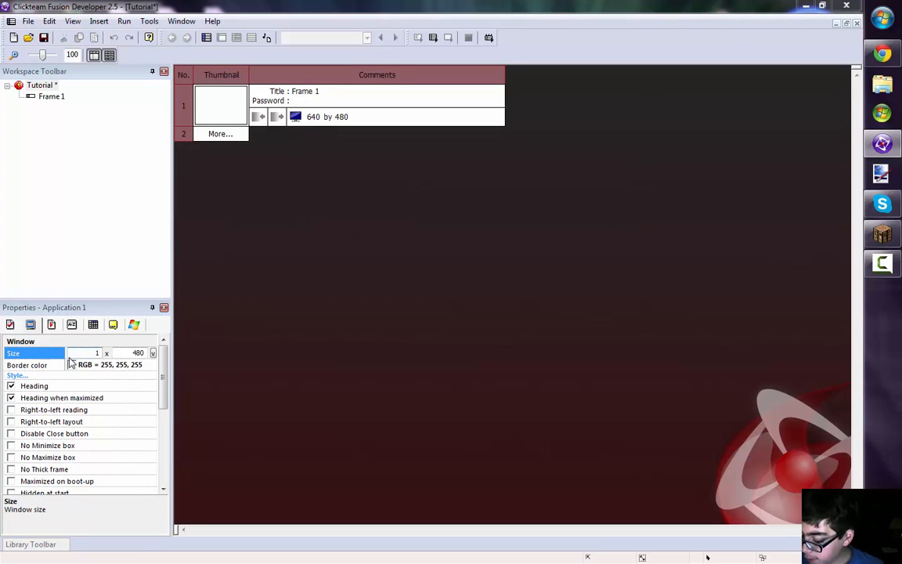
text(1024)
key(Tab)
text(7)
key(Return)
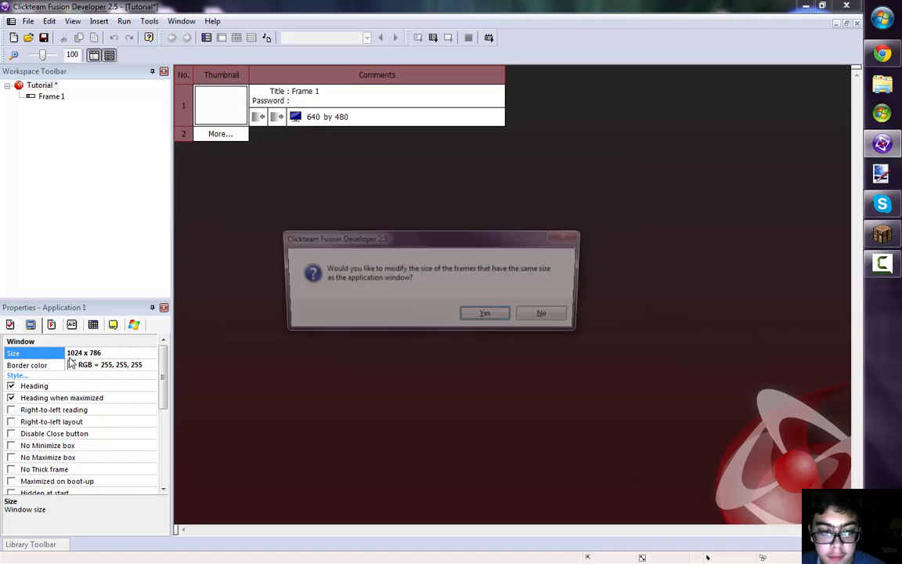
key(Return)
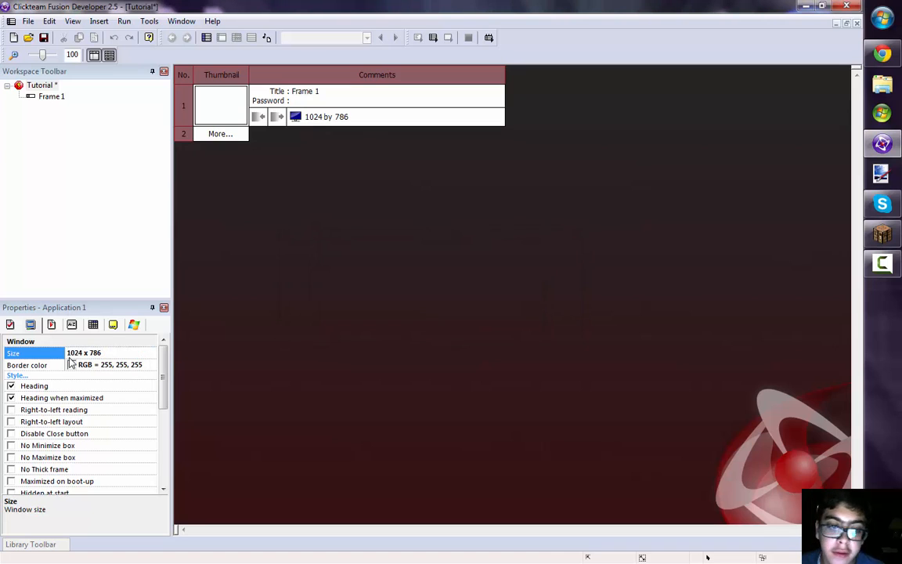
Open the Tutorial application's properties in a floating window, examine its window size settings, and close the properties
click(30, 325)
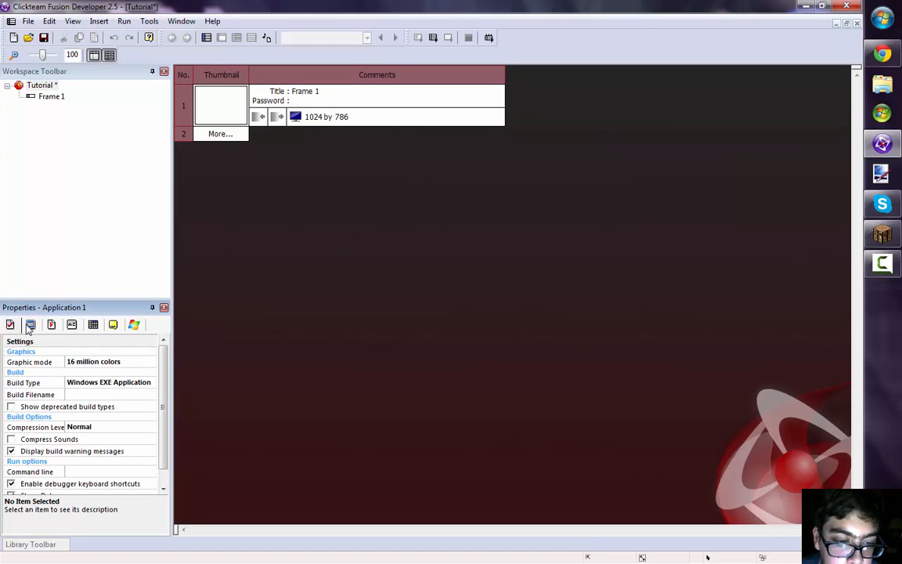
right_click(31, 86)
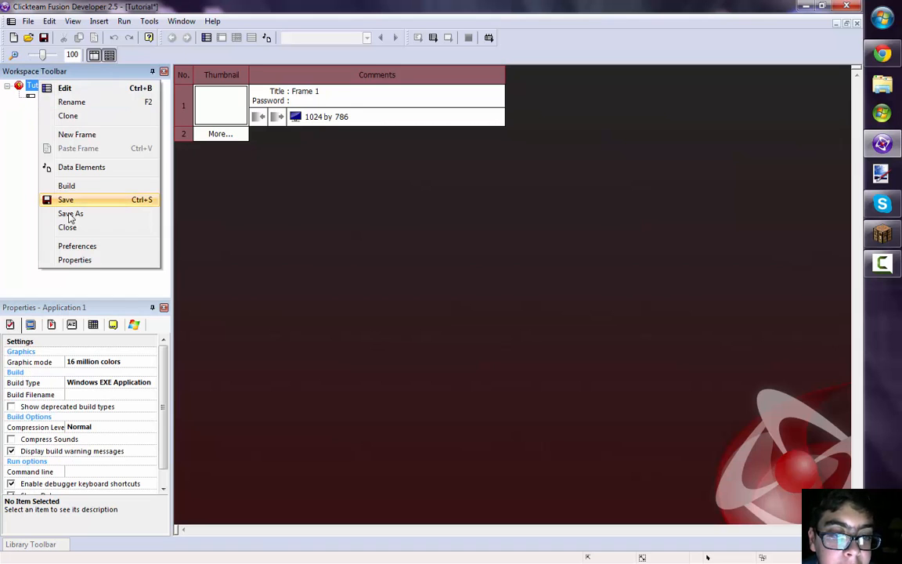
click(74, 260)
drag(59, 306, 262, 202)
click(192, 207)
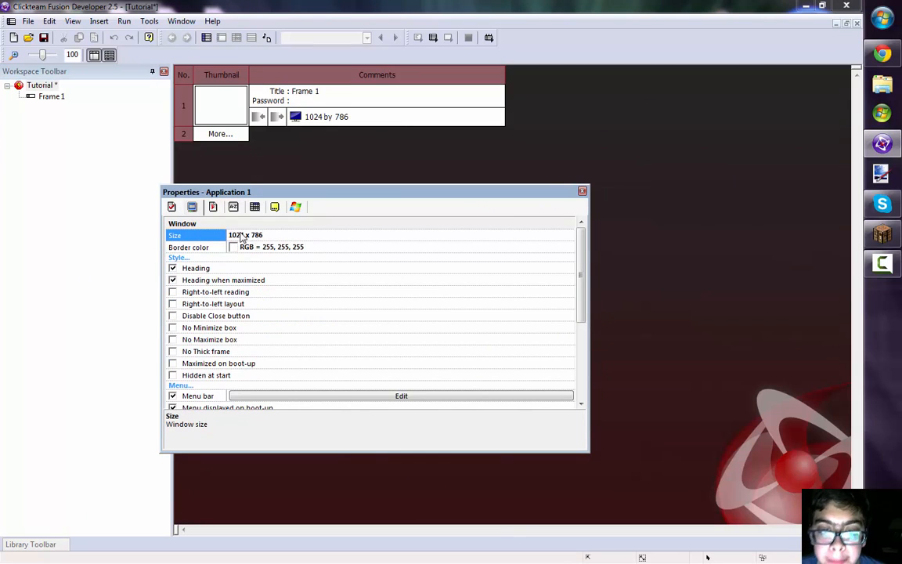
scroll(279, 236, down, 2)
scroll(276, 237, up, 2)
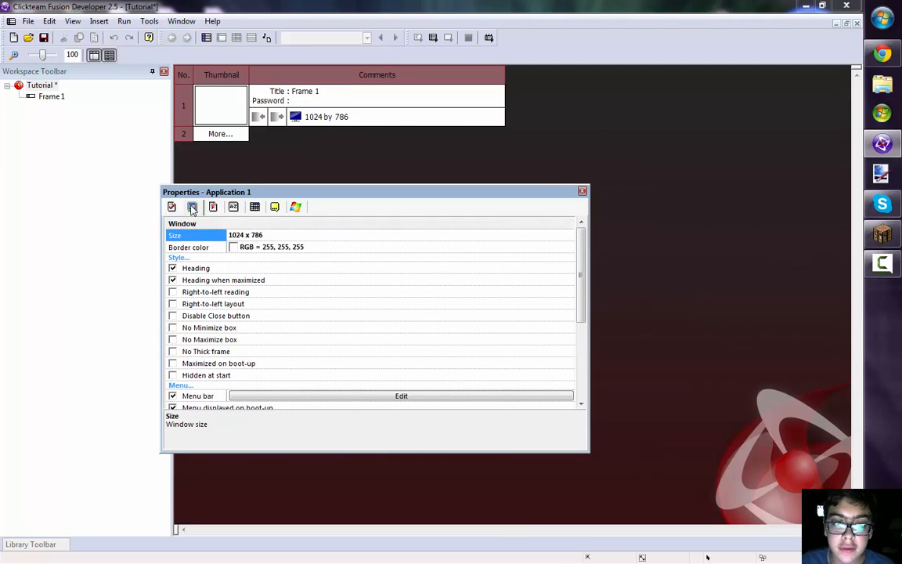
click(237, 236)
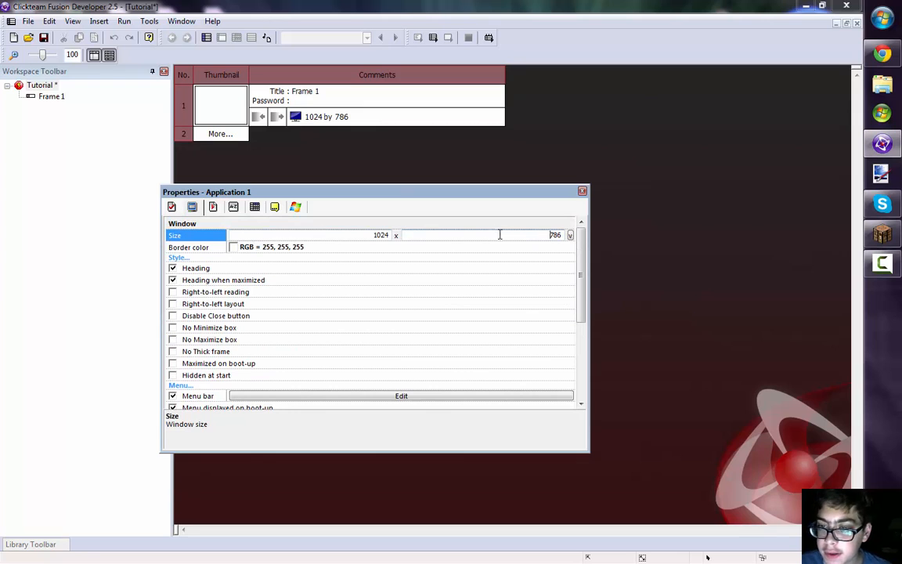
click(361, 234)
click(582, 191)
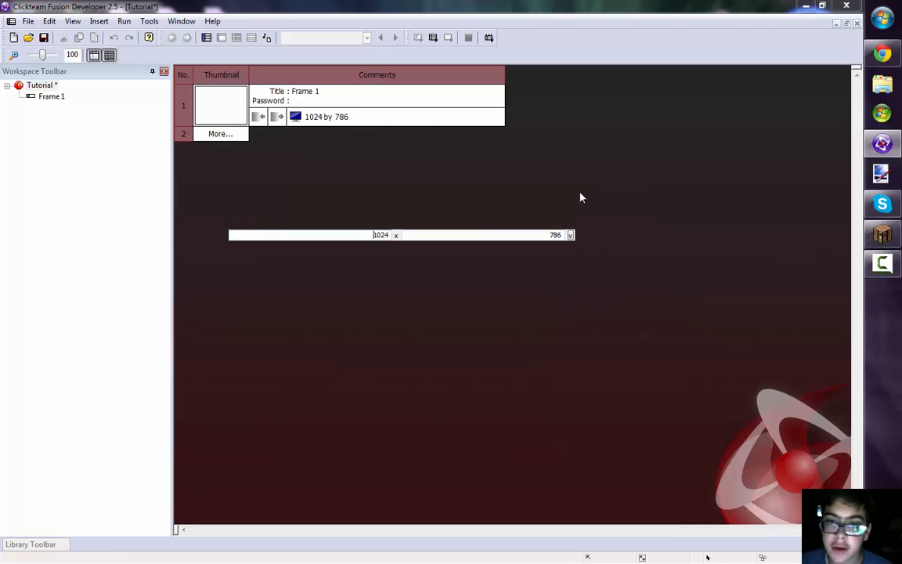
click(410, 226)
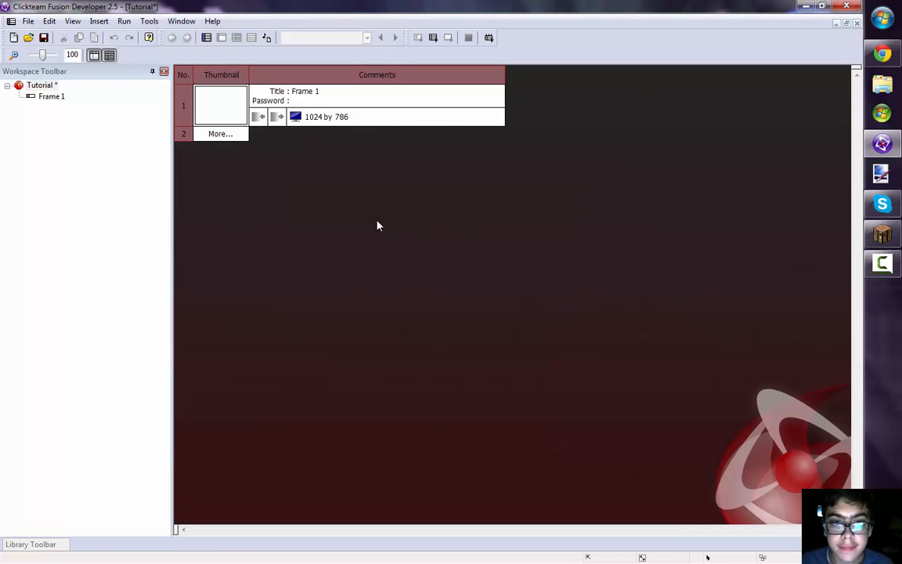
Open Frame 1 in the Frame Editor and rename the frame as Title
double_click(51, 96)
right_click(51, 95)
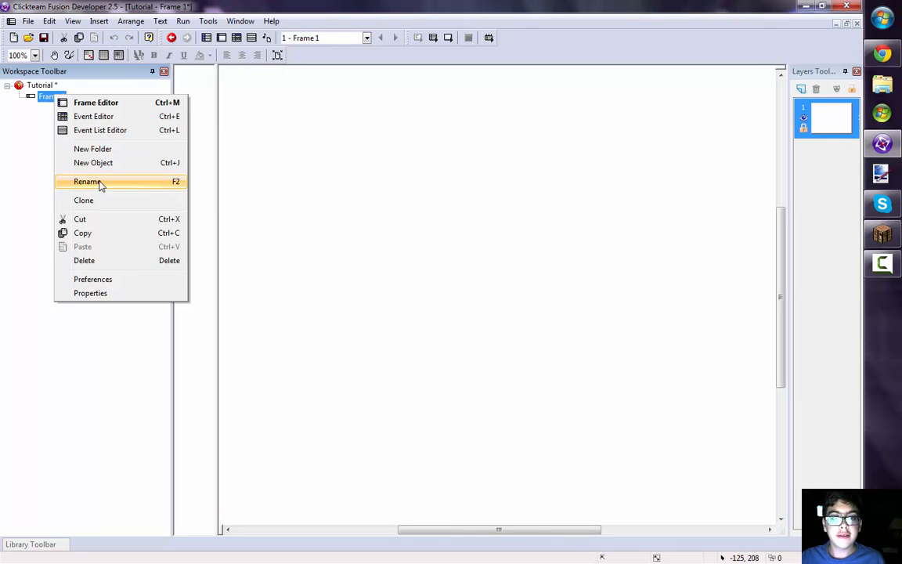
click(124, 182)
text(Title)
key(Return)
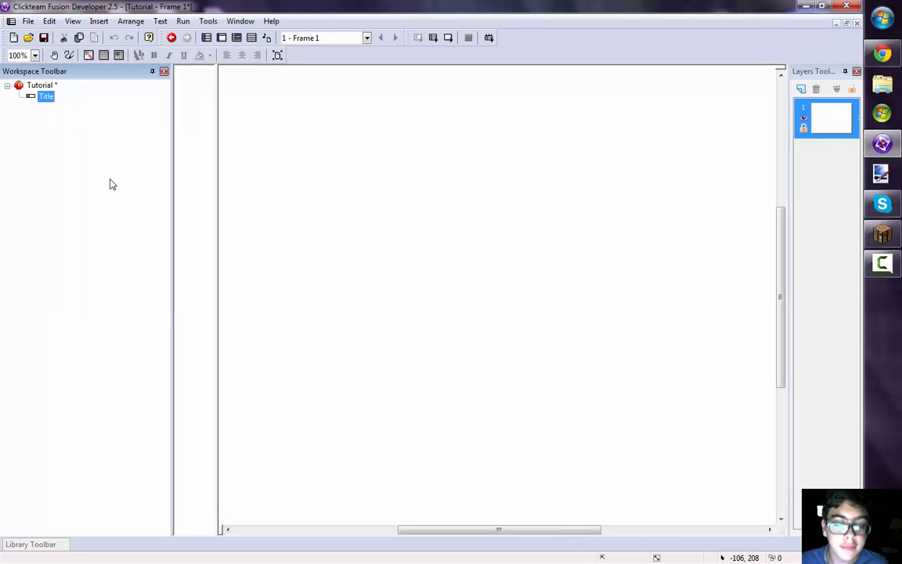
Look over the frame's edges and rename the Title frame as Game
drag(511, 530, 456, 523)
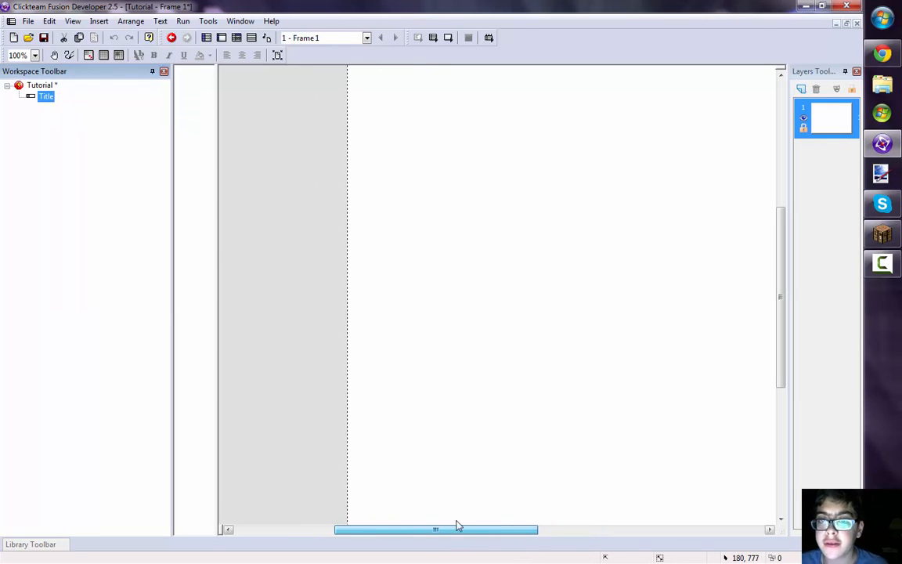
scroll(463, 501, up, 4)
scroll(466, 502, down, 6)
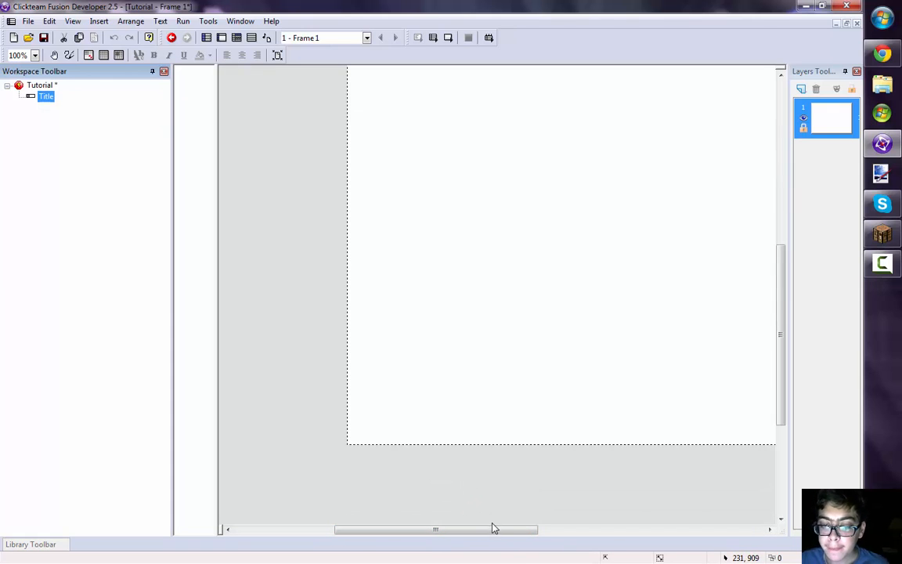
scroll(493, 528, up, 5)
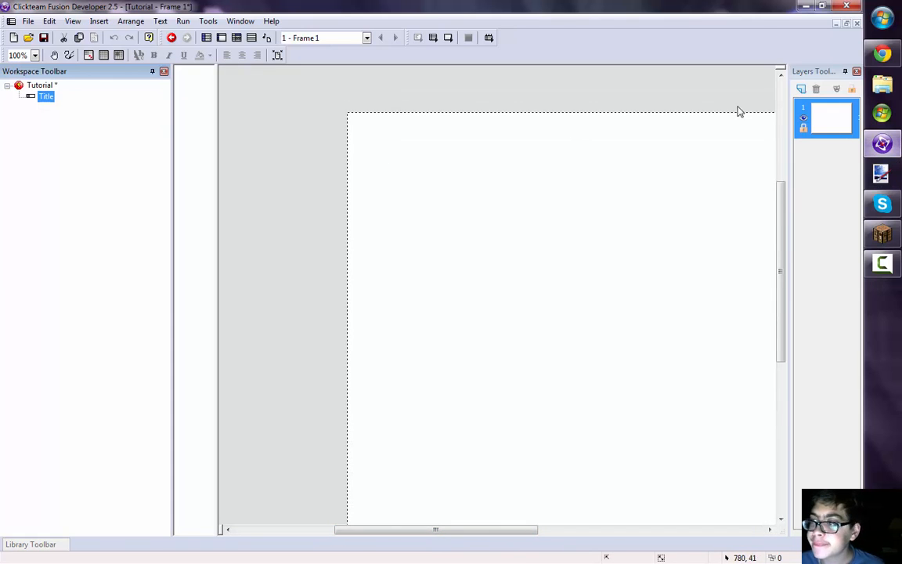
right_click(42, 99)
click(76, 186)
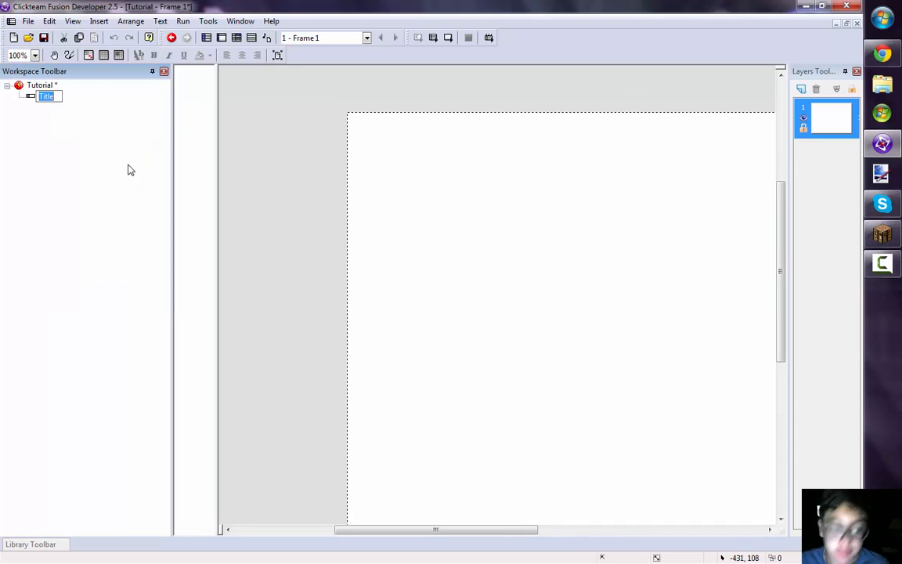
text(Game)
key(Return)
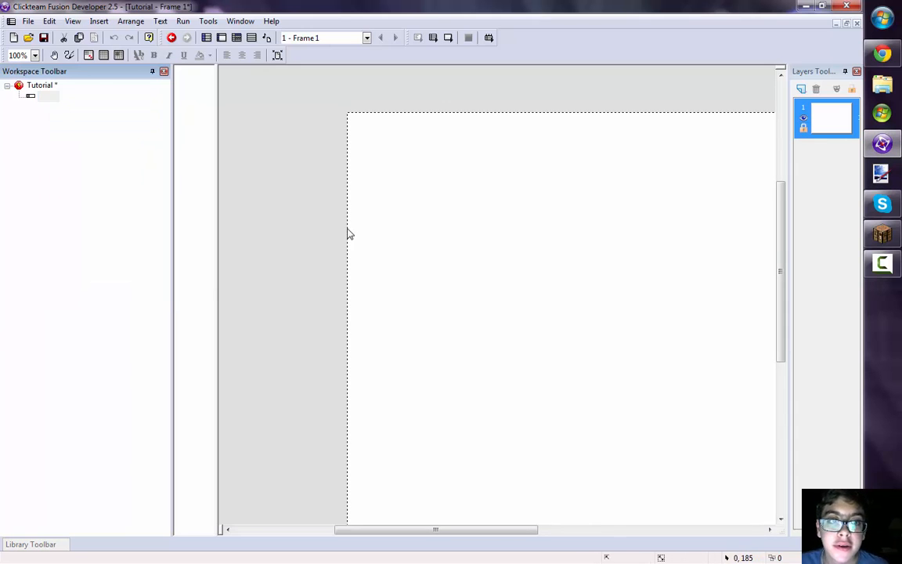
Insert an Active object just inside the Game frame's left edge, at about 7, 268
scroll(267, 119, down, 5)
scroll(552, 279, up, 3)
scroll(539, 284, down, 1)
scroll(399, 232, up, 1)
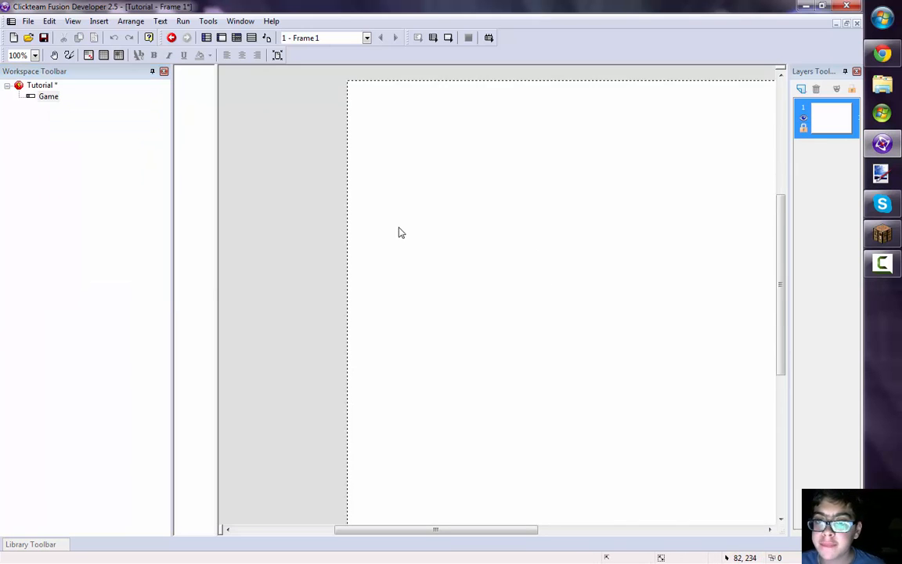
scroll(415, 270, down, 5)
double_click(364, 352)
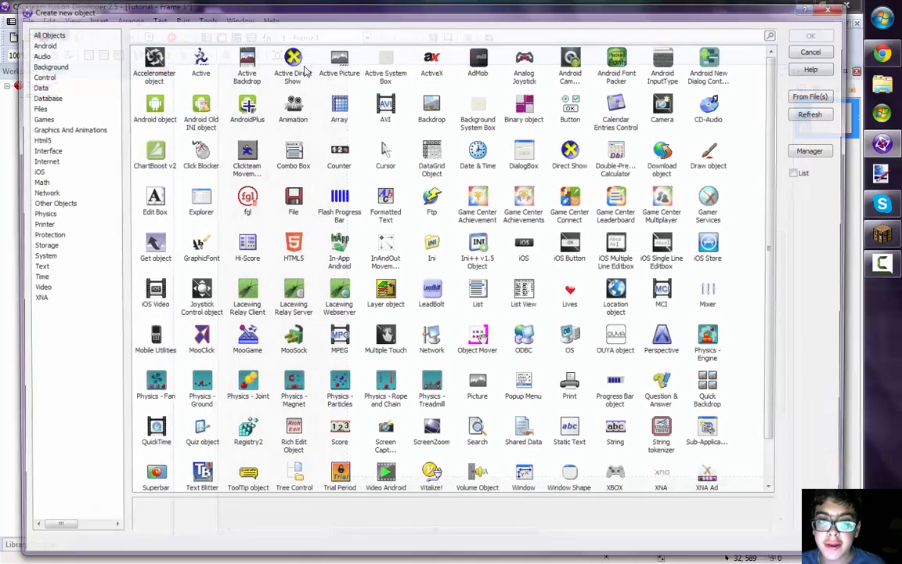
double_click(197, 59)
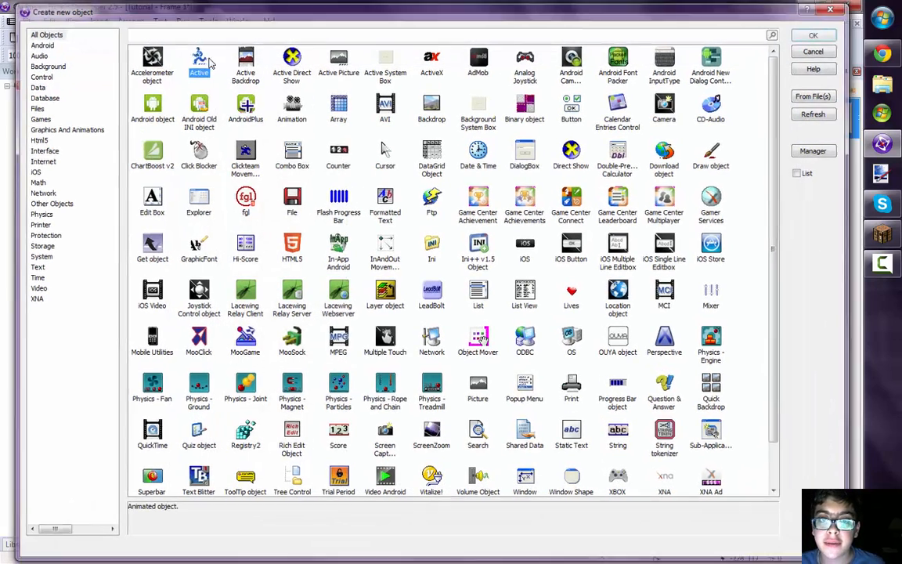
click(409, 214)
drag(361, 174, 362, 171)
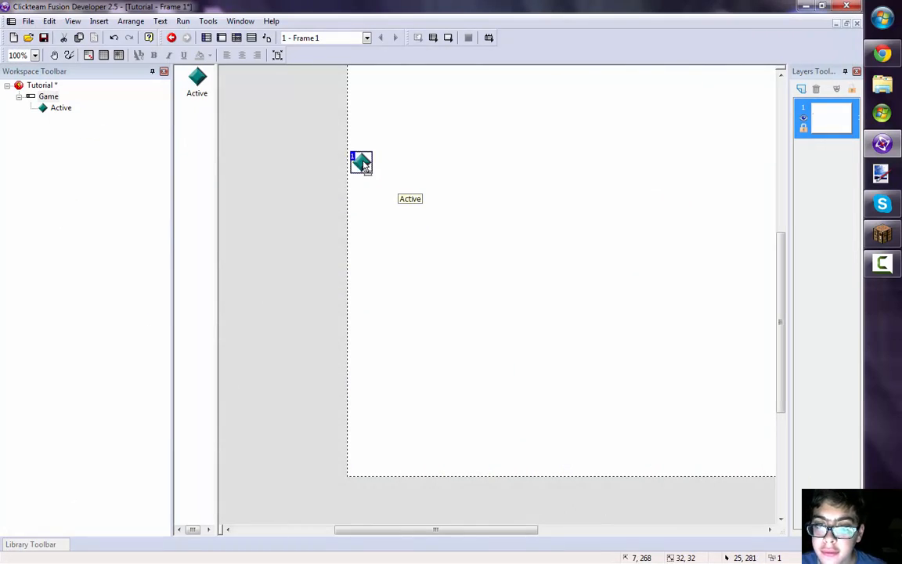
Show the contents of the desktop's FCA folder with FusionCharacterAnimator, and return to the maximized Clickteam Fusion window
drag(684, 21, 577, 8)
double_click(563, 8)
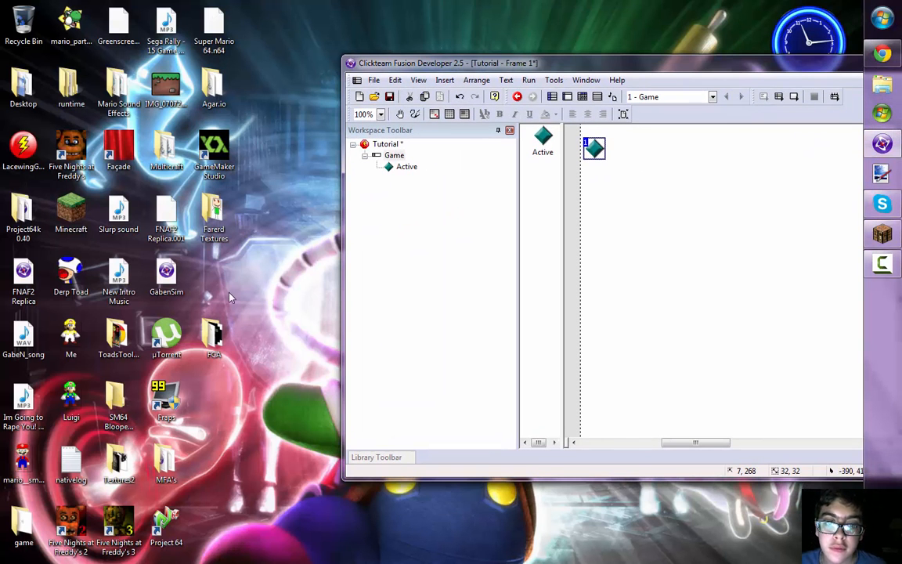
double_click(213, 335)
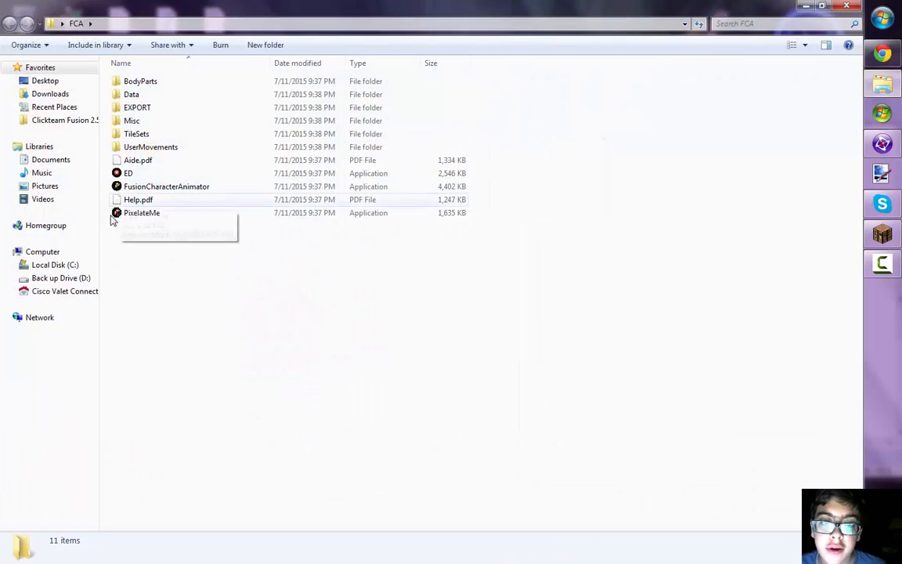
drag(149, 312, 254, 475)
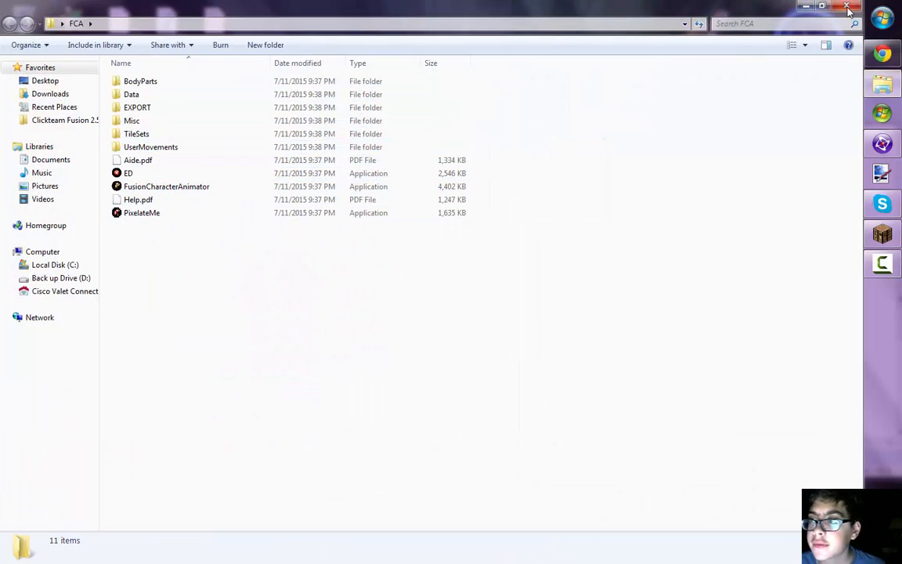
click(803, 5)
drag(690, 65, 537, 2)
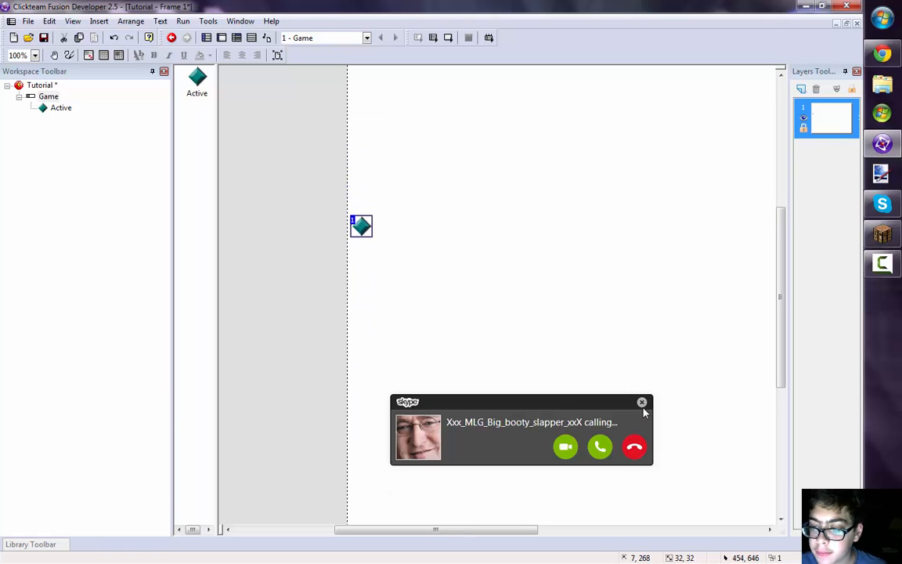
Answer the incoming Skype call with audio and return to Clickteam Fusion
click(600, 448)
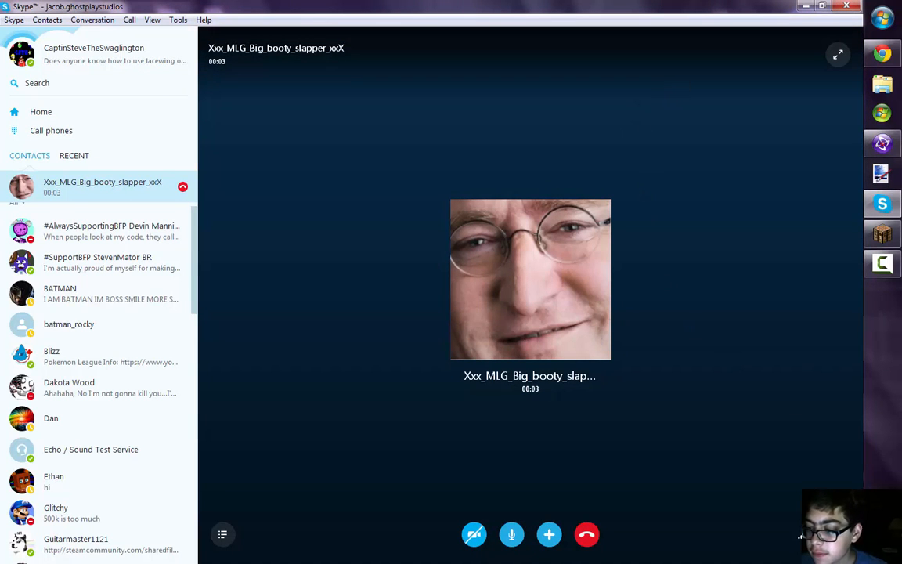
click(805, 8)
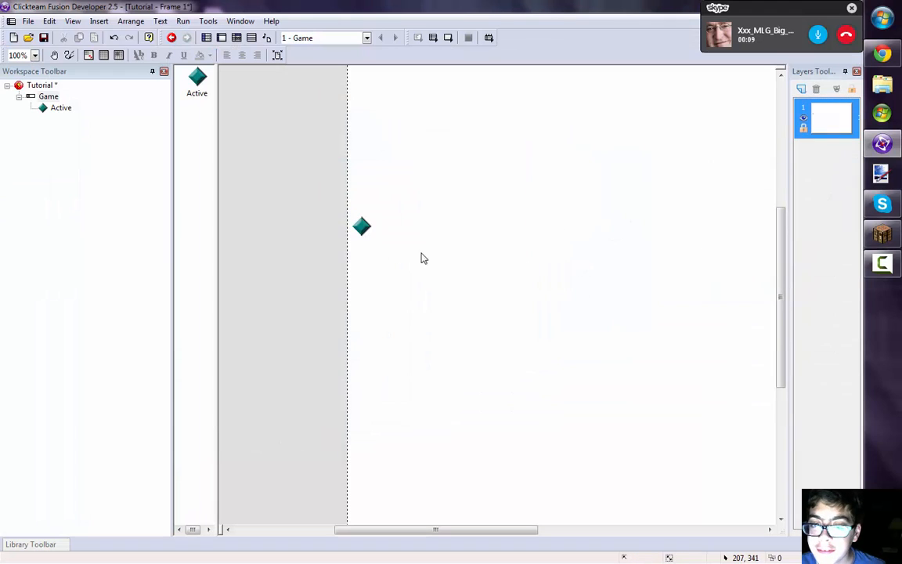
Move the Skype call window out of the way and insert a Physics - Engine object outside the Game frame, above its upper edge
right_click(363, 226)
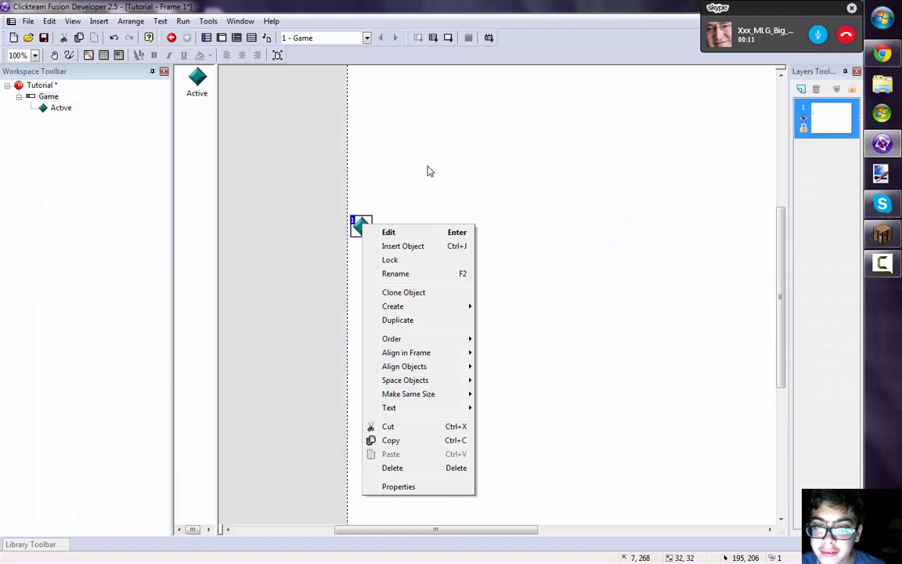
click(426, 171)
double_click(364, 177)
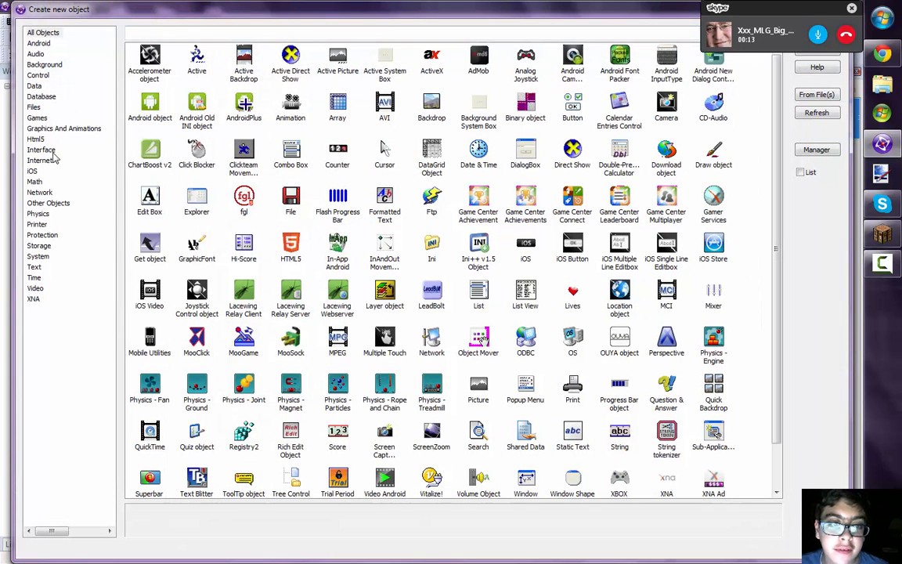
click(43, 213)
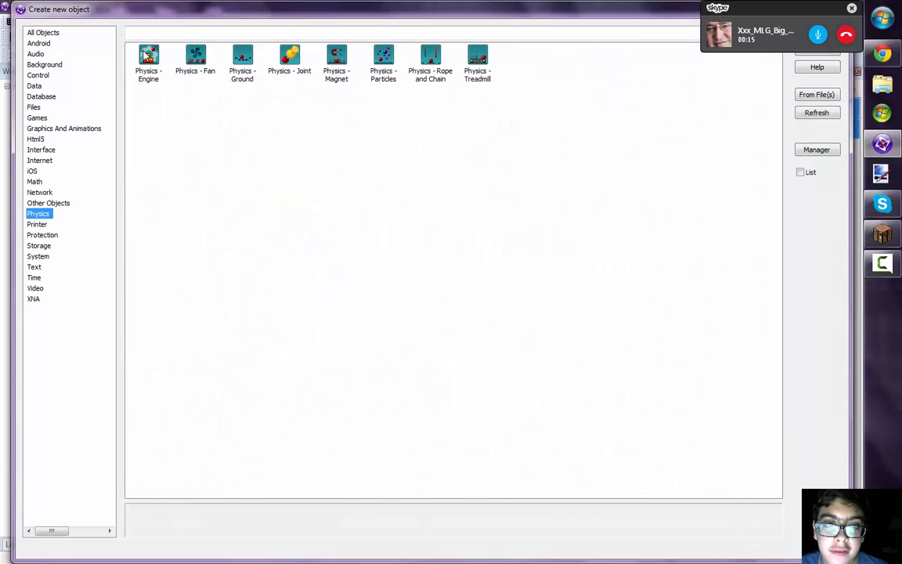
click(148, 63)
drag(812, 9, 117, 518)
click(370, 332)
click(149, 59)
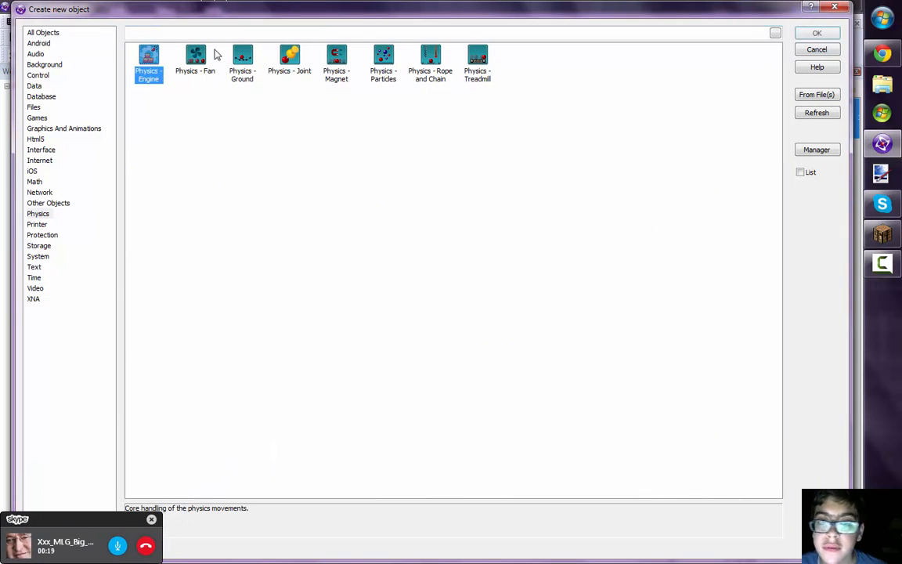
click(829, 33)
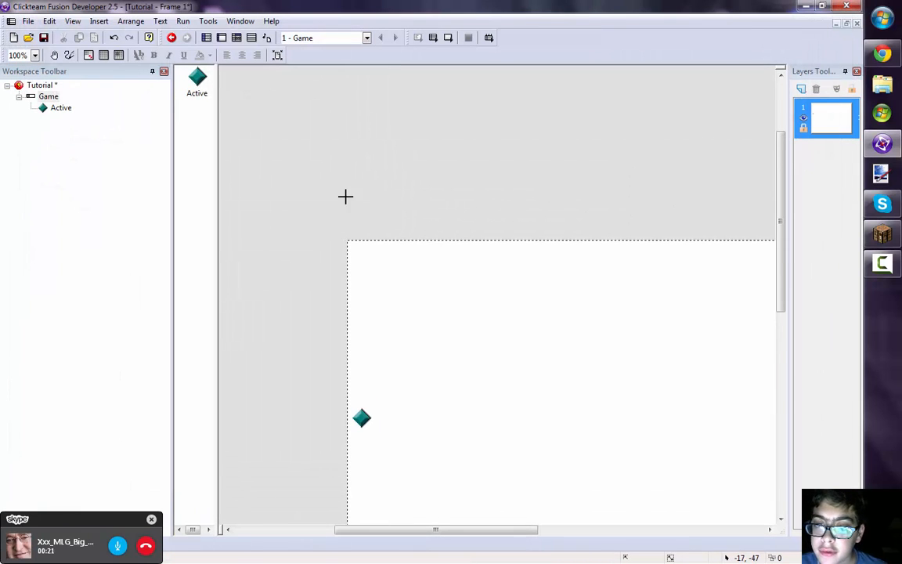
click(366, 163)
click(426, 237)
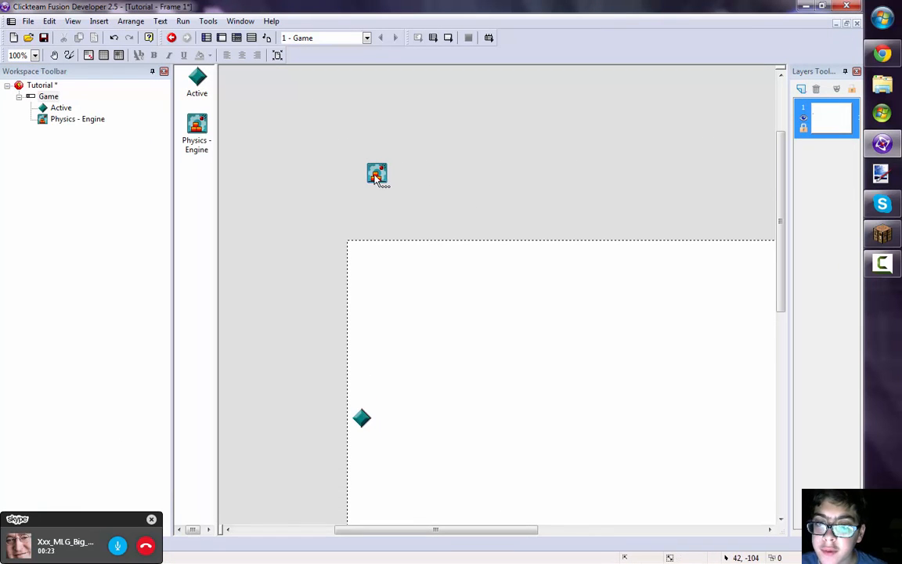
Reposition the Physics - Engine object so it sits just outside the Game frame, close above its upper edge near the corner
mouse_move(377, 178)
mouse_down()
mouse_move(395, 291)
mouse_move(372, 195)
mouse_up()
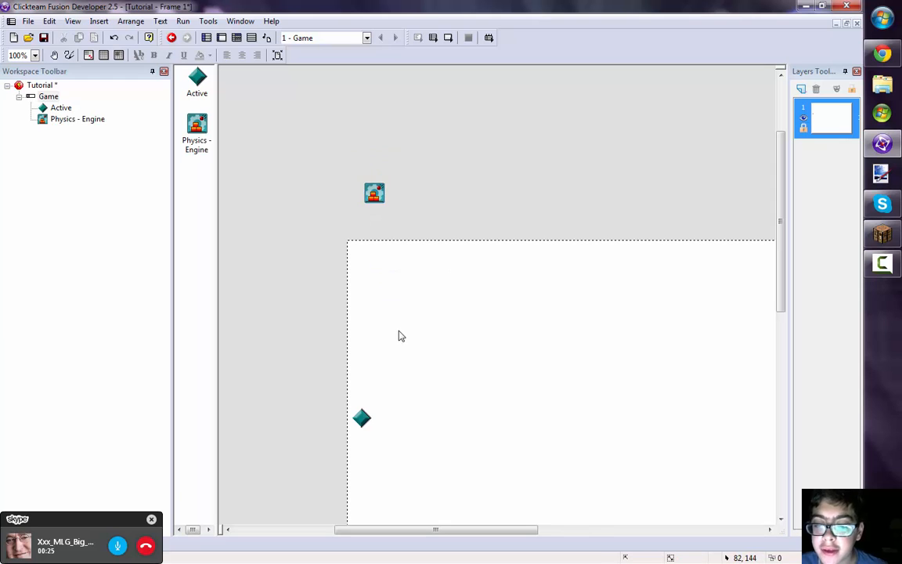
scroll(398, 335, down, 3)
drag(382, 75, 364, 94)
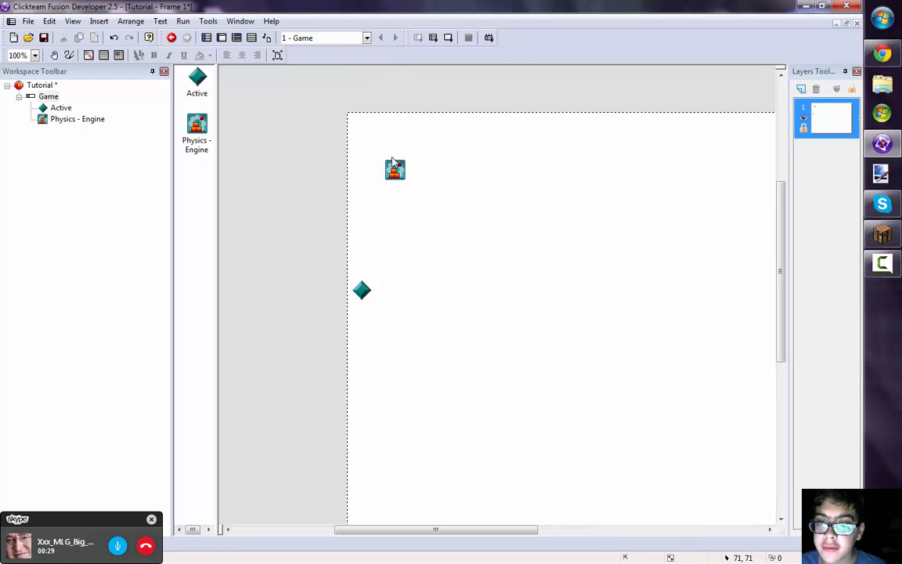
scroll(393, 106, up, 1)
drag(394, 181, 392, 103)
click(374, 227)
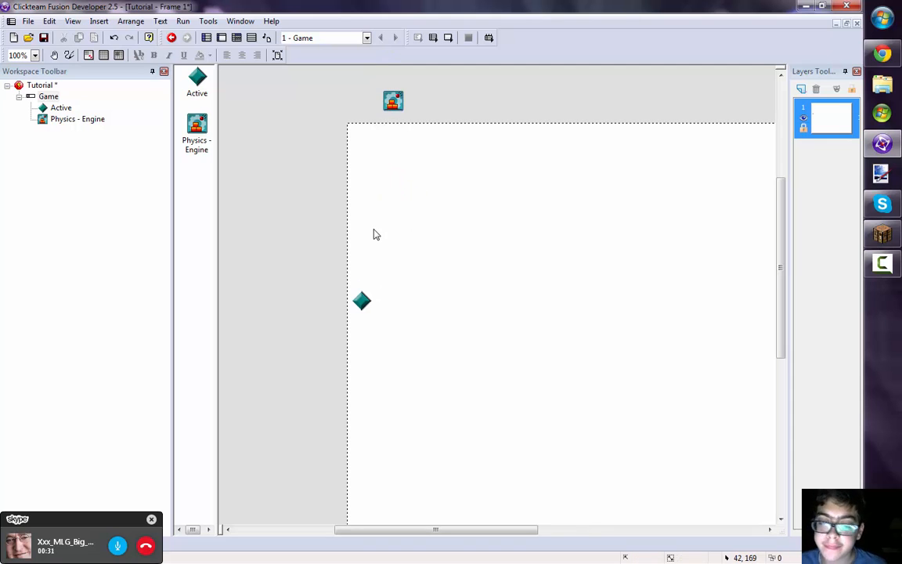
Open the Active object's image for editing and clear the default diamond picture
click(364, 301)
double_click(365, 304)
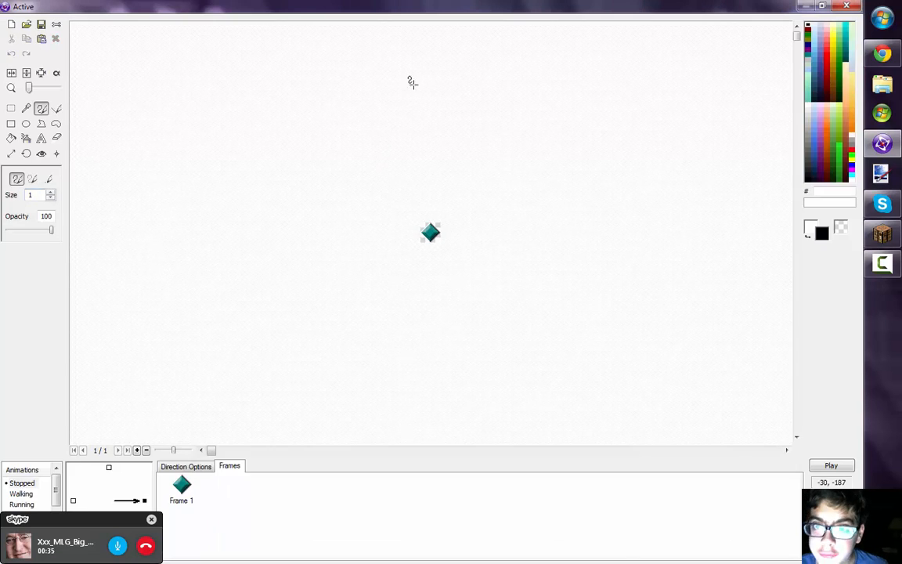
scroll(462, 200, up, 5)
scroll(459, 213, down, 2)
scroll(458, 217, up, 1)
scroll(391, 212, down, 1)
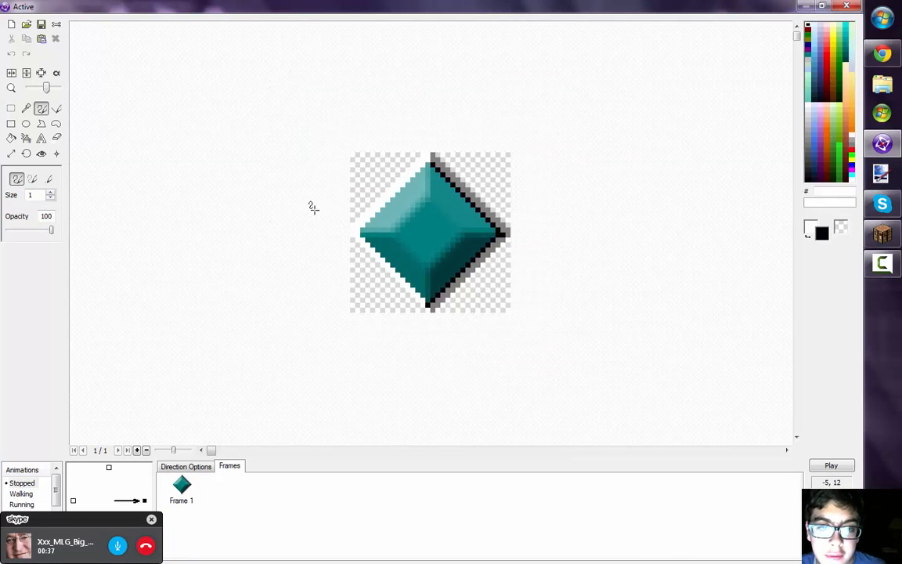
scroll(312, 207, up, 1)
click(11, 25)
Draw the character's square head, narrower body and two legs as black rectangle outlines of size 1
click(10, 123)
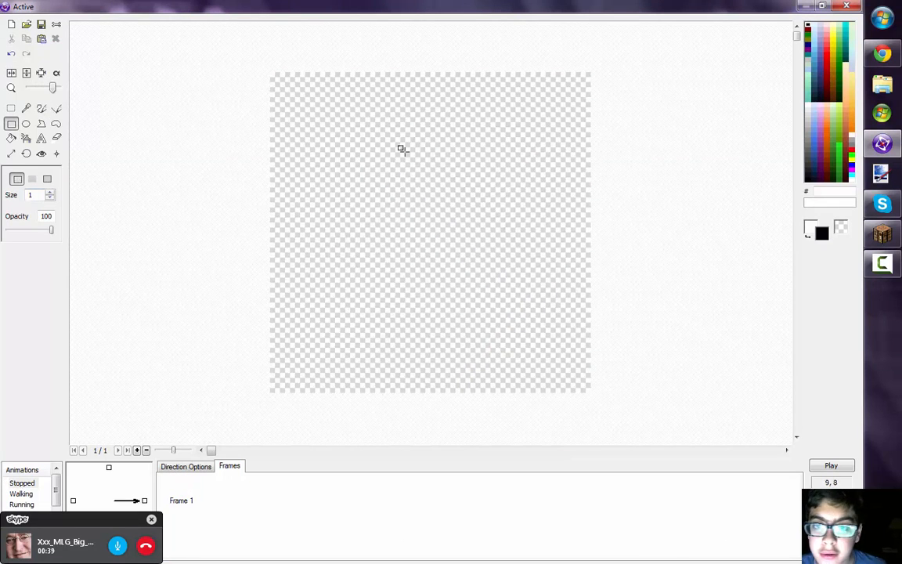
mouse_move(371, 123)
mouse_down()
mouse_move(479, 212)
mouse_move(477, 251)
mouse_move(479, 222)
mouse_up()
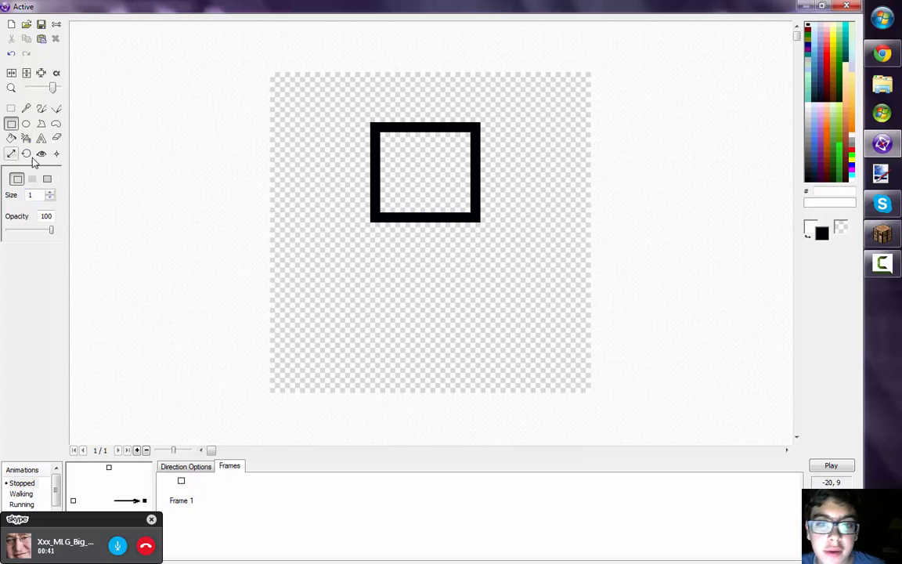
drag(390, 222, 462, 313)
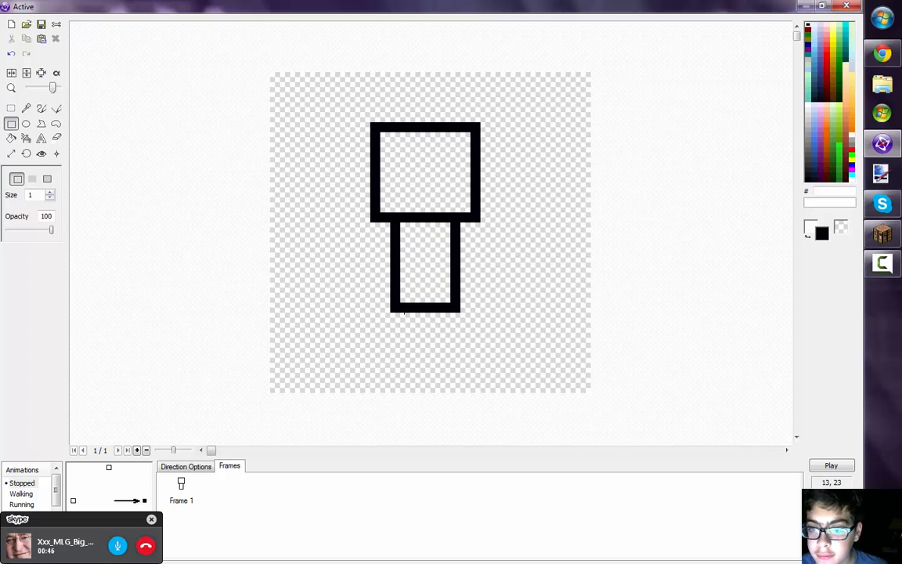
drag(400, 307, 407, 356)
drag(431, 313, 439, 348)
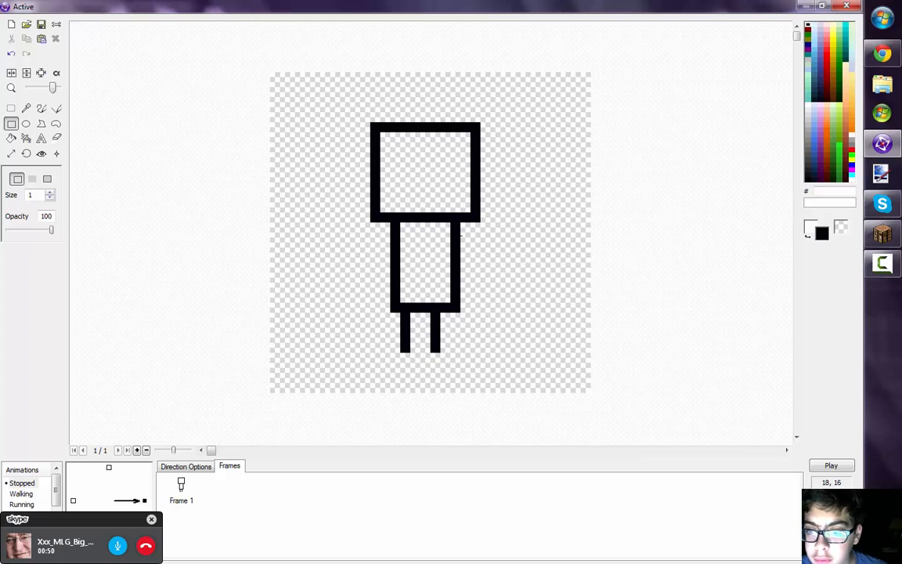
Add two black arms extending from the body and two small black eyes inside the head with the Rectangle tool
drag(461, 233, 530, 241)
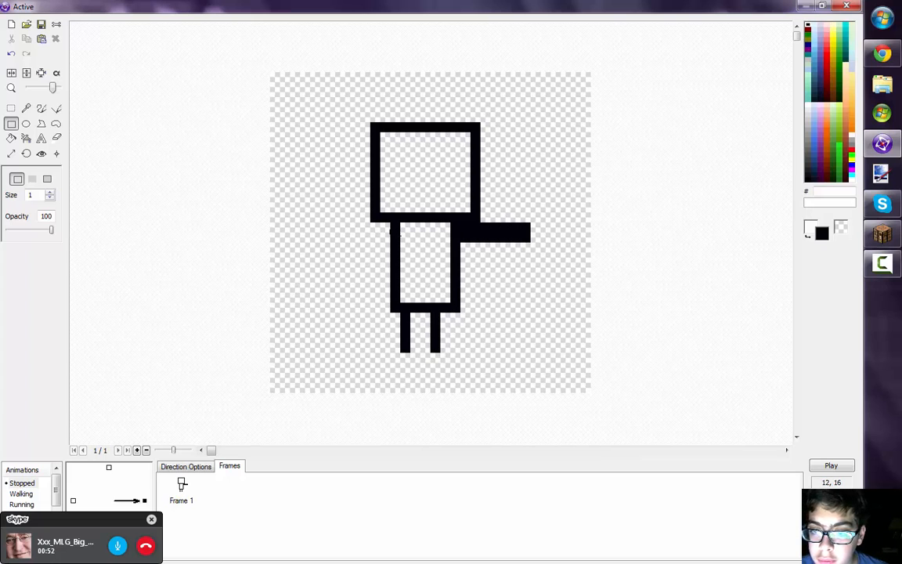
drag(392, 227, 326, 234)
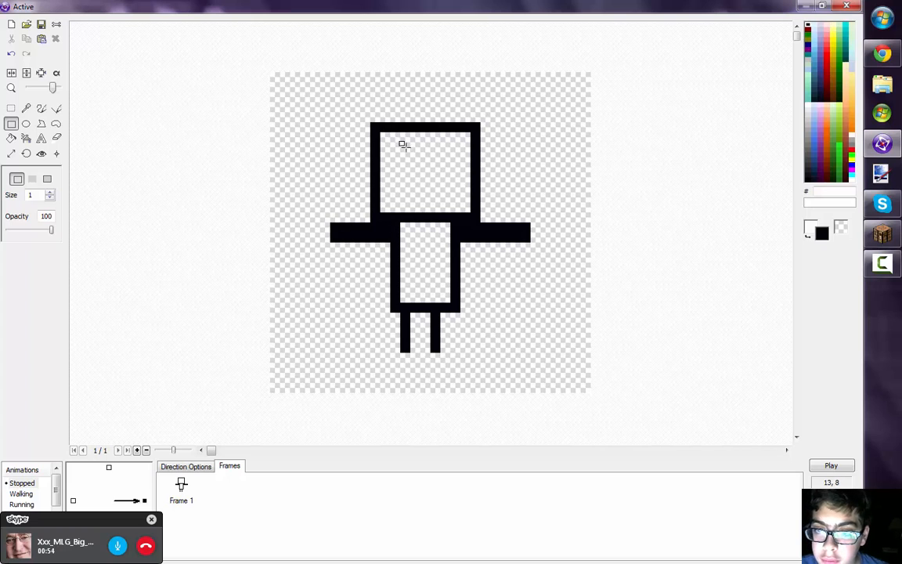
mouse_move(391, 144)
mouse_down()
mouse_move(408, 151)
mouse_move(407, 163)
mouse_move(395, 164)
mouse_move(447, 162)
mouse_move(439, 164)
mouse_up()
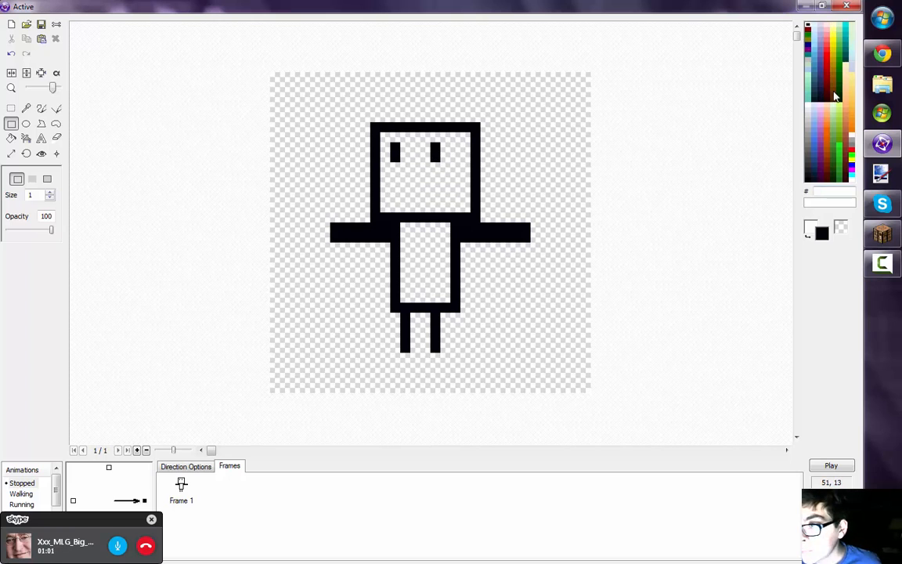
Fill the character's head and body with white FFFFFE and confirm the edited image
click(807, 104)
scroll(370, 207, up, 1)
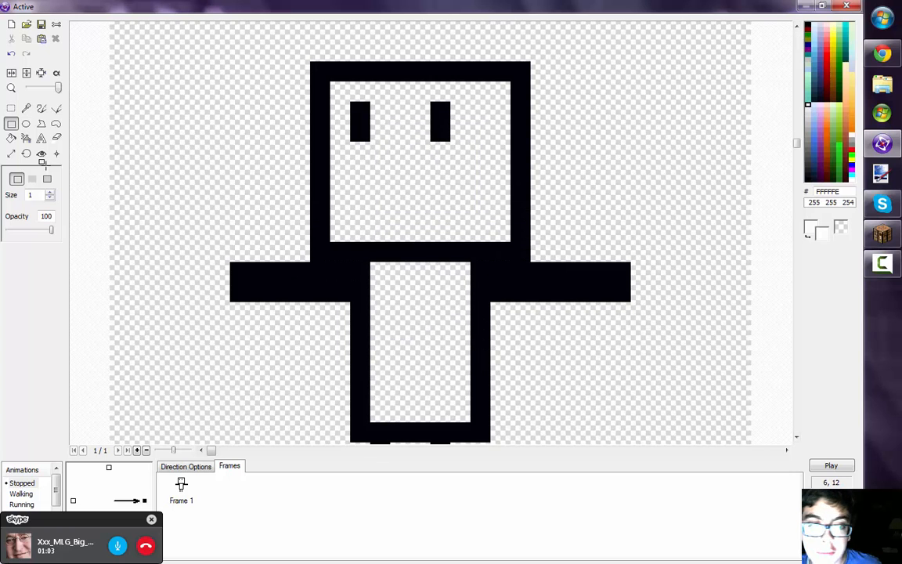
click(11, 138)
click(443, 190)
click(419, 314)
scroll(564, 269, down, 3)
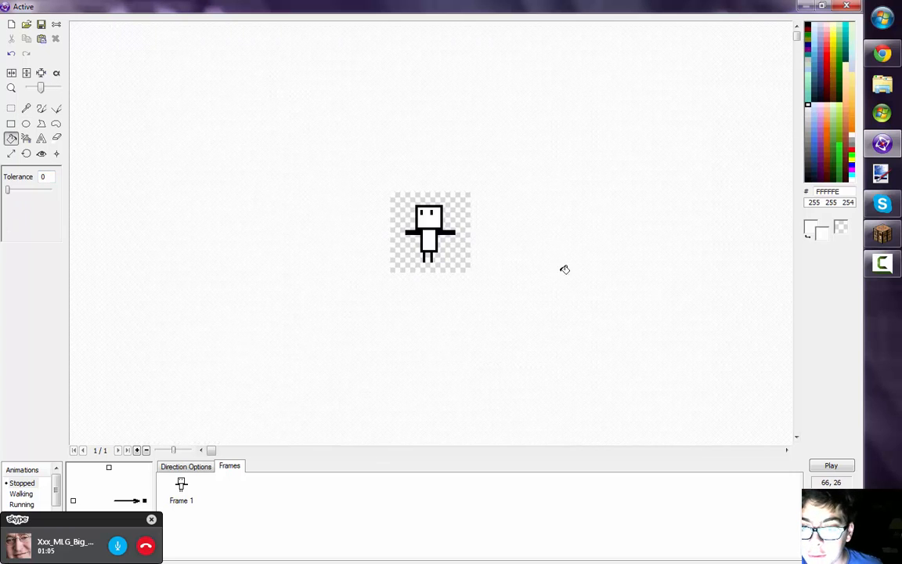
scroll(581, 305, up, 1)
click(830, 517)
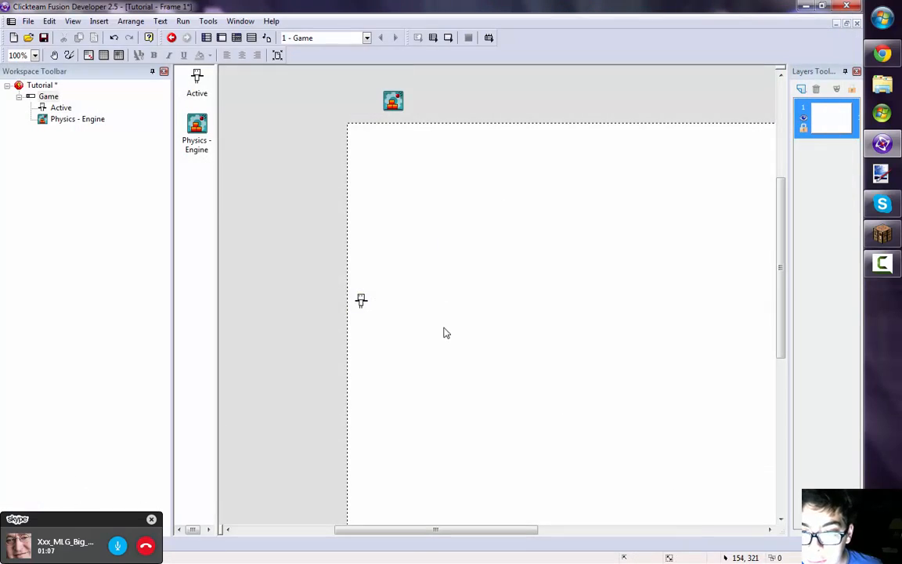
Enlarge the Active object proportionally on the Game frame to several times its size
click(356, 312)
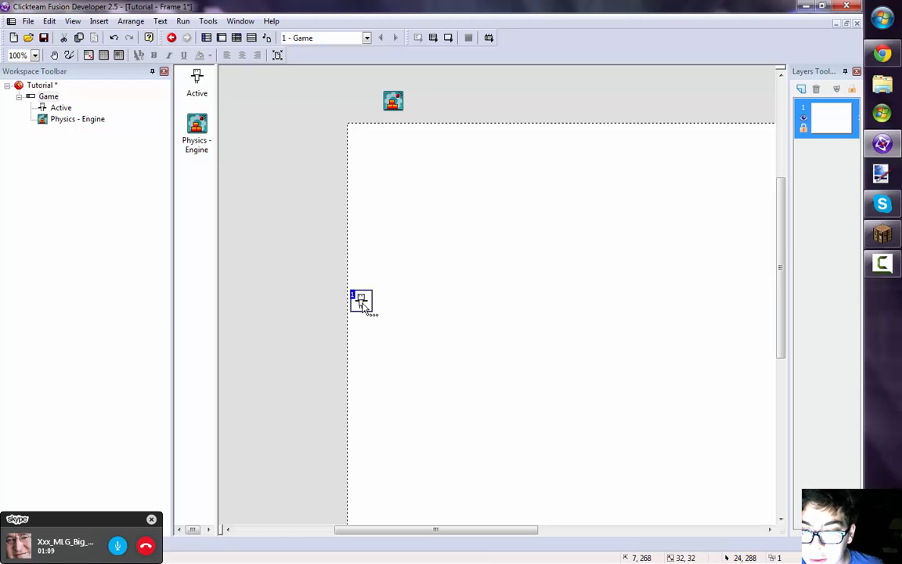
drag(376, 314, 432, 370)
click(545, 326)
scroll(409, 332, down, 5)
scroll(408, 328, up, 5)
scroll(408, 324, down, 4)
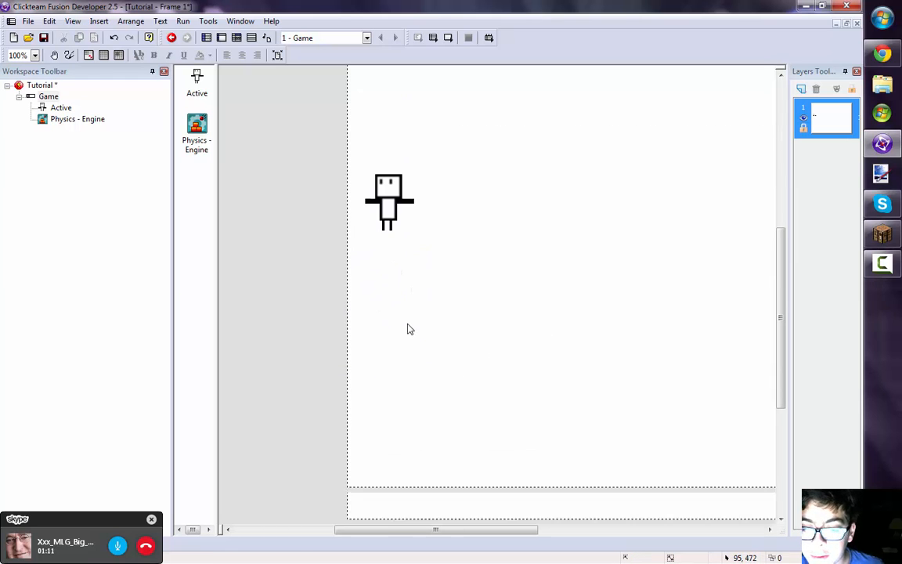
Open the enlarged Active object's image for editing and clear the blurred character
double_click(386, 192)
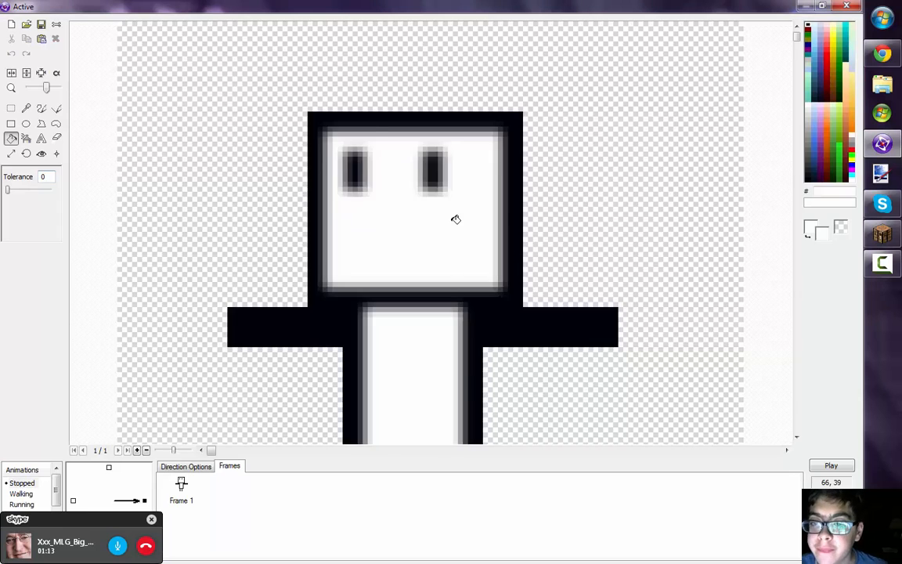
click(11, 24)
key(ctrl+z)
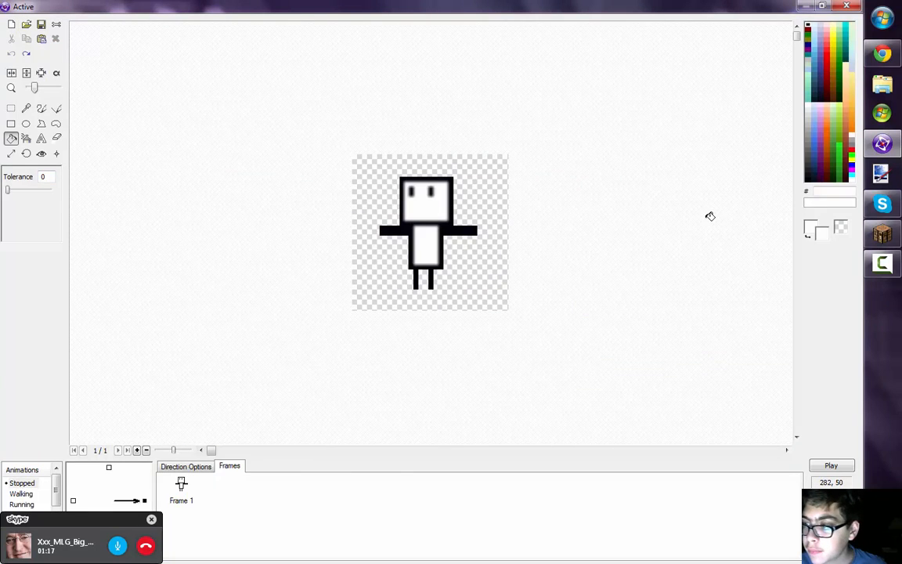
key(ctrl+y)
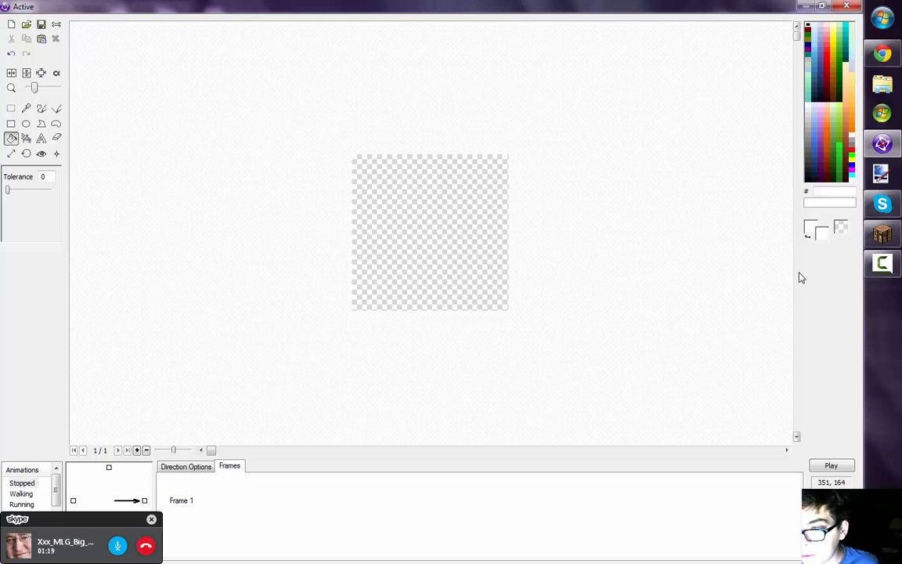
Redraw the character's head, body, legs, arms and eyes with the Rectangle tool in dark colour 0F0F0F at size 1
click(809, 176)
scroll(222, 181, up, 1)
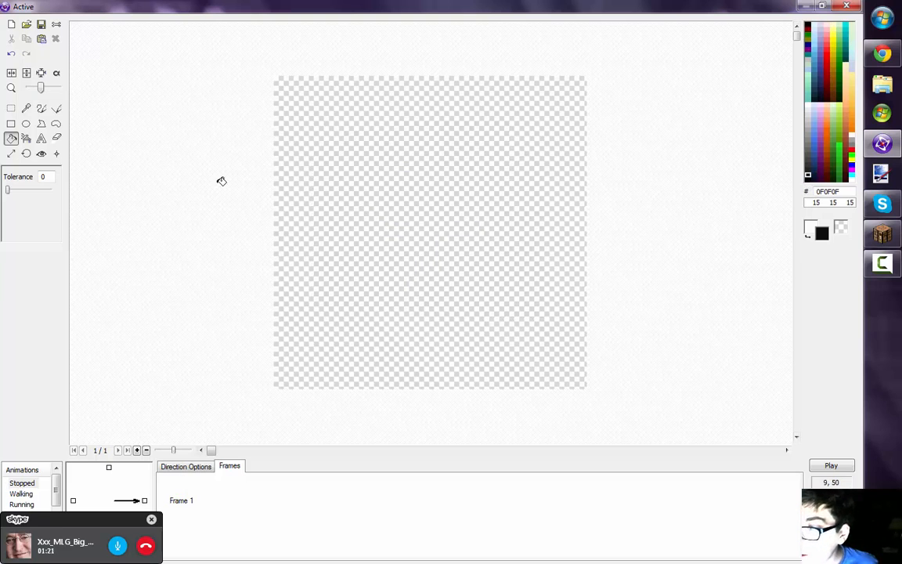
click(12, 125)
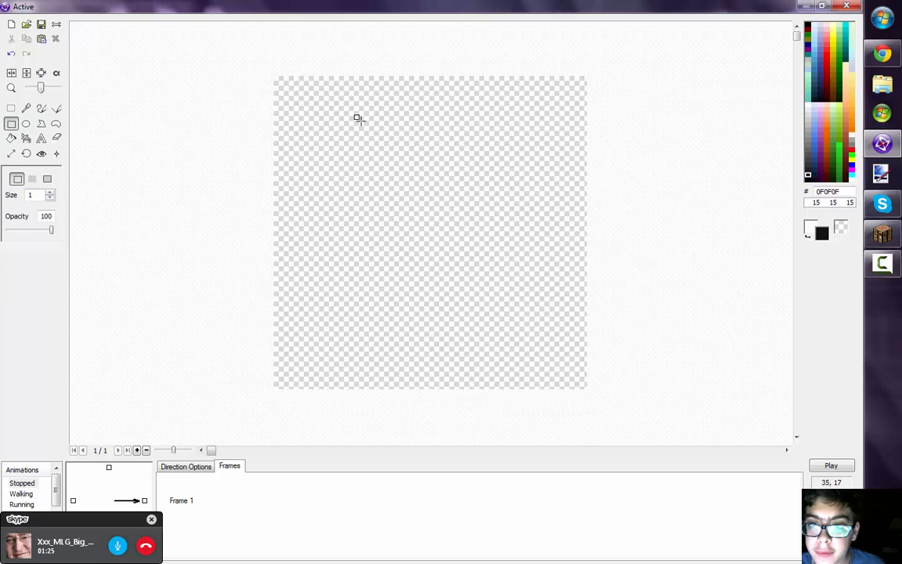
drag(359, 119, 492, 228)
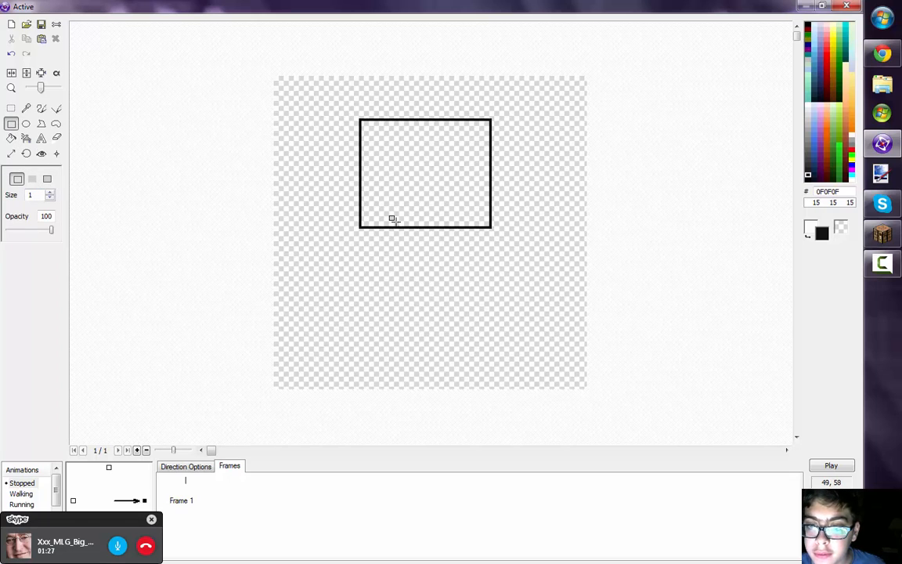
drag(397, 228, 406, 323)
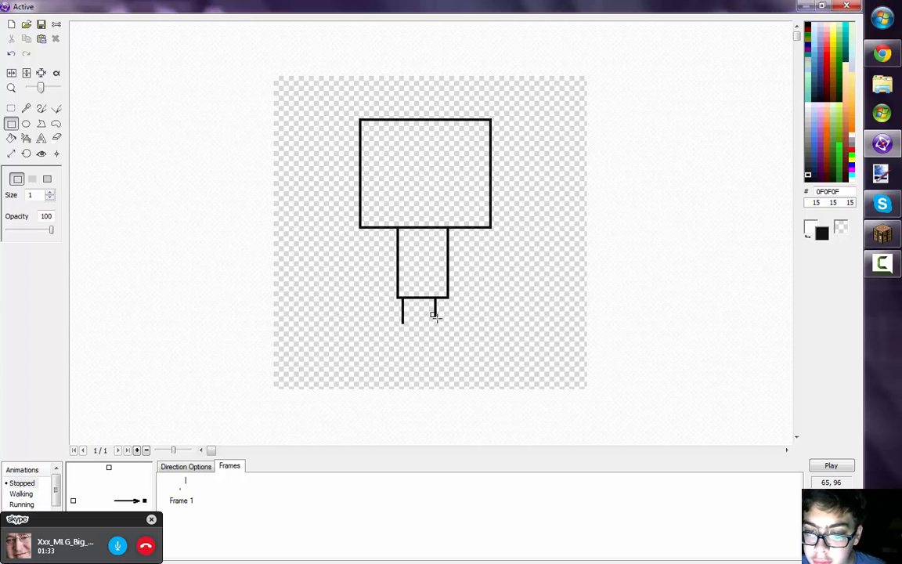
drag(447, 244, 479, 249)
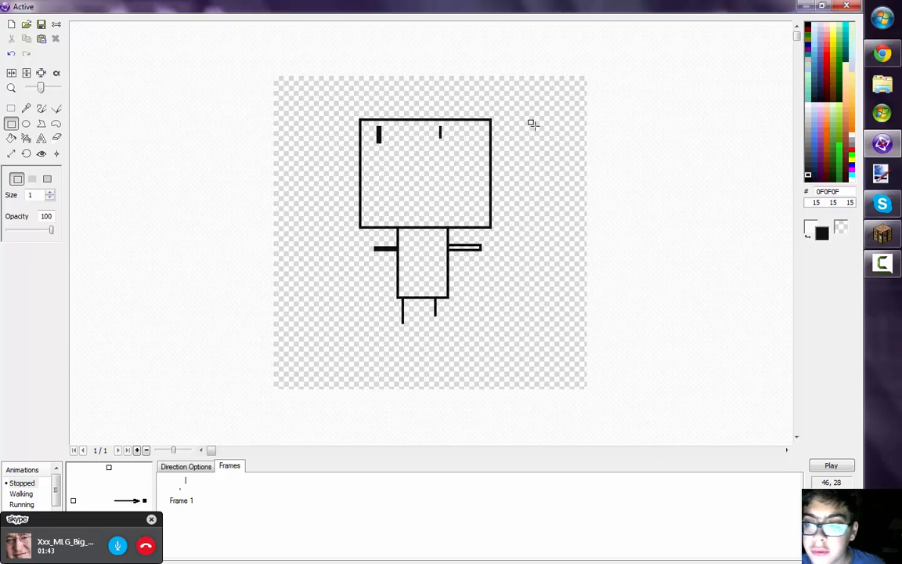
Fill the redrawn character's head and body with white FFFFFE and confirm the image
scroll(532, 125, up, 1)
click(808, 104)
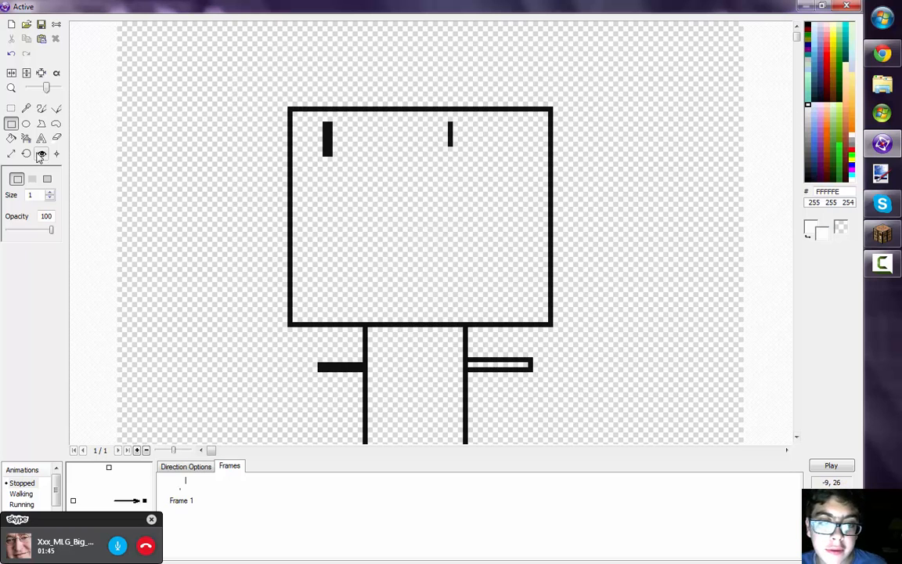
click(11, 138)
click(389, 190)
scroll(462, 377, down, 1)
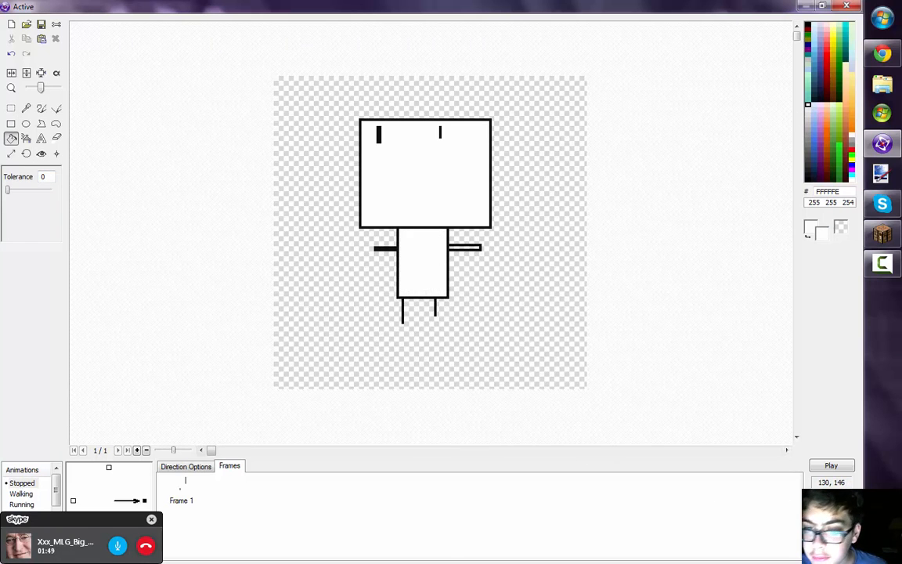
key(Return)
scroll(458, 330, up, 4)
scroll(335, 329, down, 3)
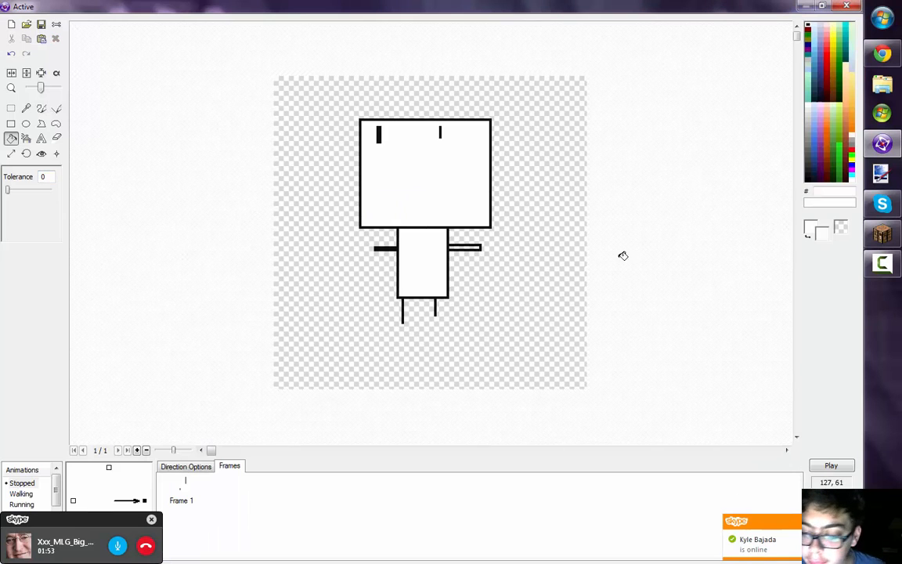
scroll(477, 208, up, 1)
scroll(479, 239, down, 1)
scroll(502, 267, up, 1)
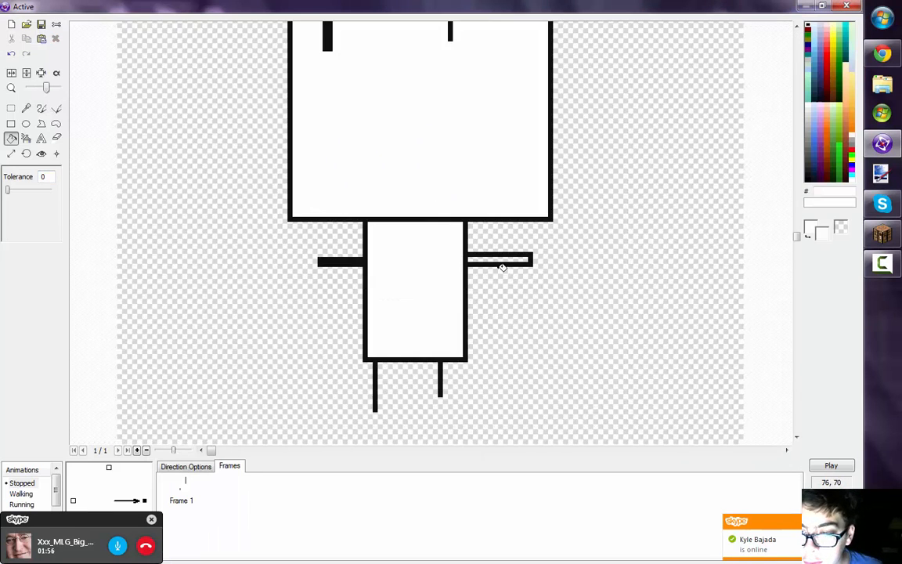
scroll(360, 159, down, 3)
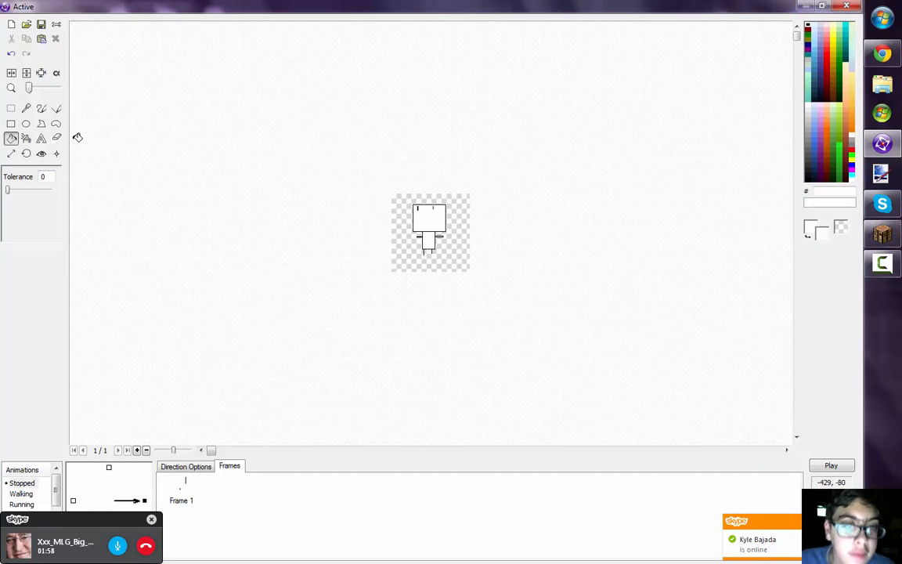
scroll(211, 181, up, 2)
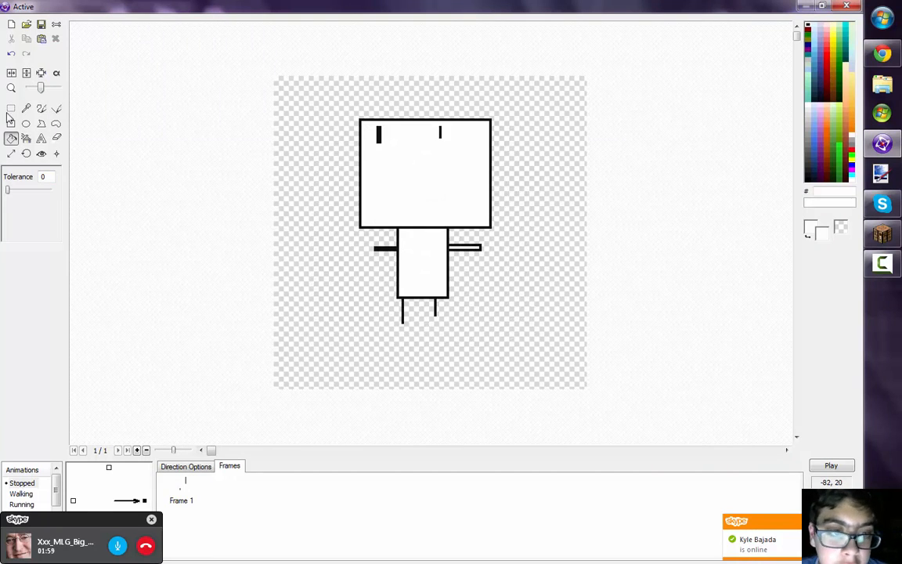
Move the character image's hot spot and action point to the bottom centre (62, 124) and confirm the image
click(41, 155)
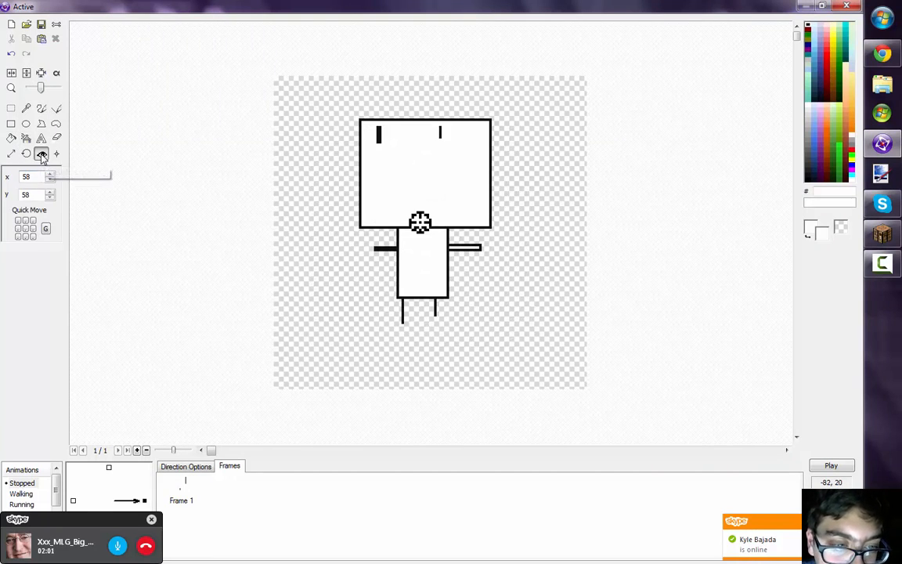
click(25, 237)
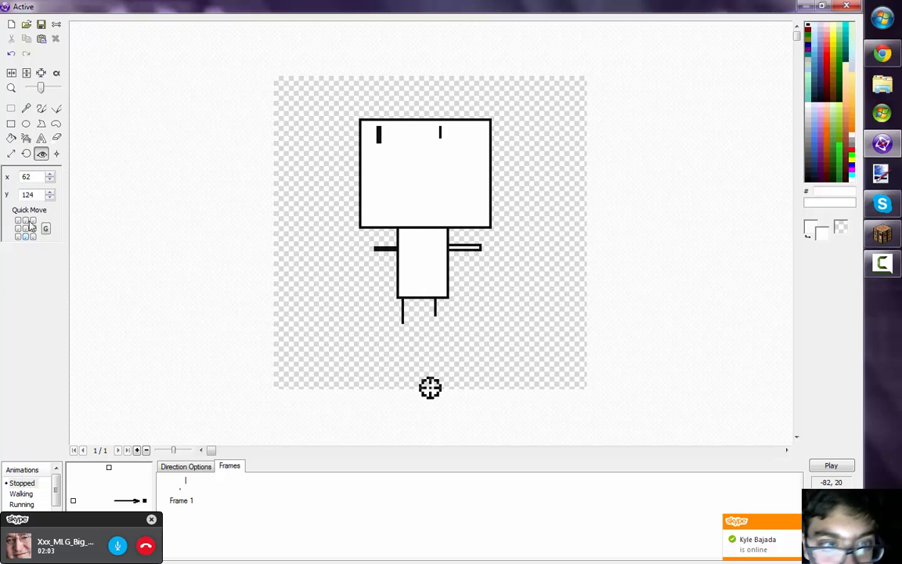
click(56, 155)
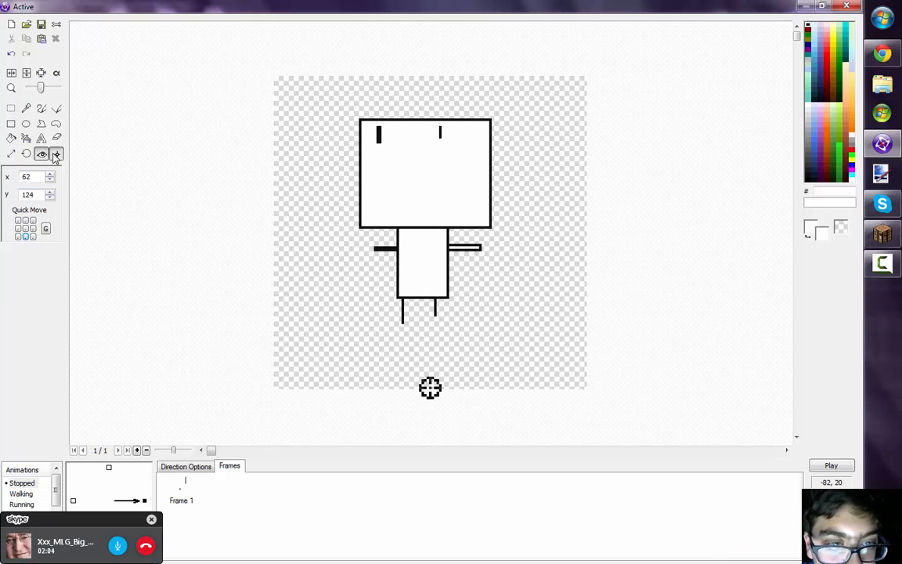
click(25, 237)
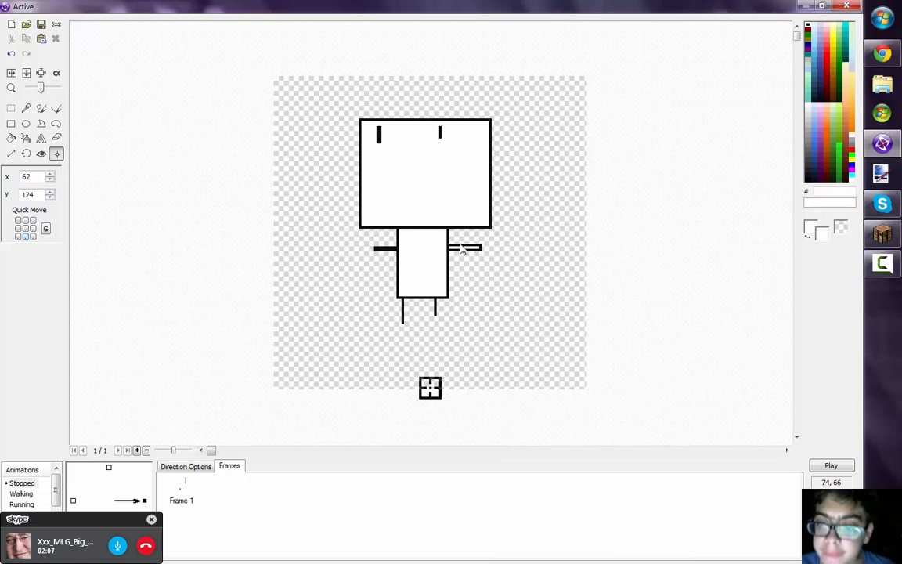
scroll(474, 253, down, 2)
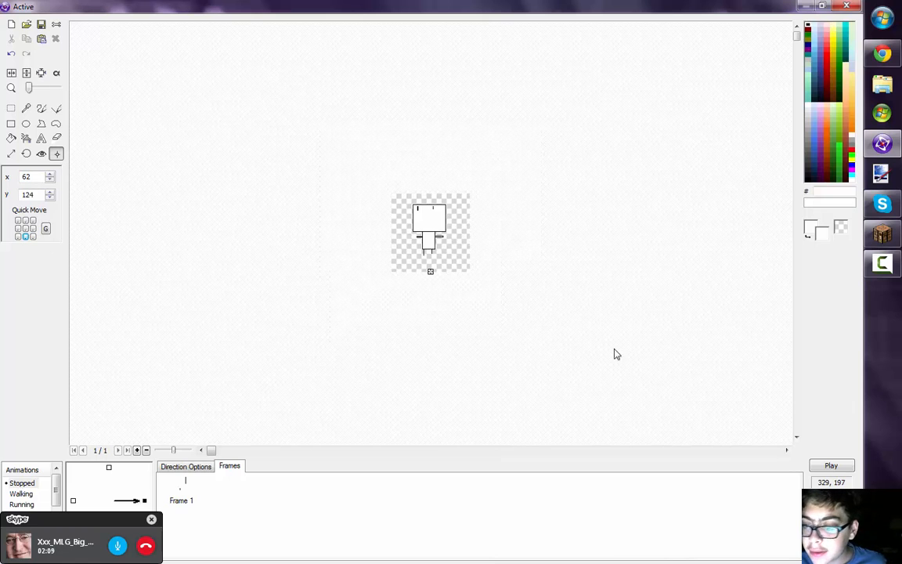
click(831, 523)
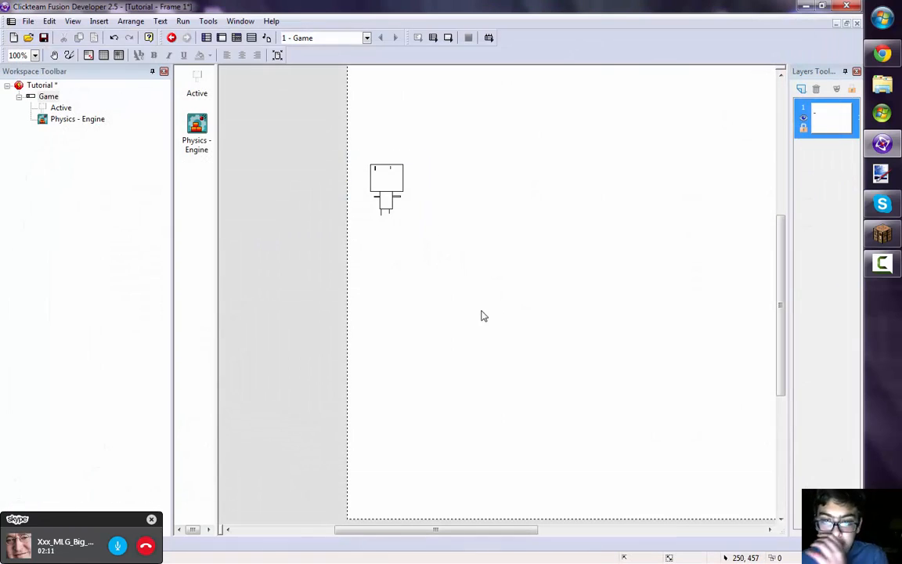
Set the character Active object's movement type to Physics - Platform movement in its properties, keeping the default movement values
right_click(385, 197)
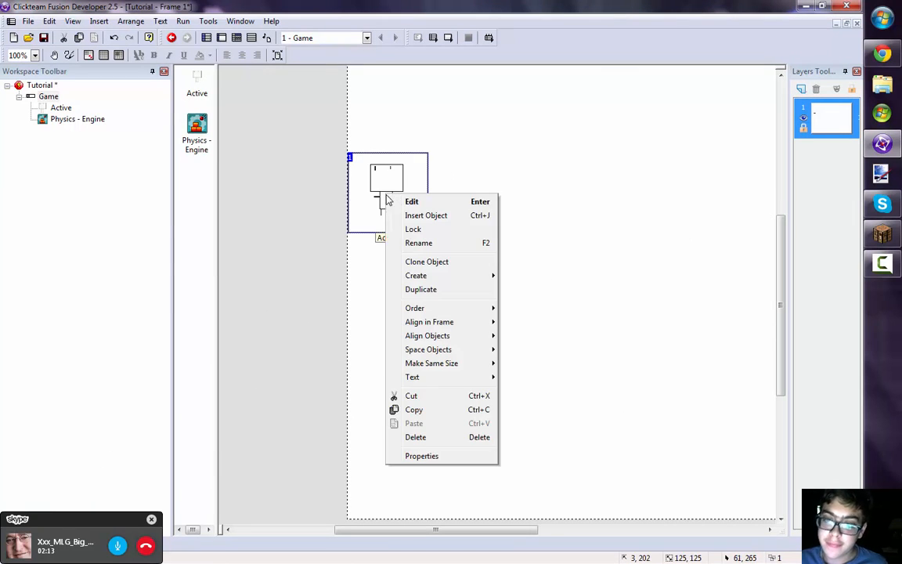
click(490, 144)
click(386, 184)
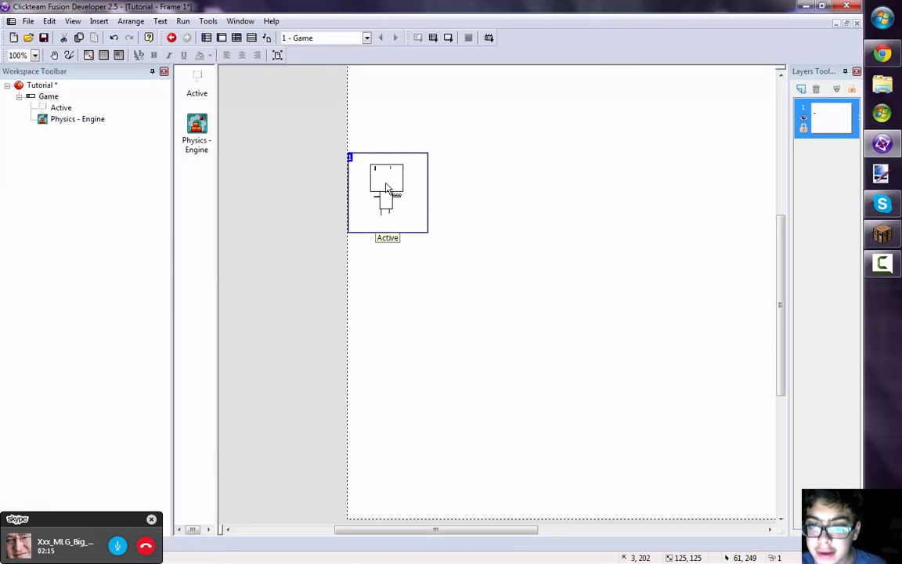
right_click(388, 188)
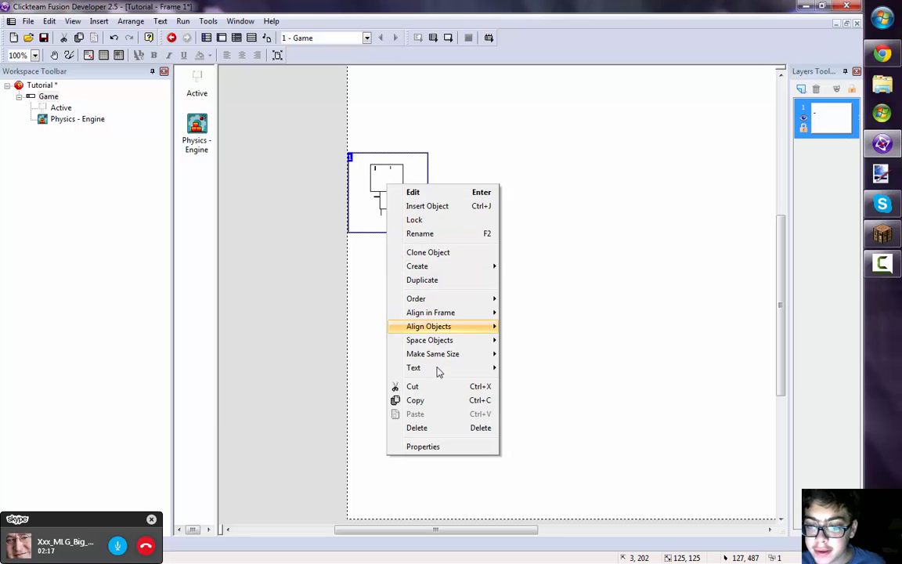
click(452, 445)
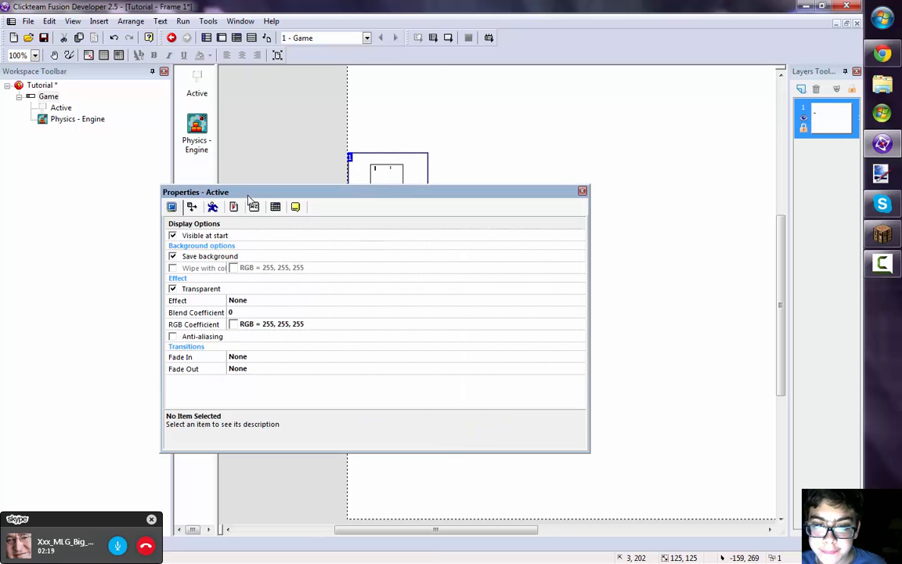
drag(247, 195, 310, 163)
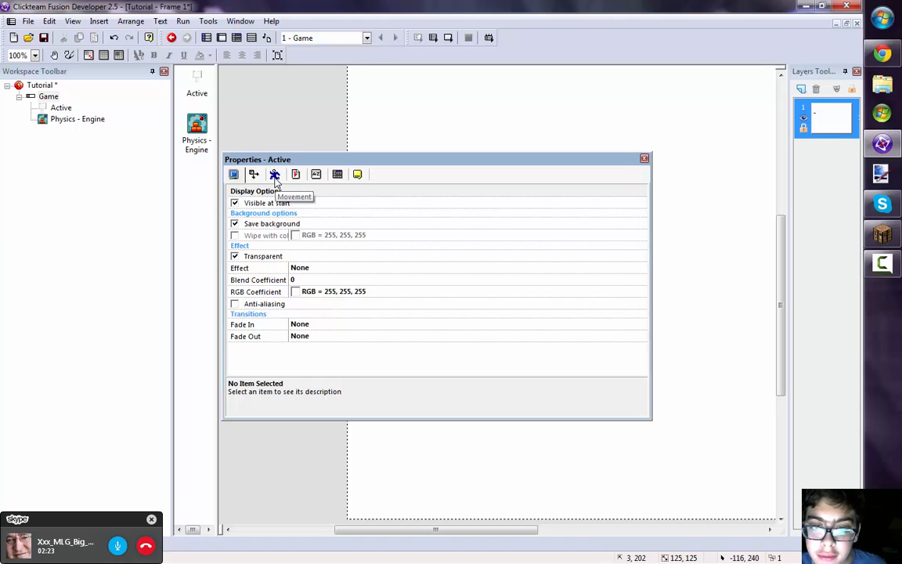
click(275, 174)
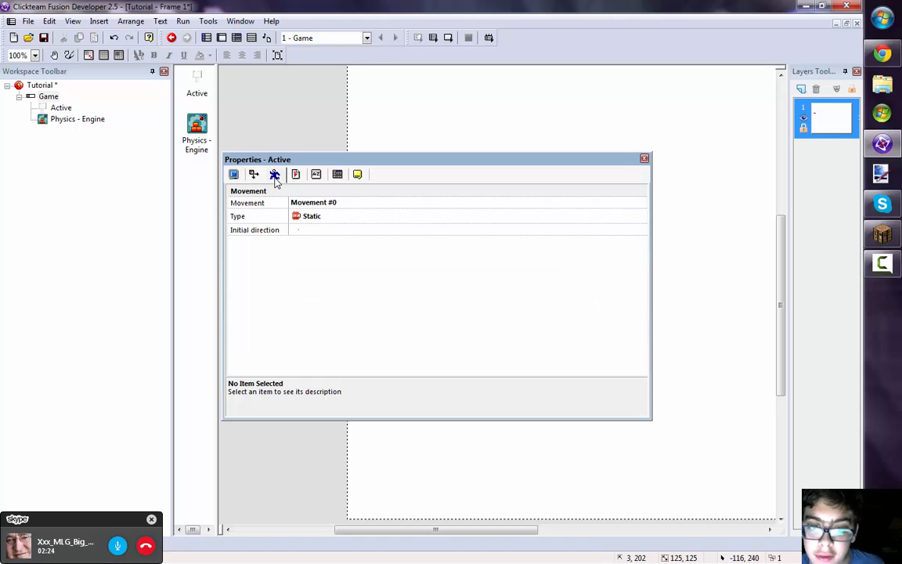
click(318, 217)
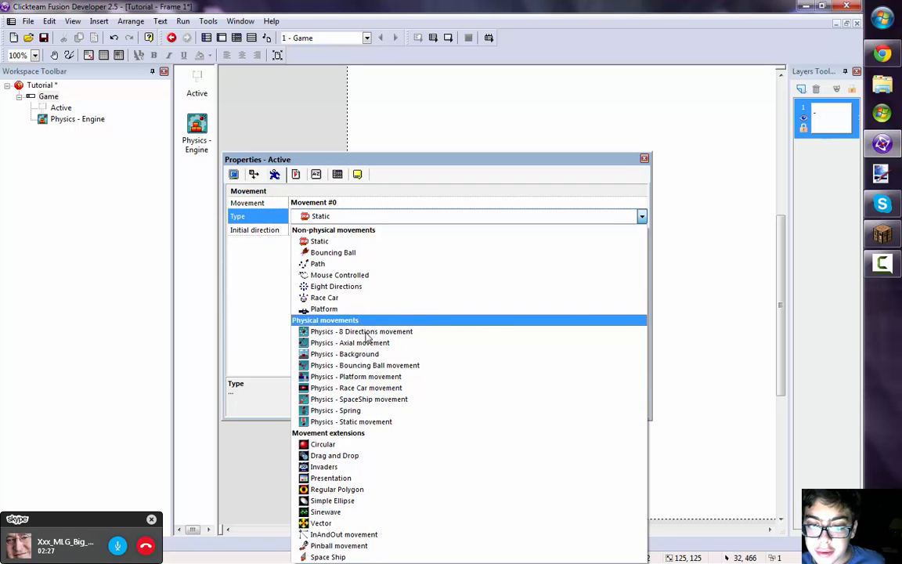
click(393, 380)
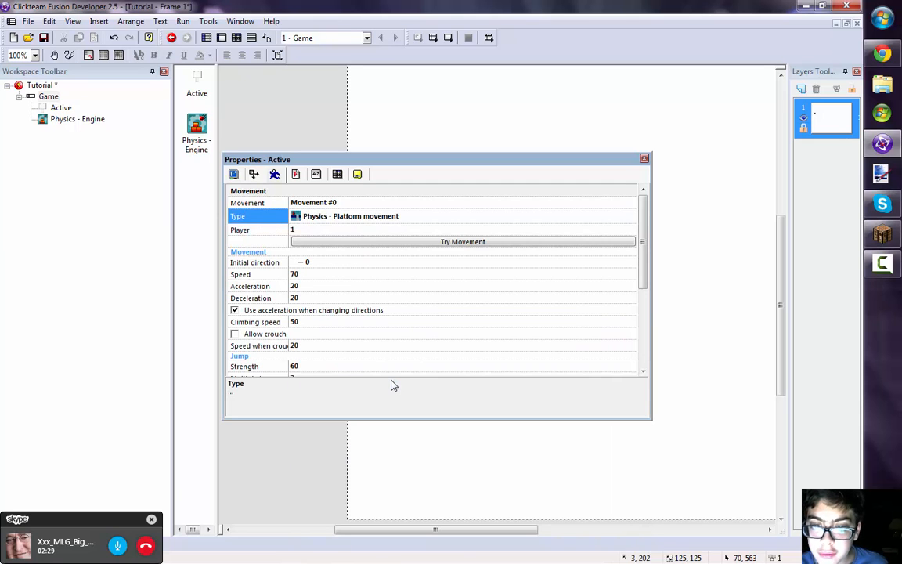
scroll(356, 309, down, 3)
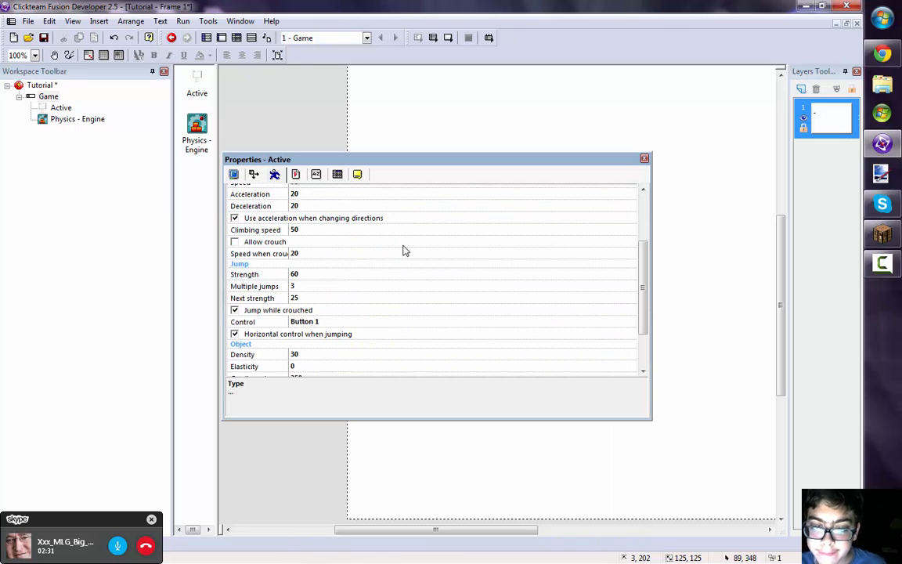
click(643, 159)
Test-run the game with the character's new movement and close the game window
click(445, 310)
scroll(384, 247, up, 3)
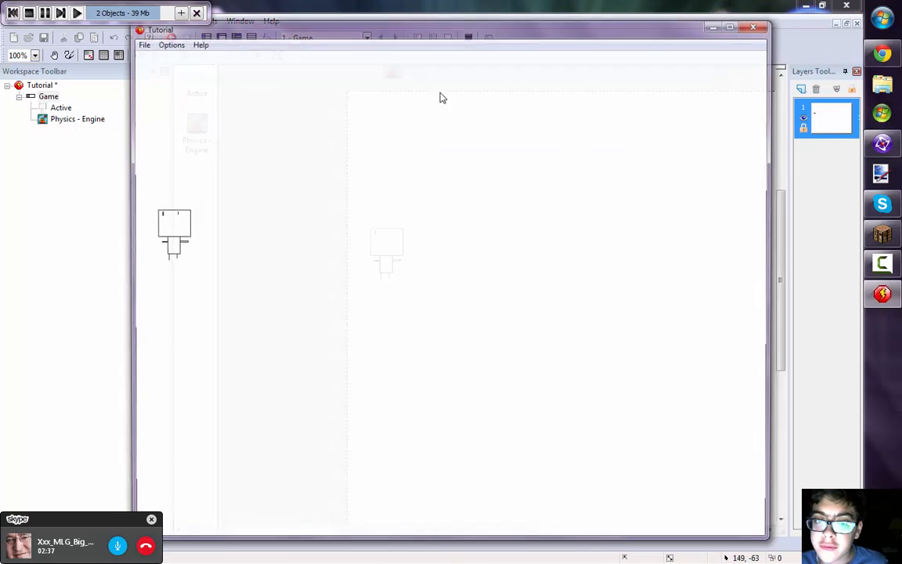
click(757, 24)
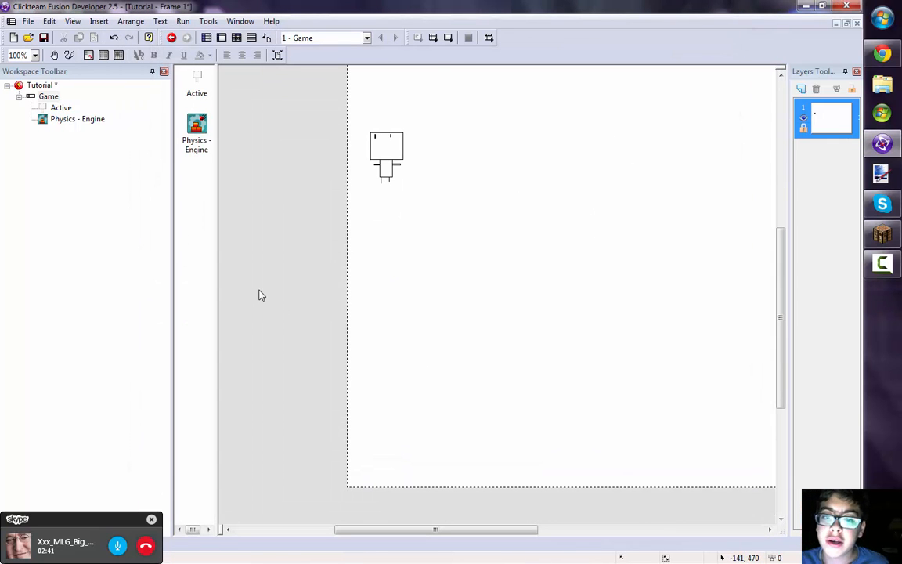
Insert a second Active object and place it at the frame's left edge below the character, at about 1, 410
double_click(261, 295)
click(43, 34)
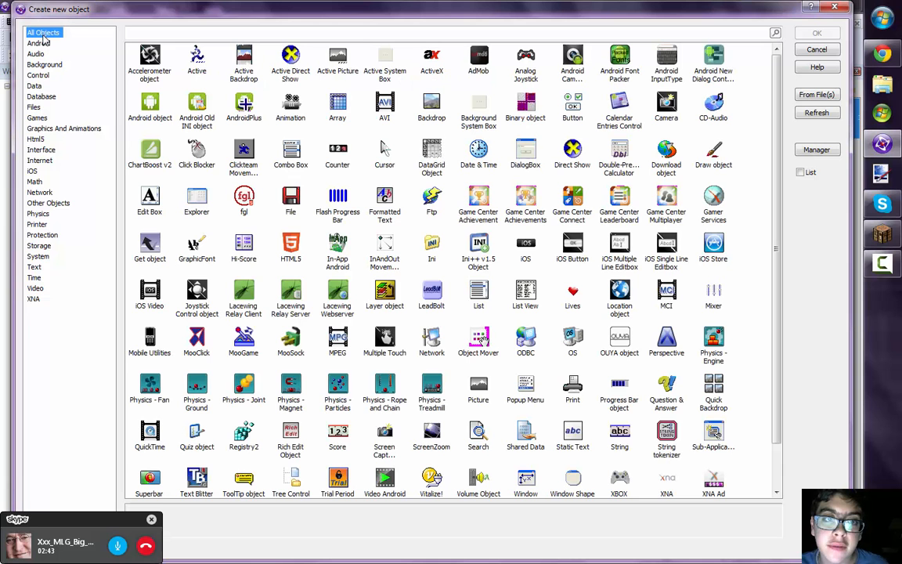
double_click(201, 71)
click(391, 335)
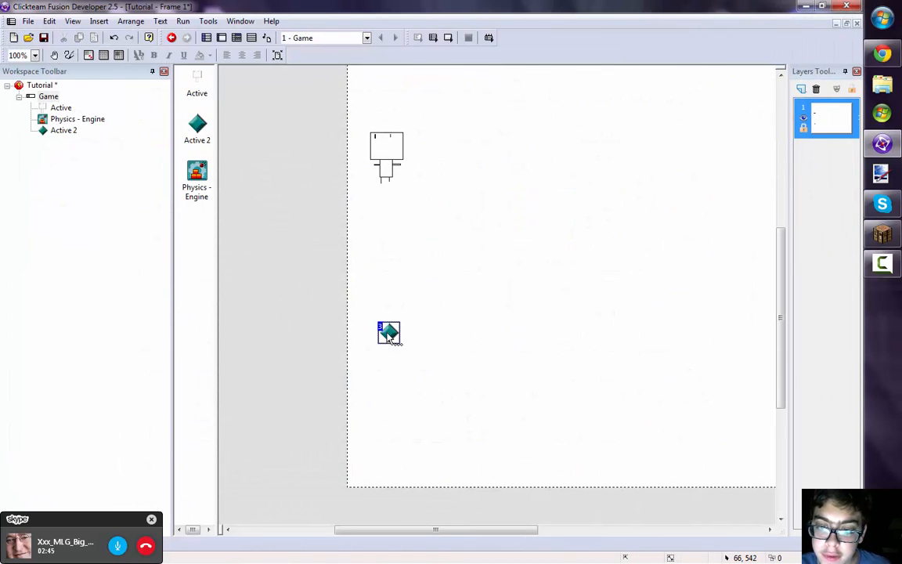
drag(389, 333, 358, 263)
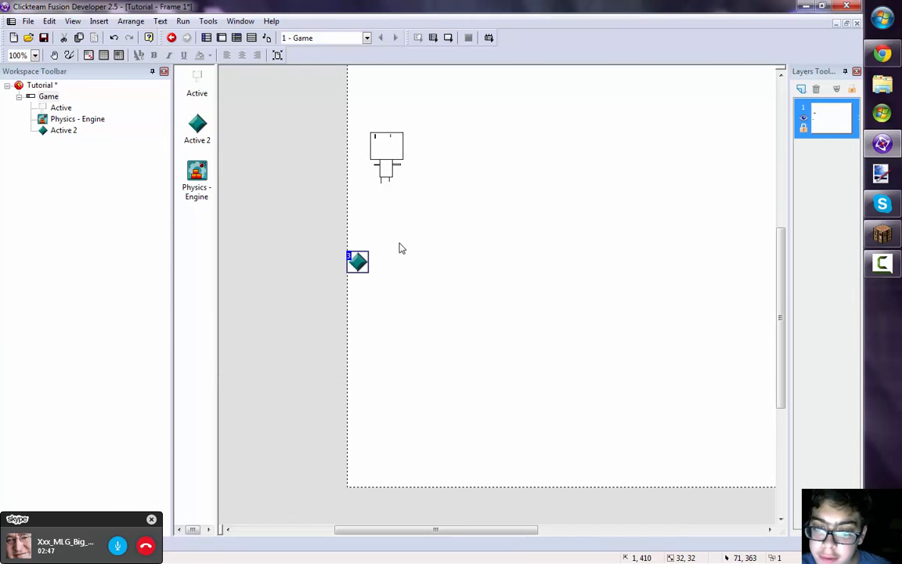
Open the Active 2 object's image for editing and clear the default diamond
right_click(353, 261)
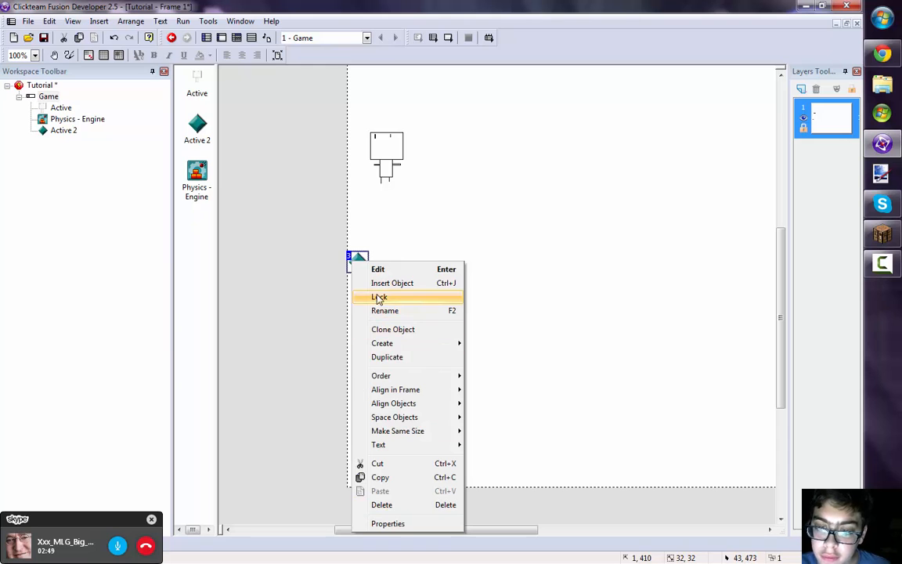
click(382, 237)
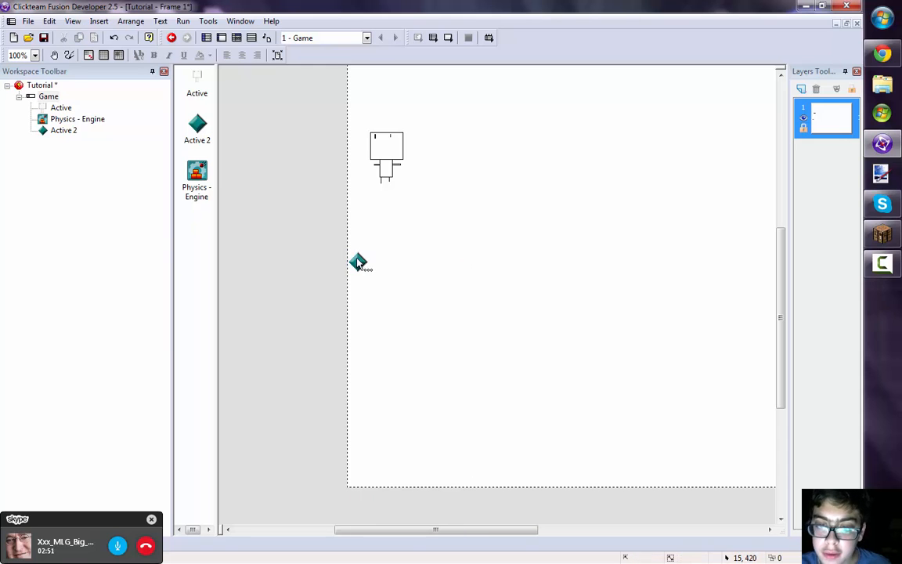
double_click(357, 262)
click(11, 24)
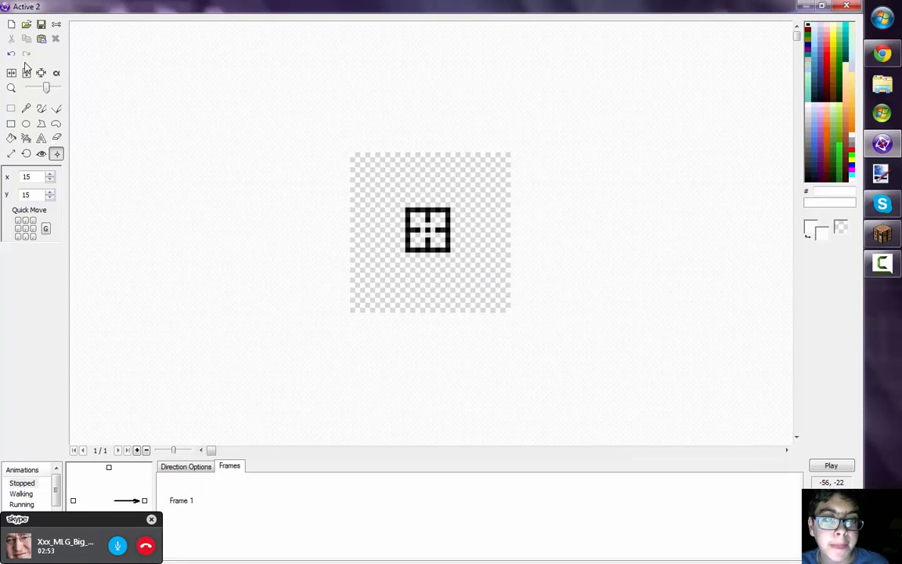
Cover the entire Active 2 canvas with a solid filled rectangle in green 23EB1F
click(11, 123)
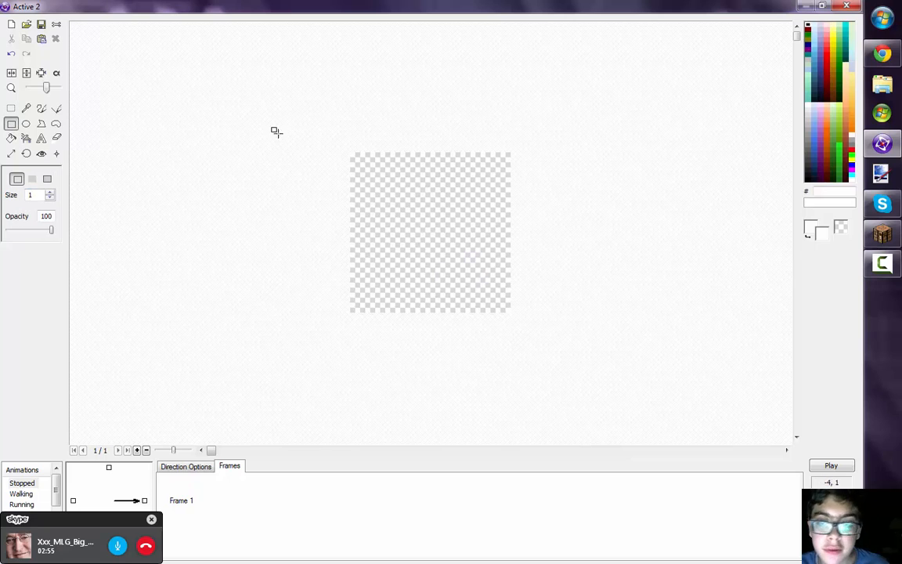
click(838, 150)
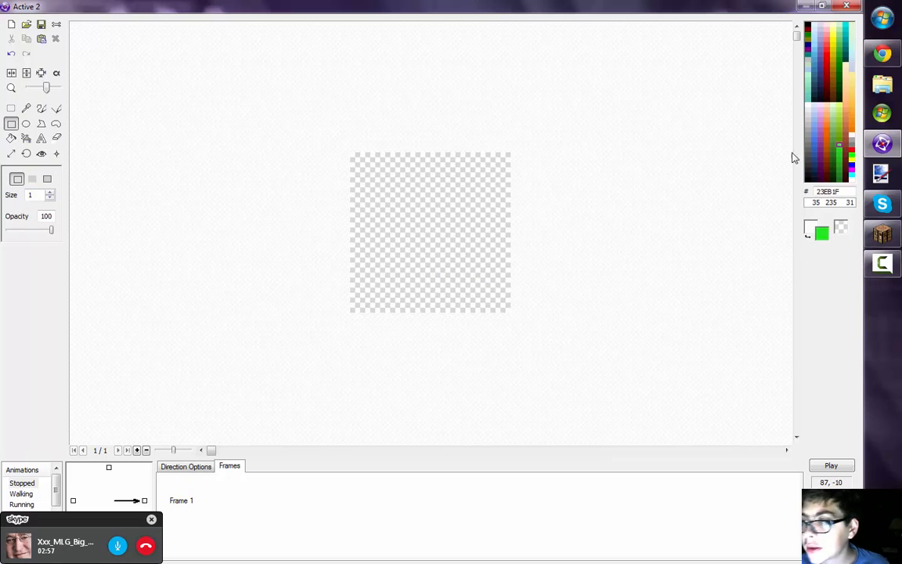
drag(664, 489, 352, 205)
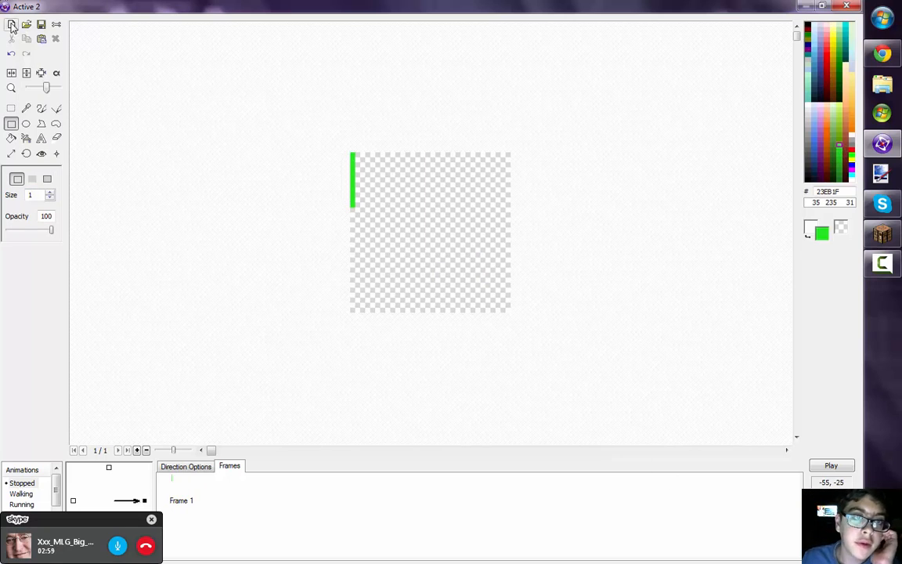
click(31, 179)
drag(236, 93, 712, 475)
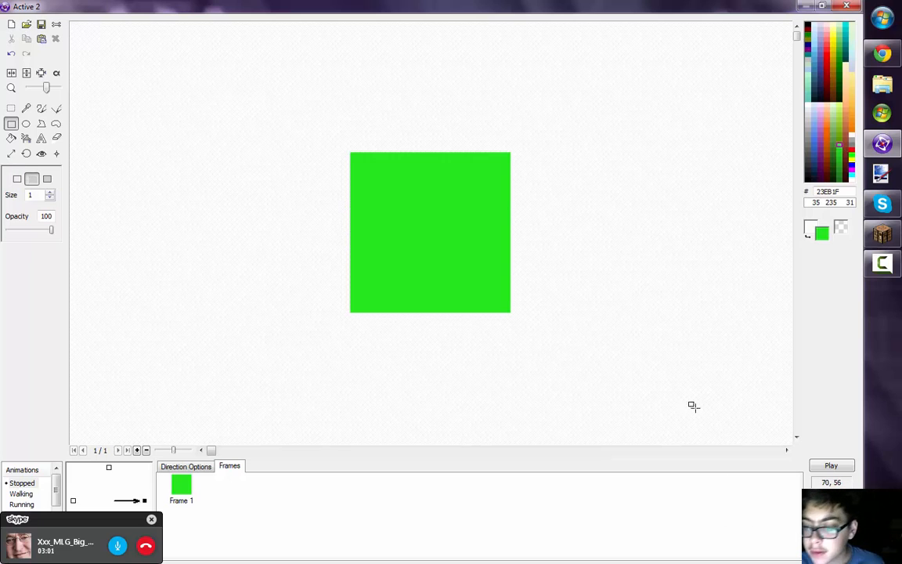
click(12, 26)
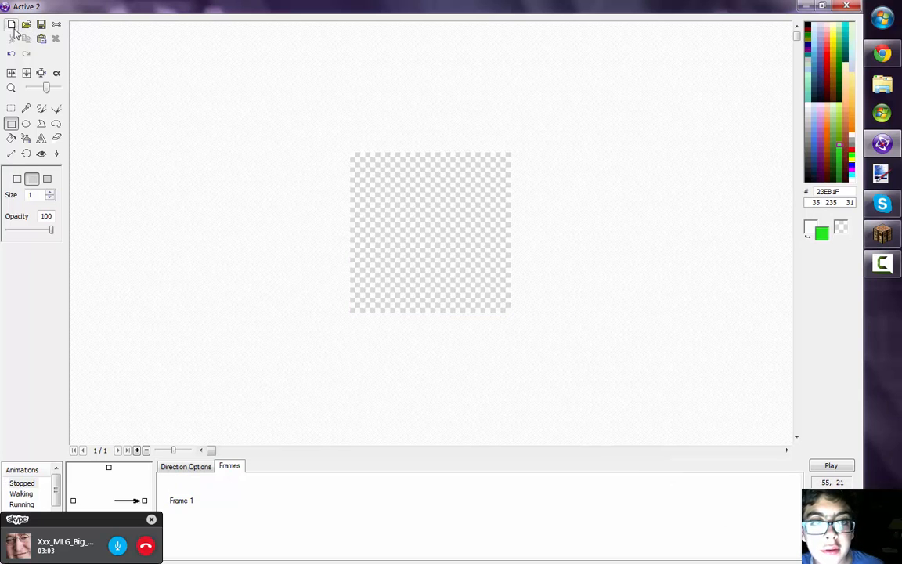
drag(251, 101, 883, 561)
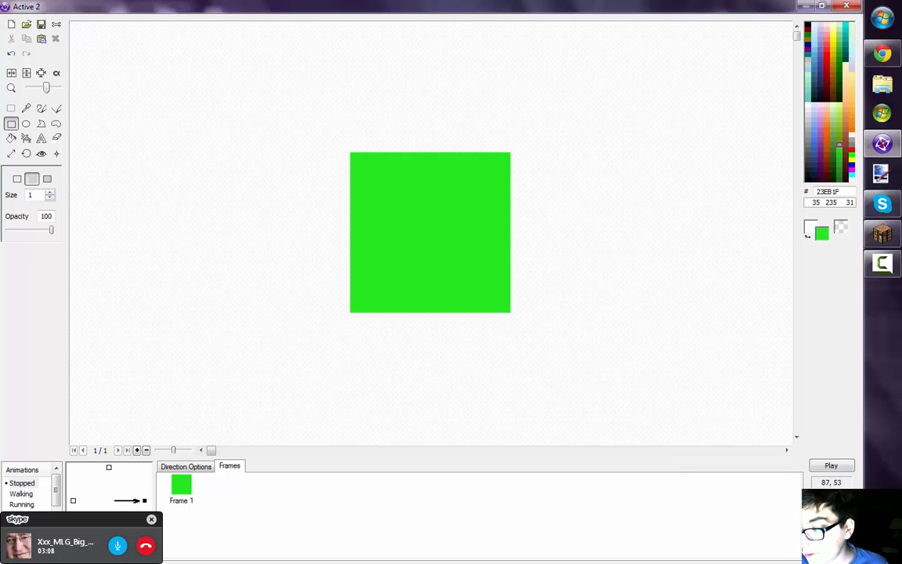
click(27, 24)
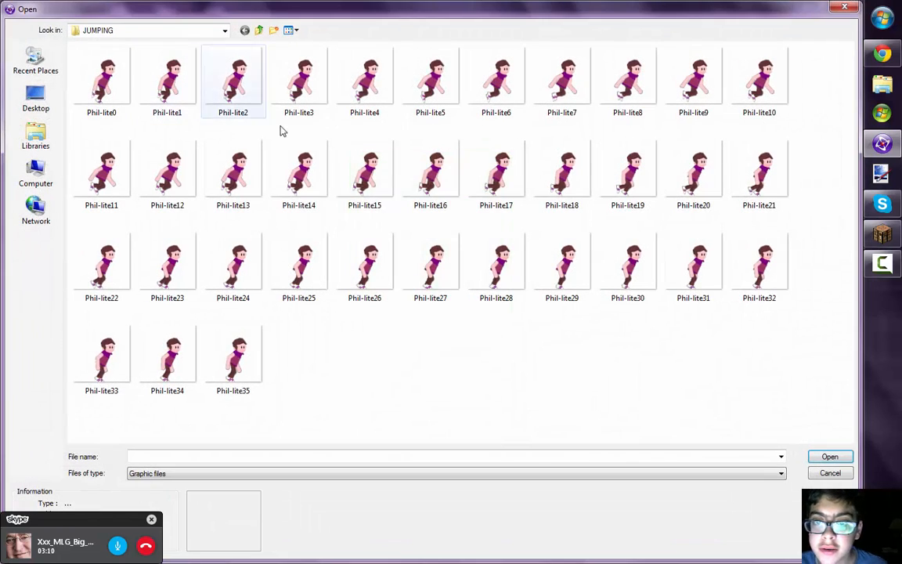
click(36, 117)
click(38, 113)
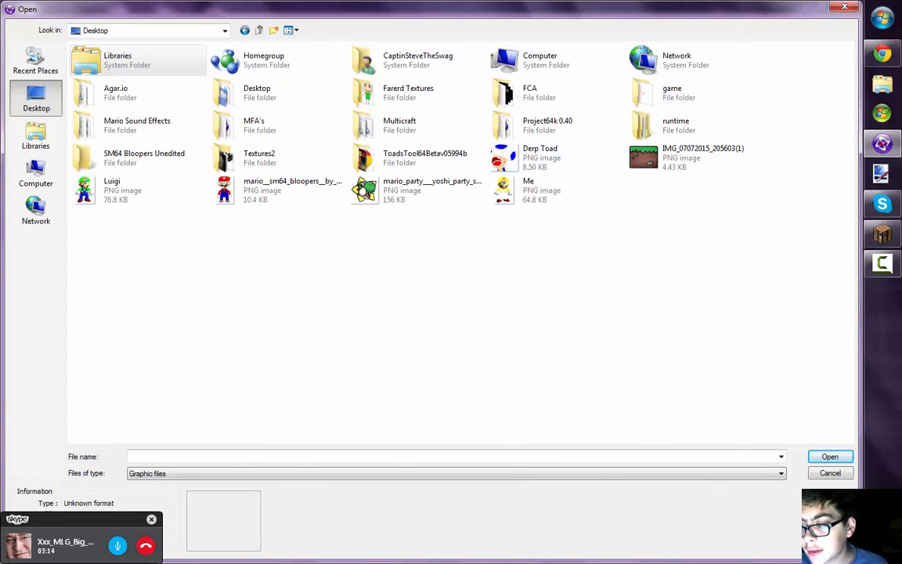
click(830, 473)
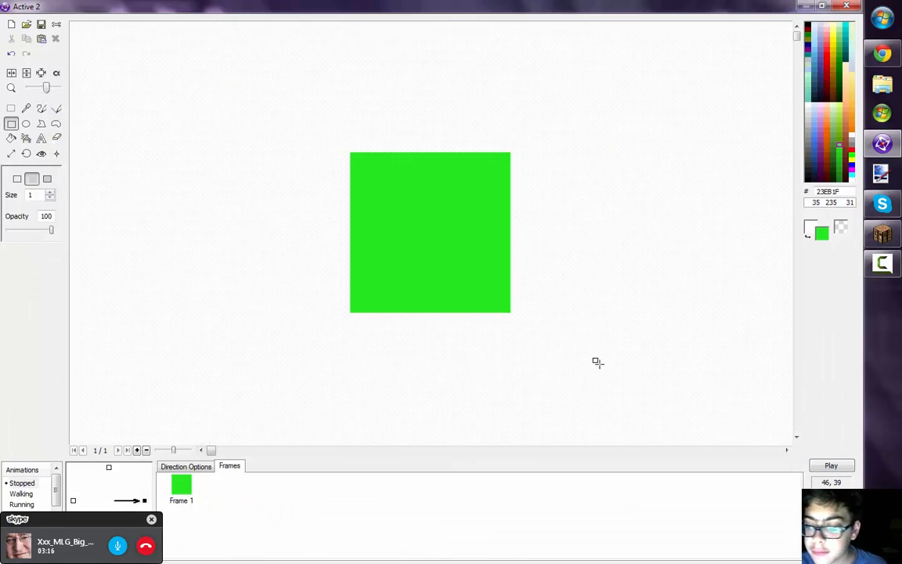
Accept the Active 2 image, create a Quick Backdrop object from Active 2, and place it at about 122, 372
click(830, 523)
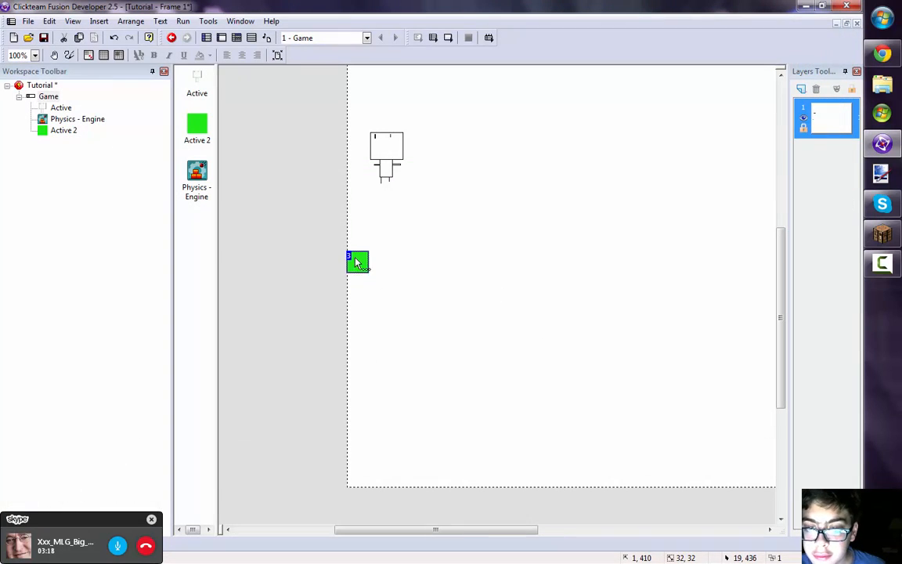
right_click(354, 257)
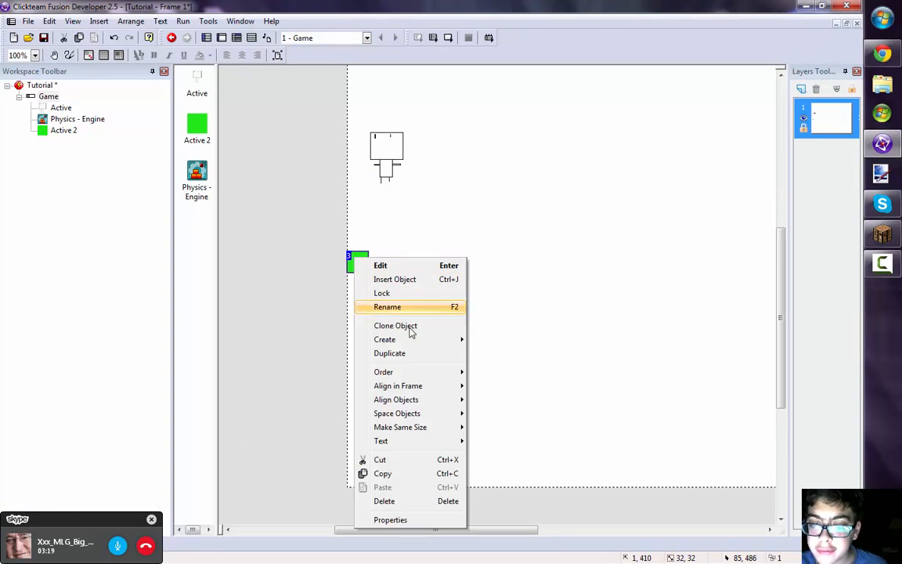
mouse_move(416, 339)
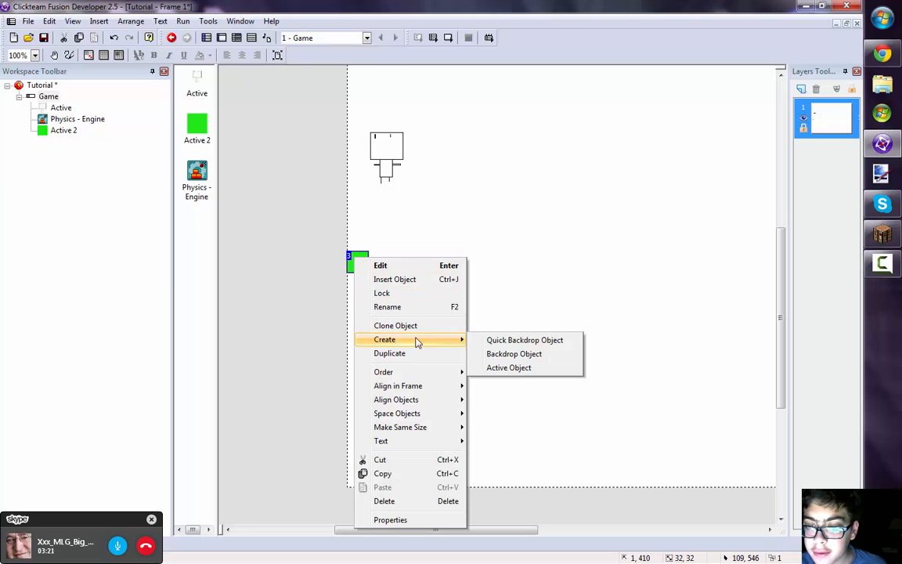
click(540, 344)
click(423, 227)
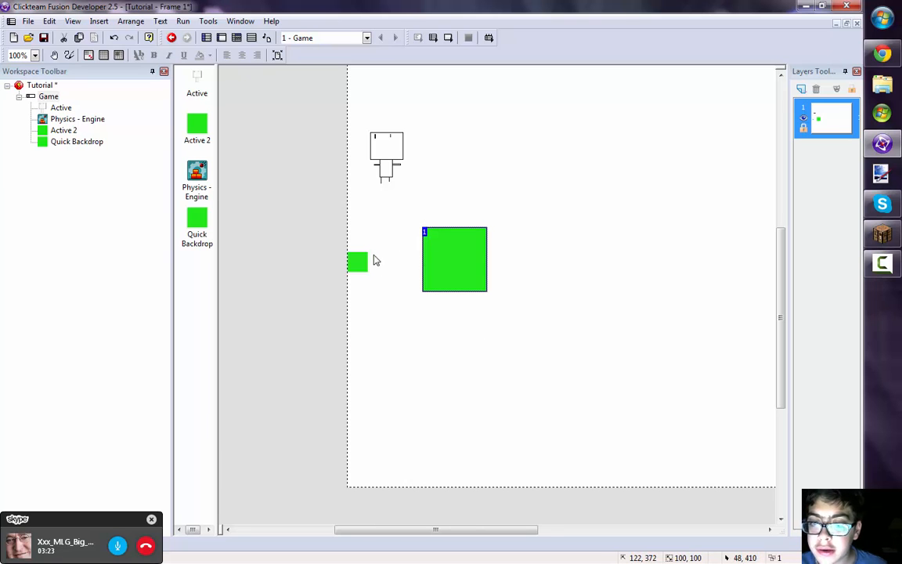
Delete the small Active 2 square and move the Quick Backdrop to the frame's left edge, at about 1, 423
click(352, 257)
key(Delete)
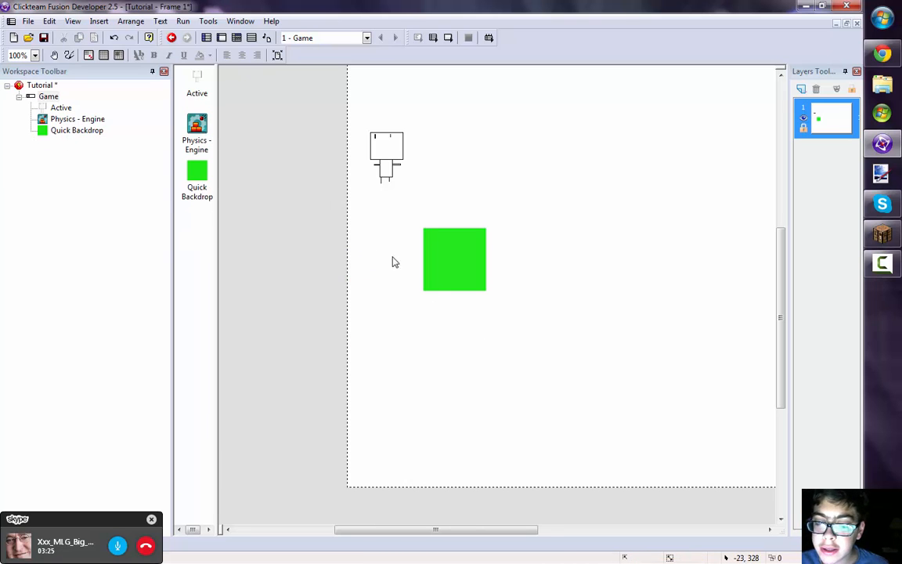
drag(425, 262, 371, 280)
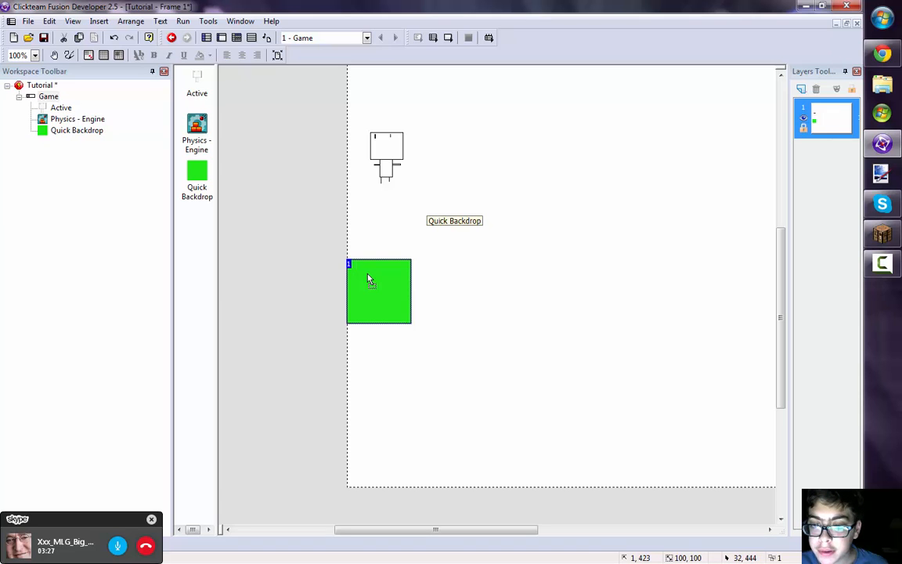
Stretch the Quick Backdrop into a ground strip of about 1035 by 33 and shift it to about -8, 426
drag(439, 530, 460, 530)
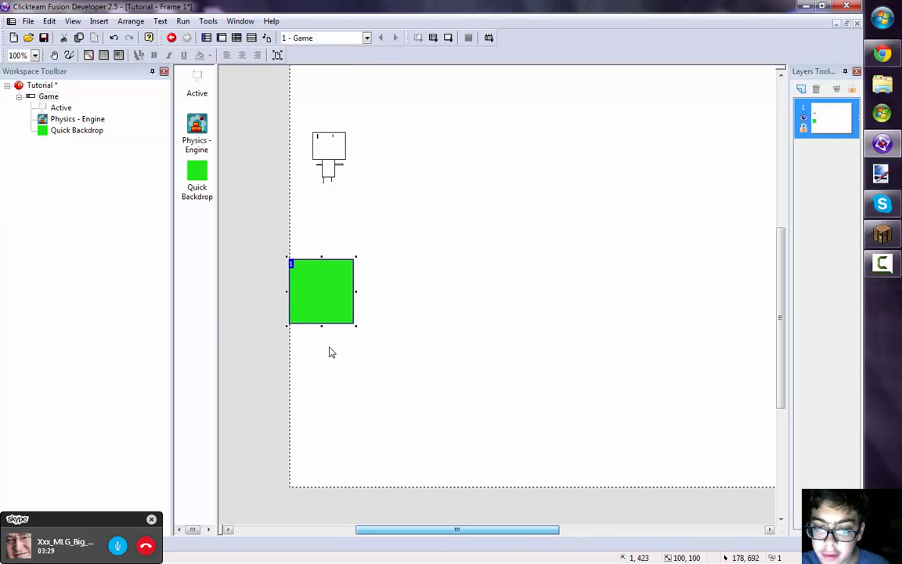
drag(321, 325, 683, 270)
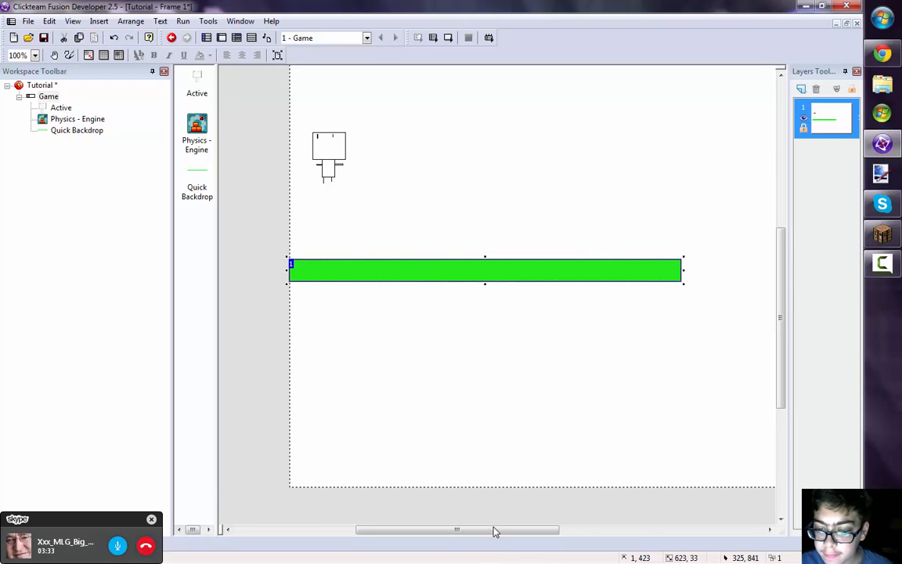
drag(494, 532, 593, 531)
drag(414, 271, 670, 301)
drag(566, 531, 459, 531)
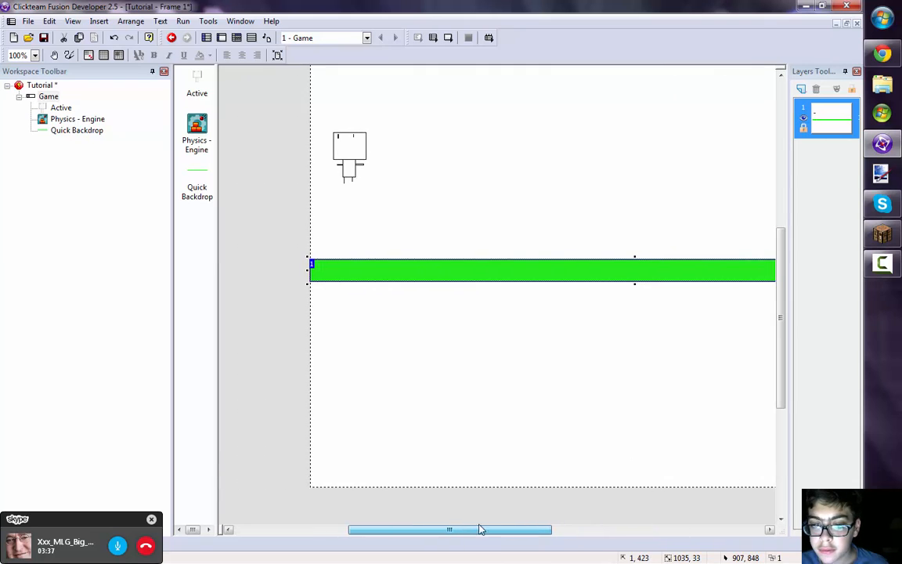
click(370, 336)
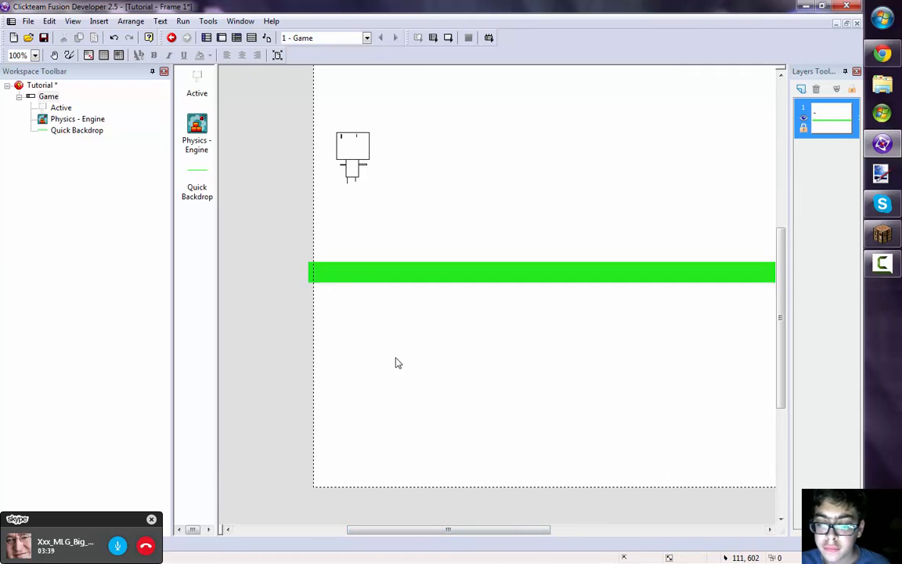
scroll(398, 358, up, 3)
scroll(430, 357, down, 3)
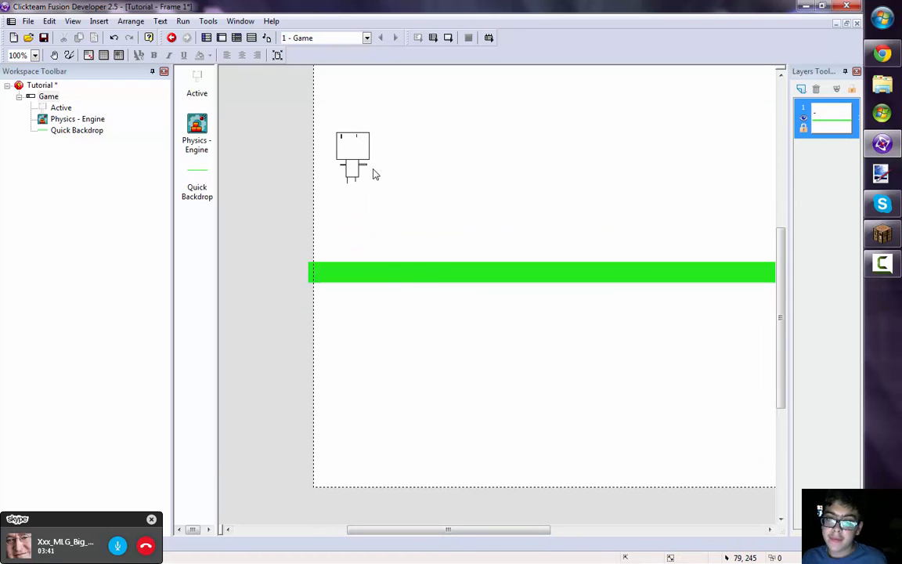
Open the event editor for the Game frame
click(236, 39)
key(ctrl+m)
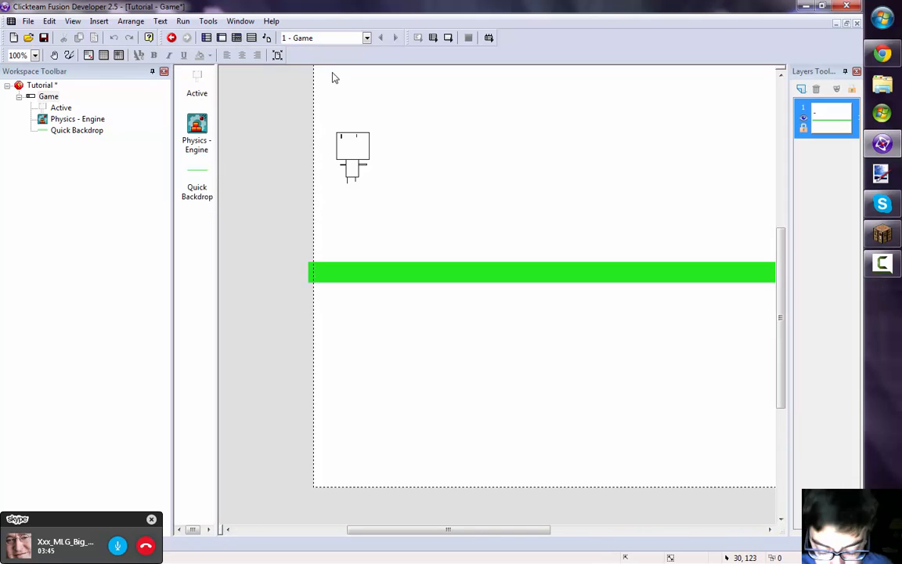
key(ctrl+e)
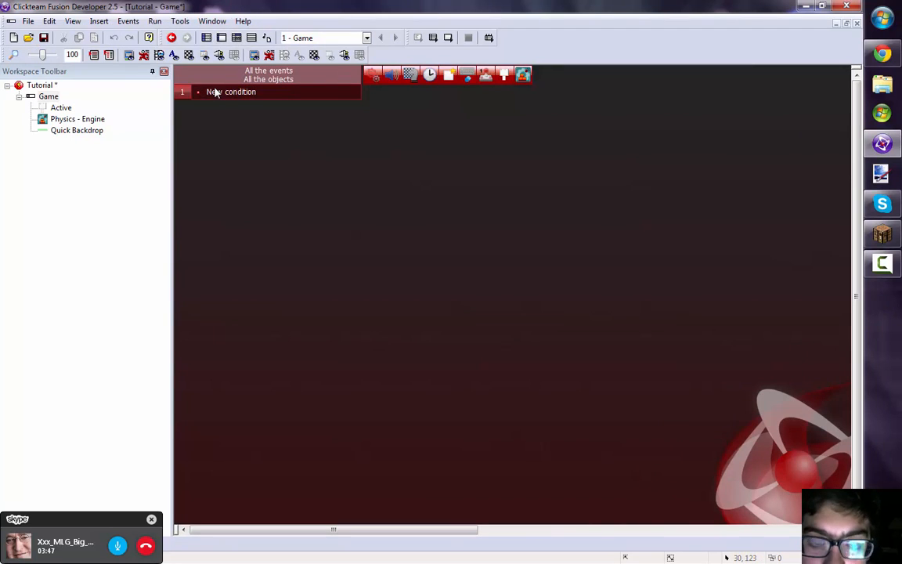
key(ctrl+s)
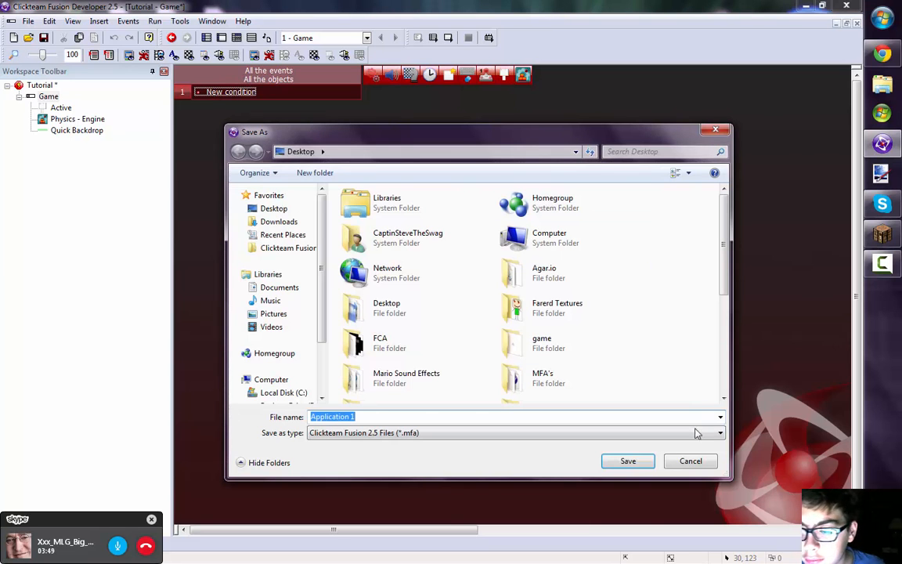
click(690, 460)
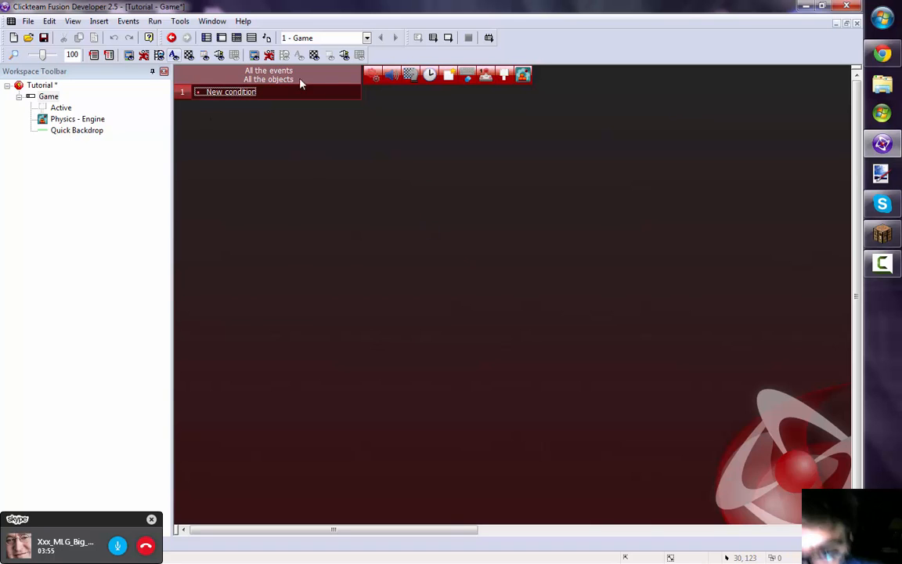
Add an event for the Active object colliding with the backdrop and assign it a Movement action on that object
double_click(229, 92)
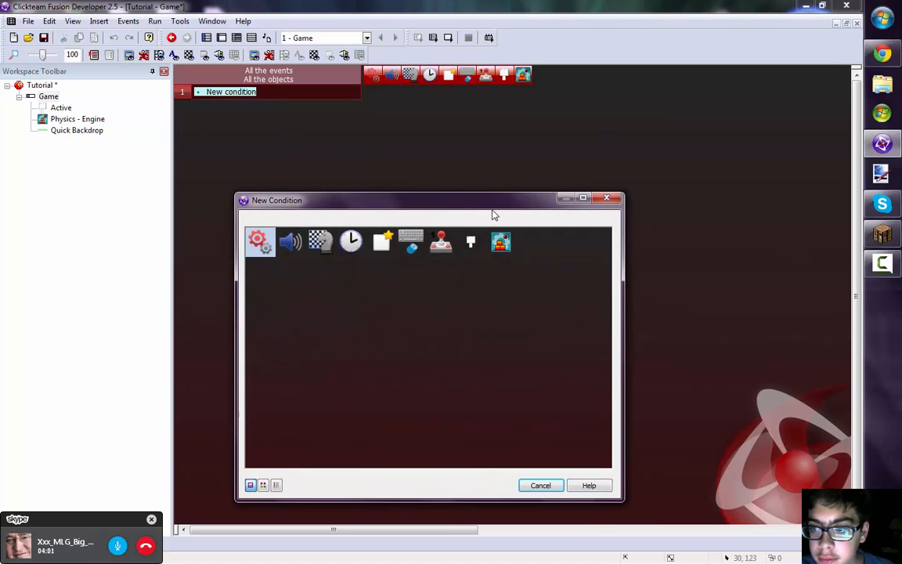
drag(493, 200, 485, 145)
click(465, 195)
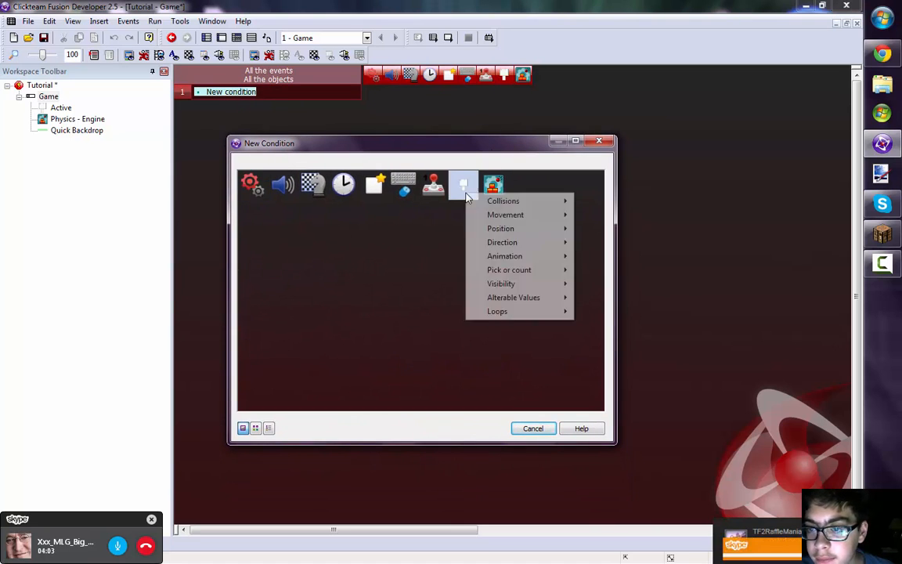
mouse_move(487, 201)
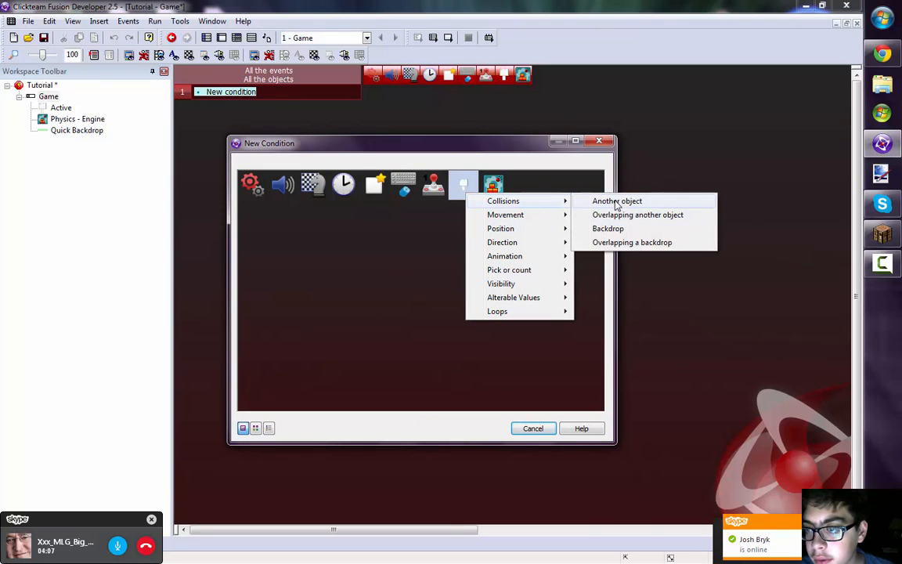
click(619, 228)
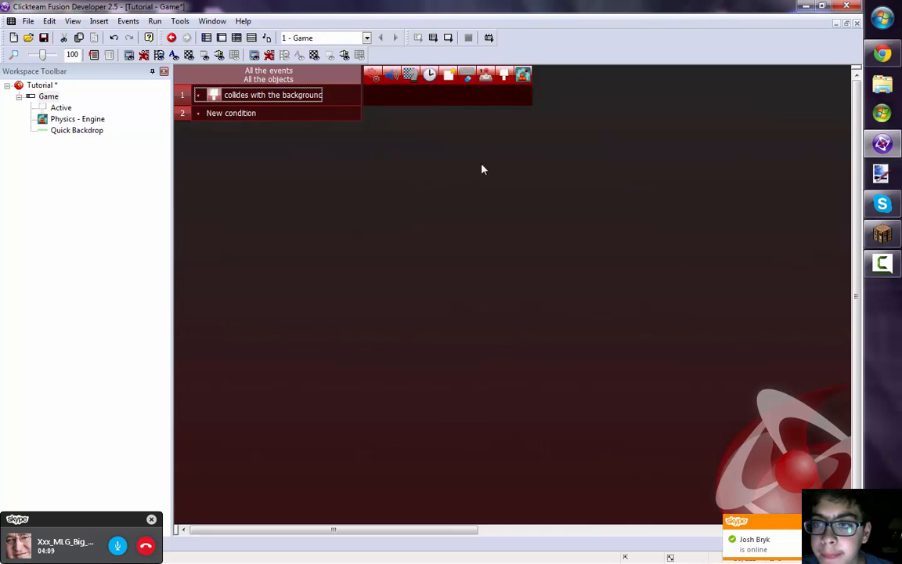
click(502, 94)
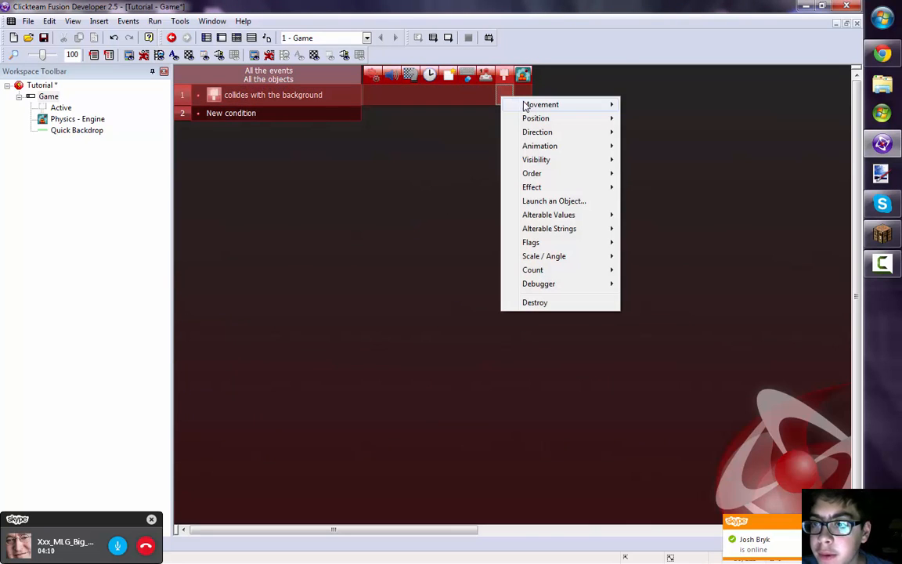
click(646, 104)
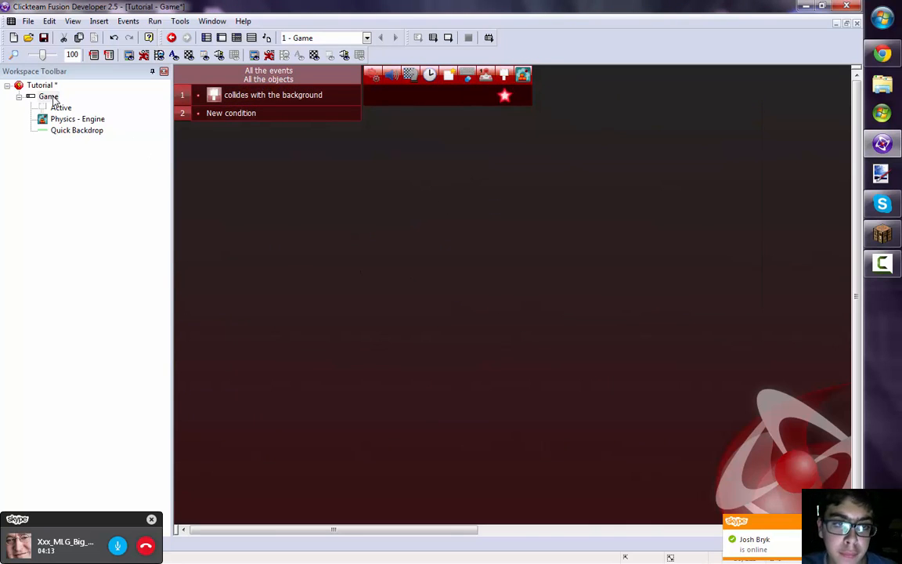
Return from the event editor to the Game frame's layout
double_click(48, 95)
right_click(427, 277)
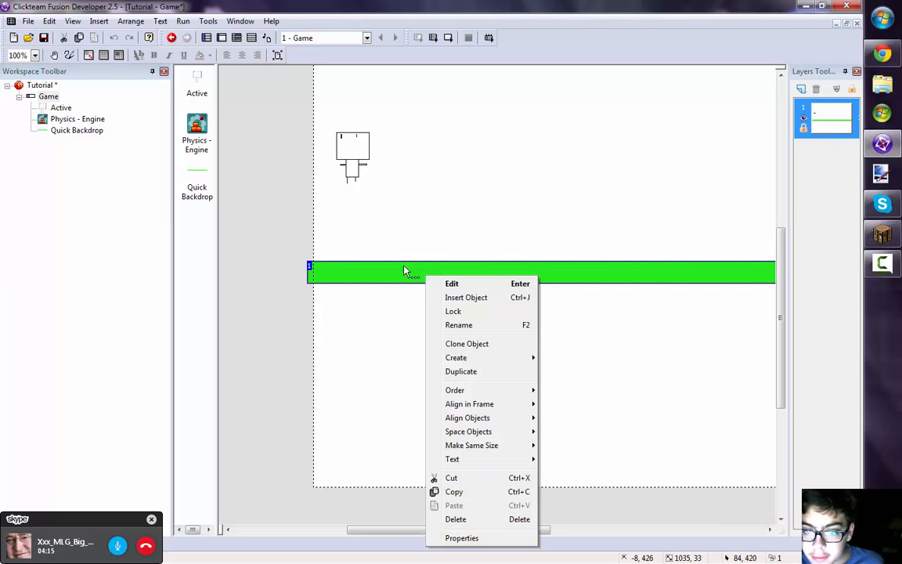
click(272, 256)
click(223, 38)
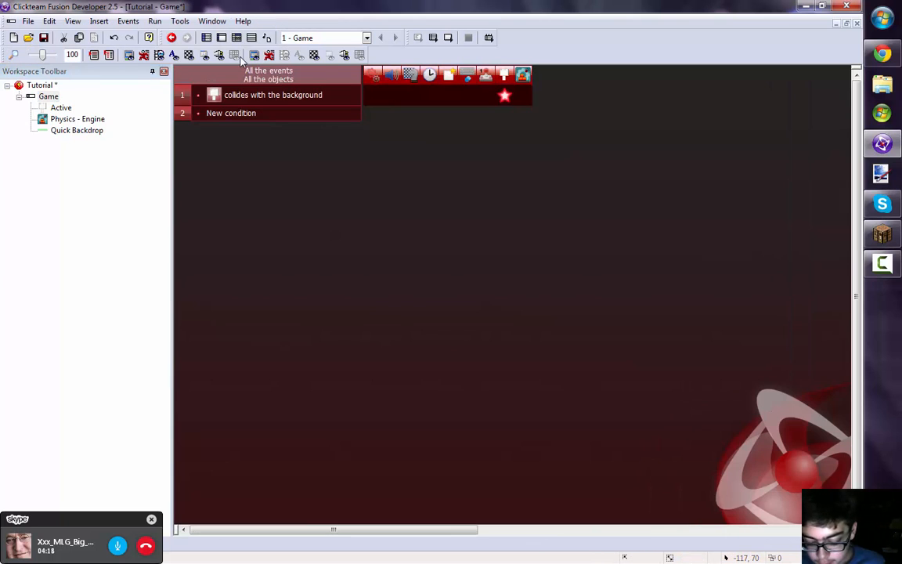
click(205, 38)
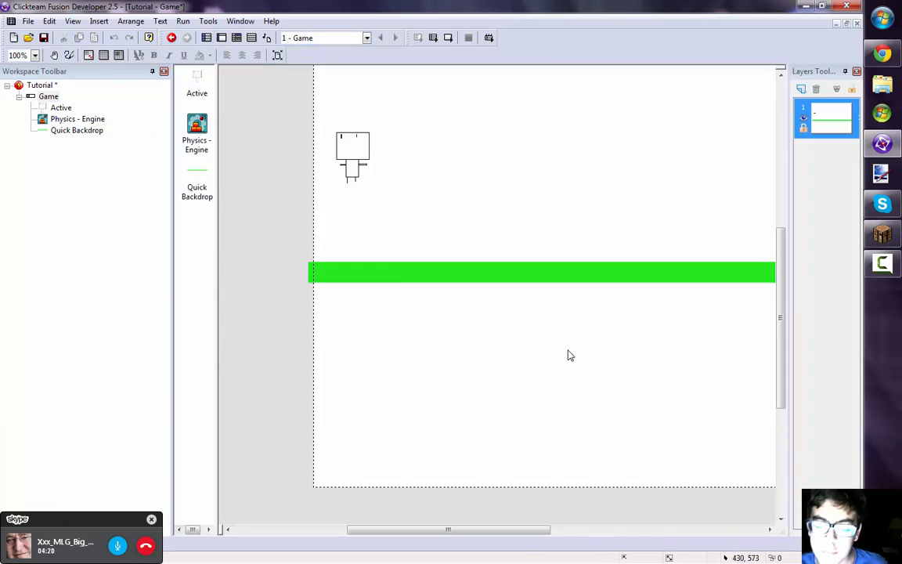
Set the Quick Backdrop's Obstacle Type to Obstacle in its runtime options and close its properties
right_click(352, 273)
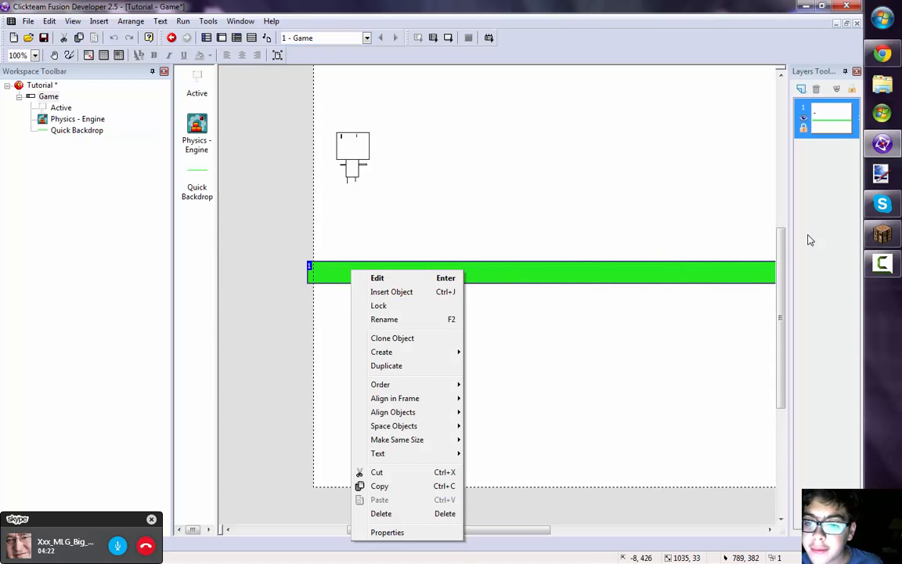
click(437, 533)
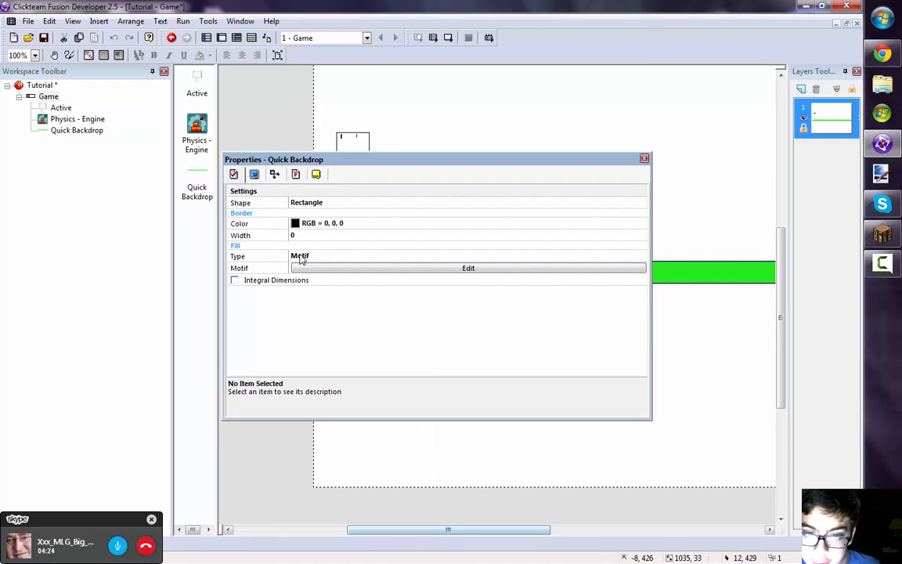
drag(283, 166, 373, 238)
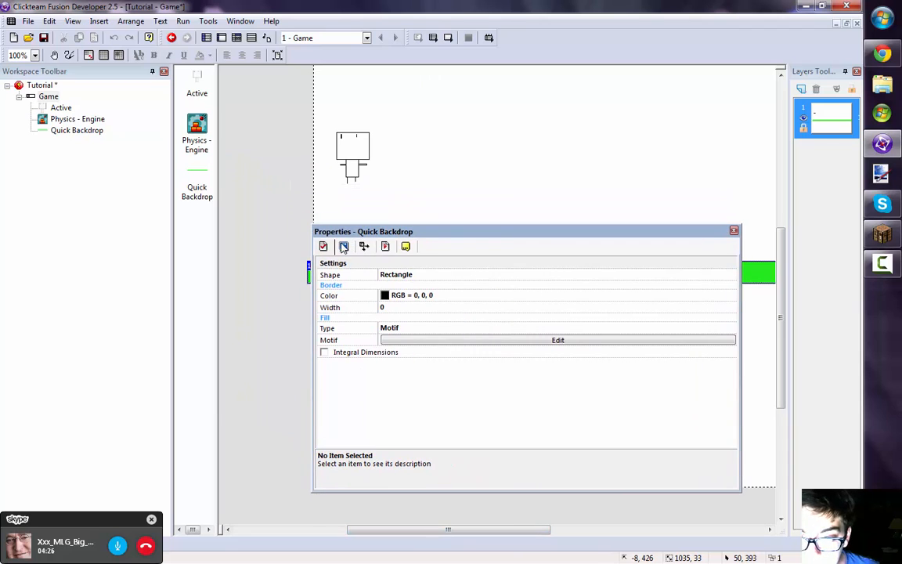
click(343, 247)
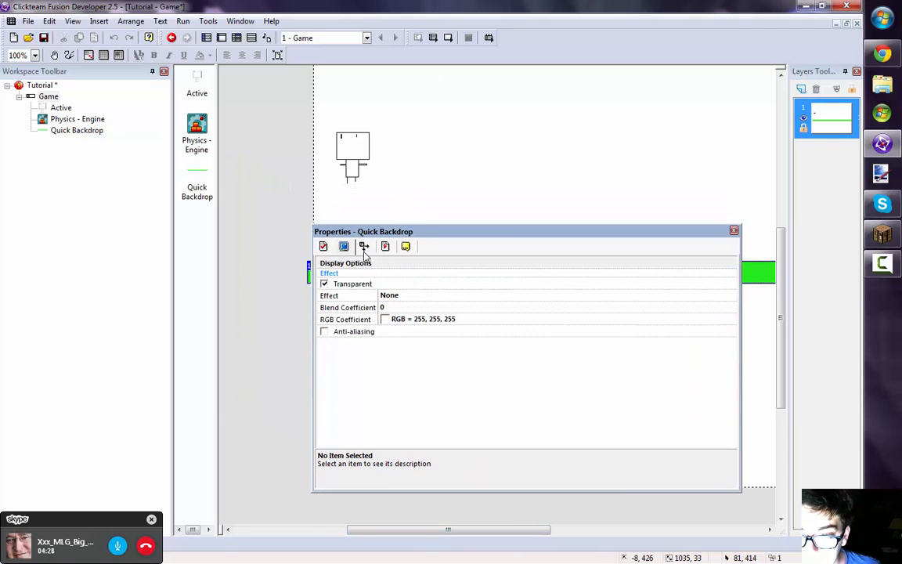
click(364, 246)
click(384, 247)
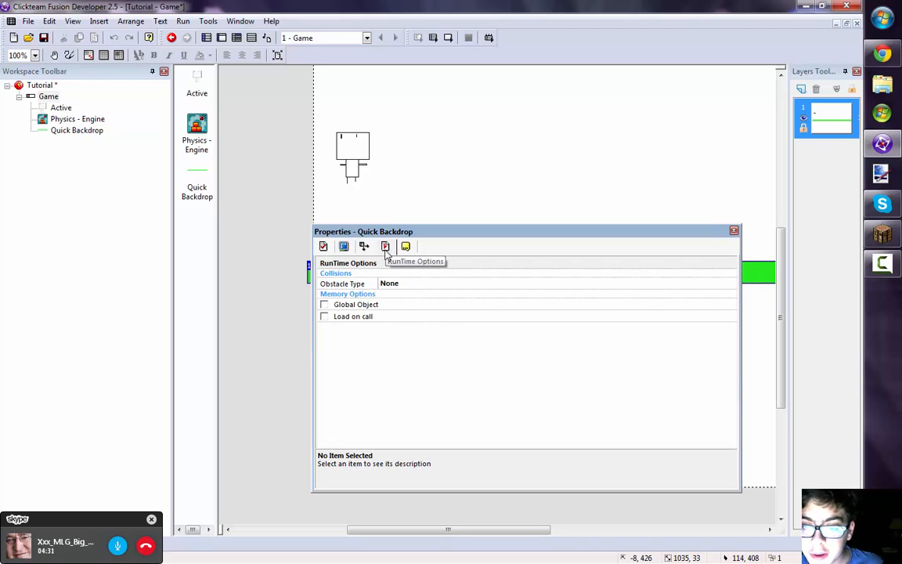
click(394, 285)
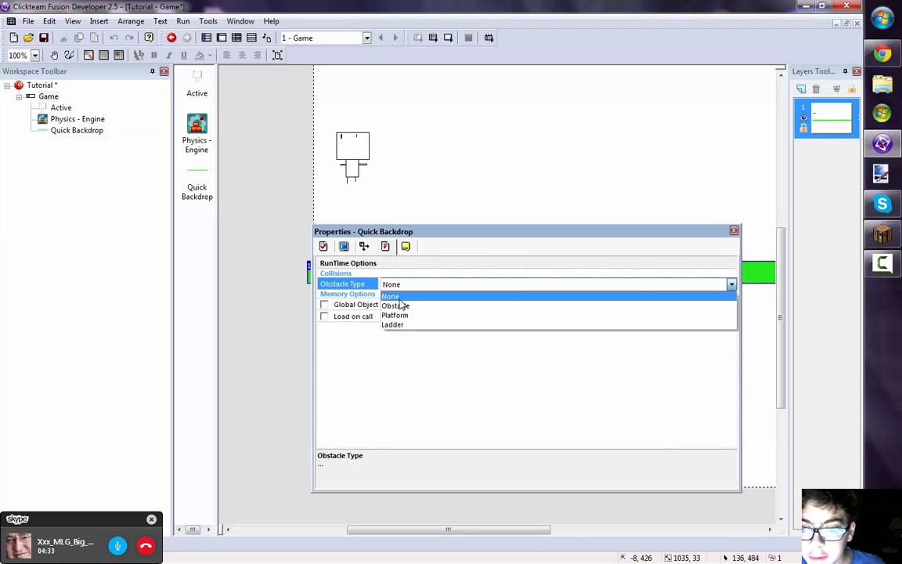
click(396, 305)
click(733, 230)
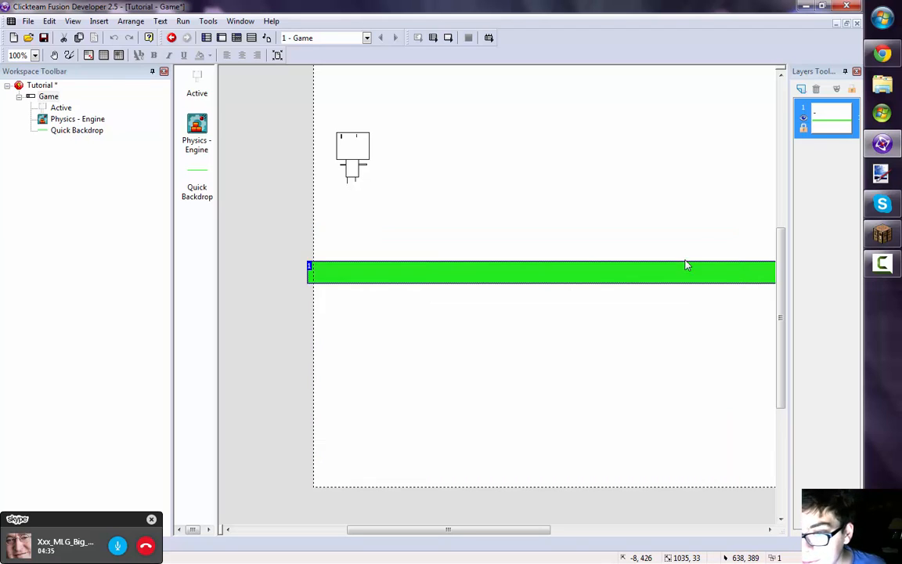
Run the Game frame to test the player's walking and jumping on the green ground, and close the test run
scroll(443, 232, up, 5)
click(448, 38)
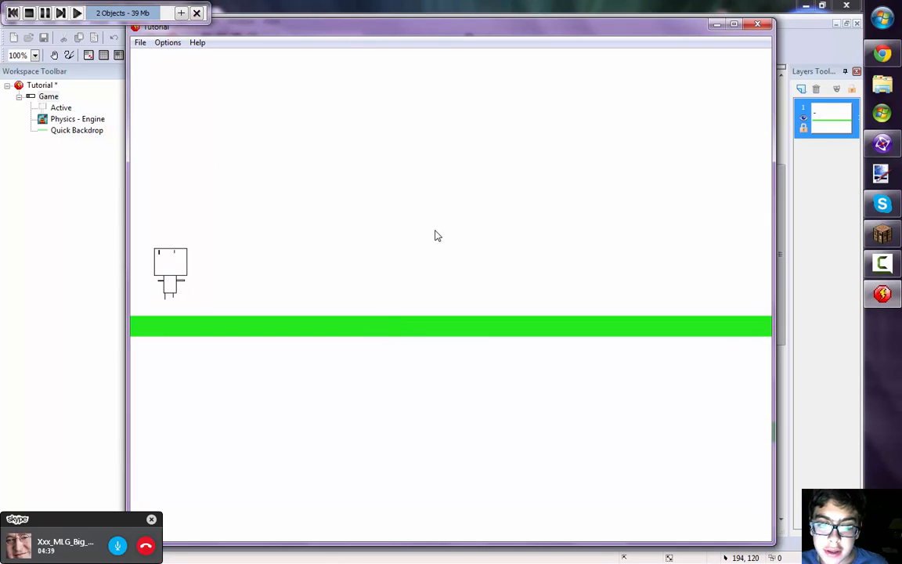
key(Right)
key(Left)
key(shift)
key(Right)
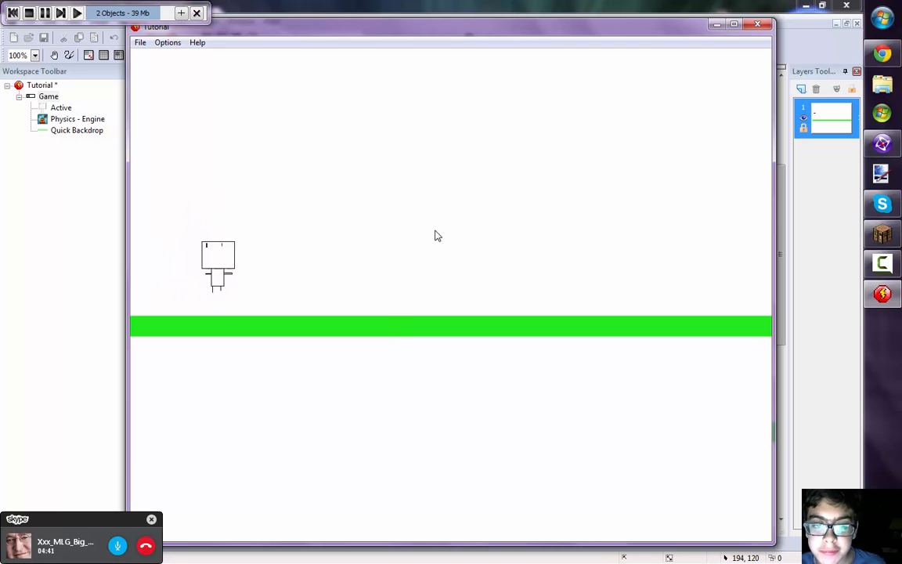
key(shift)
key(Left)
key(shift)
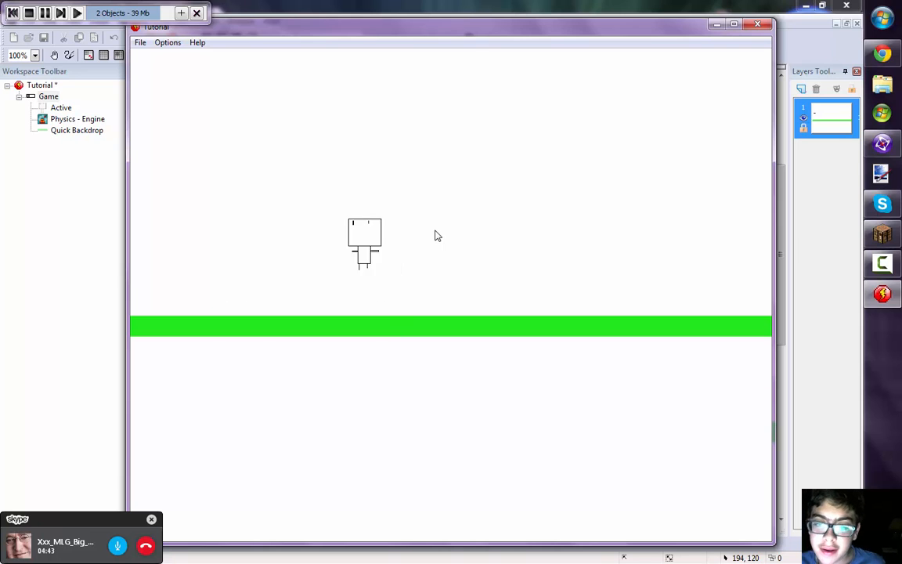
key(Right)
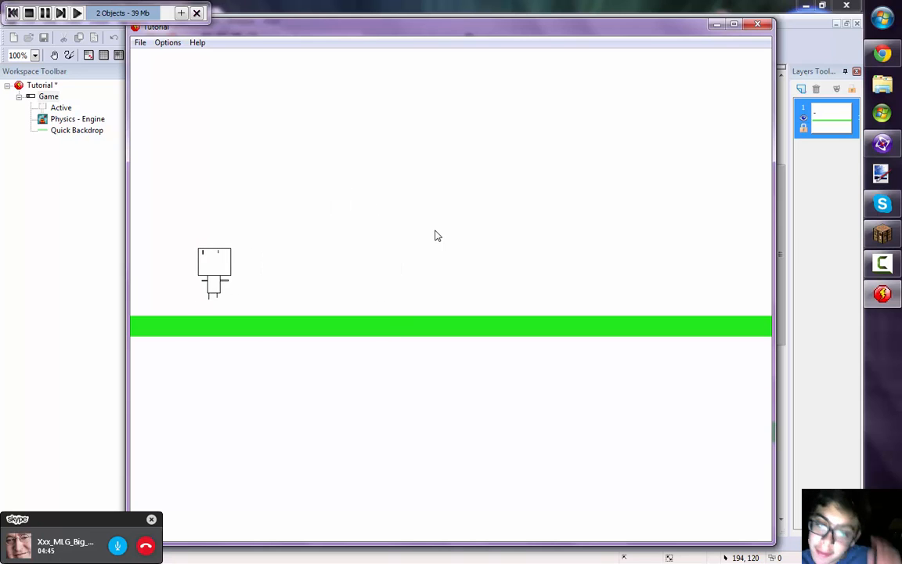
key(shift)
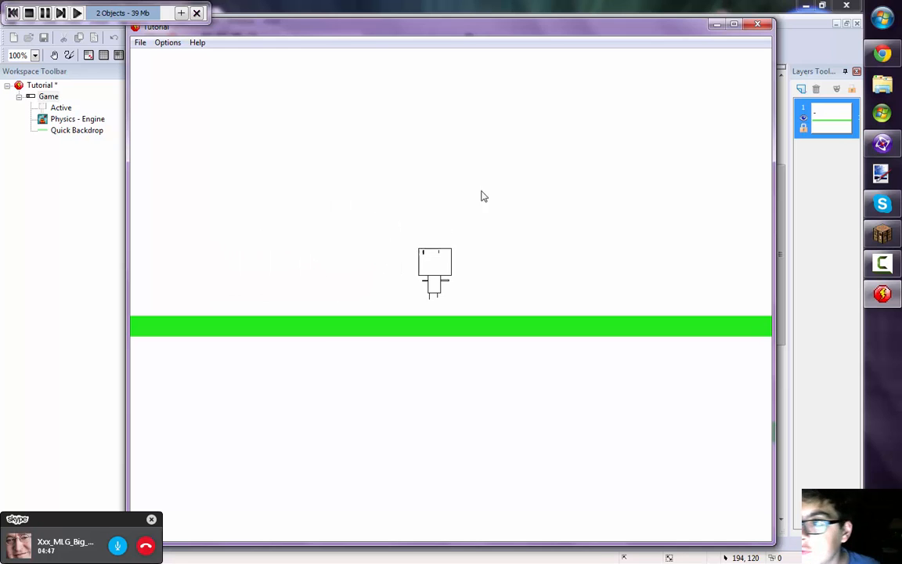
click(756, 24)
Edit the Active object's image by moving the whole character drawing down so its feet reach the canvas's lower edge, and save it
double_click(346, 312)
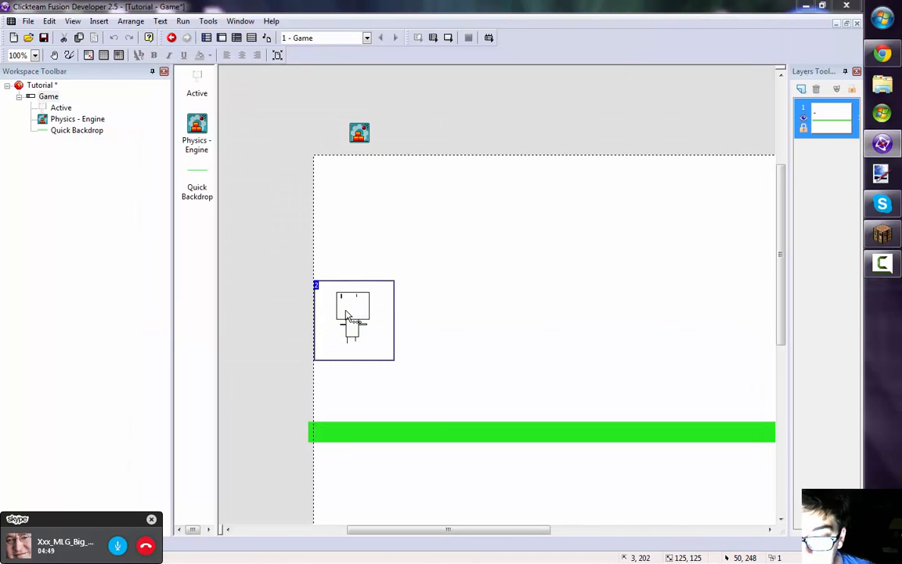
scroll(342, 304, down, 3)
scroll(339, 306, up, 1)
scroll(339, 306, down, 1)
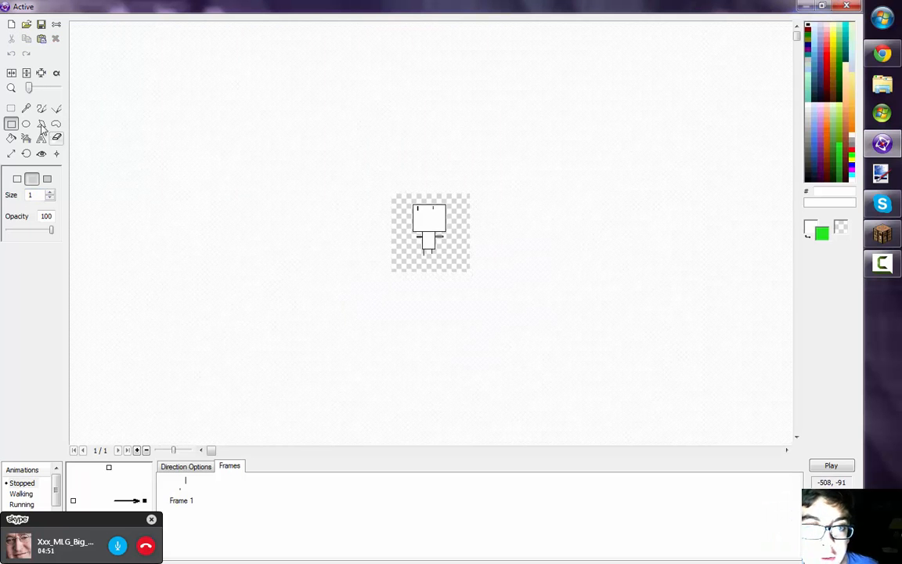
click(8, 90)
click(8, 106)
drag(262, 79, 883, 421)
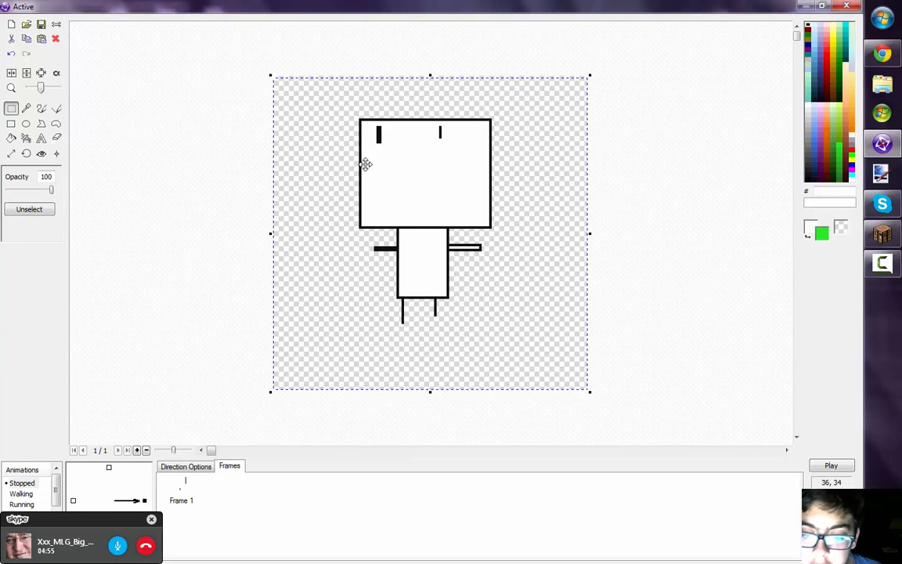
drag(365, 164, 371, 230)
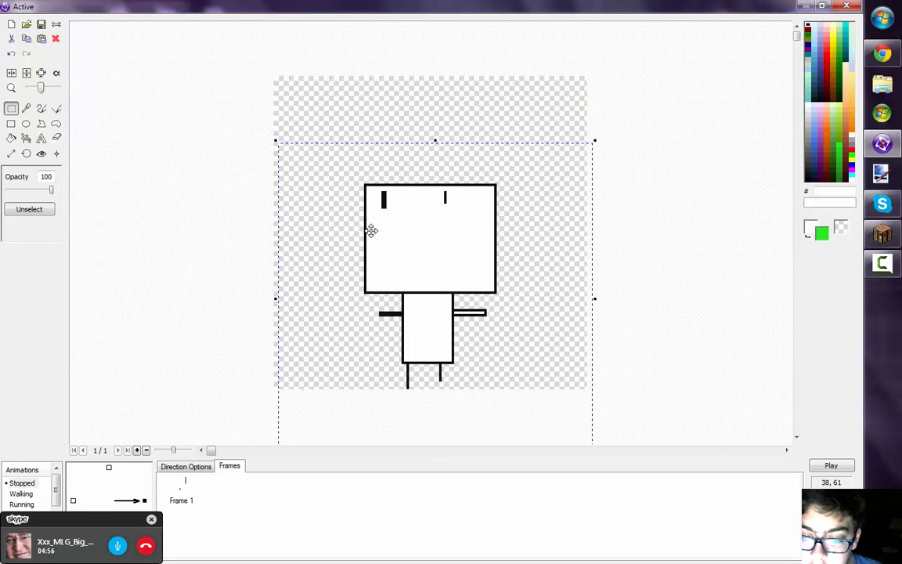
click(666, 347)
key(Return)
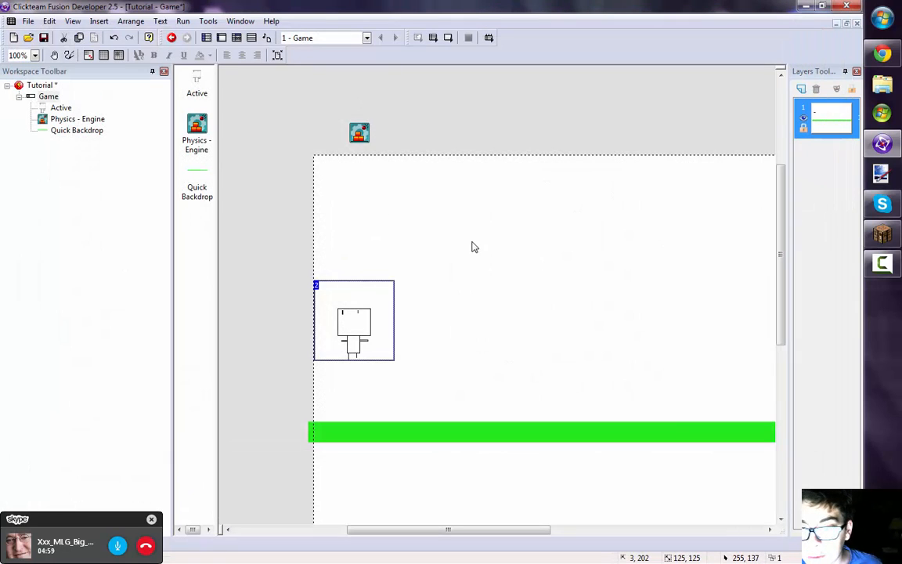
Run the frame again to test how the player stands, walks and jumps on the ground, and close the test run
click(471, 244)
click(448, 38)
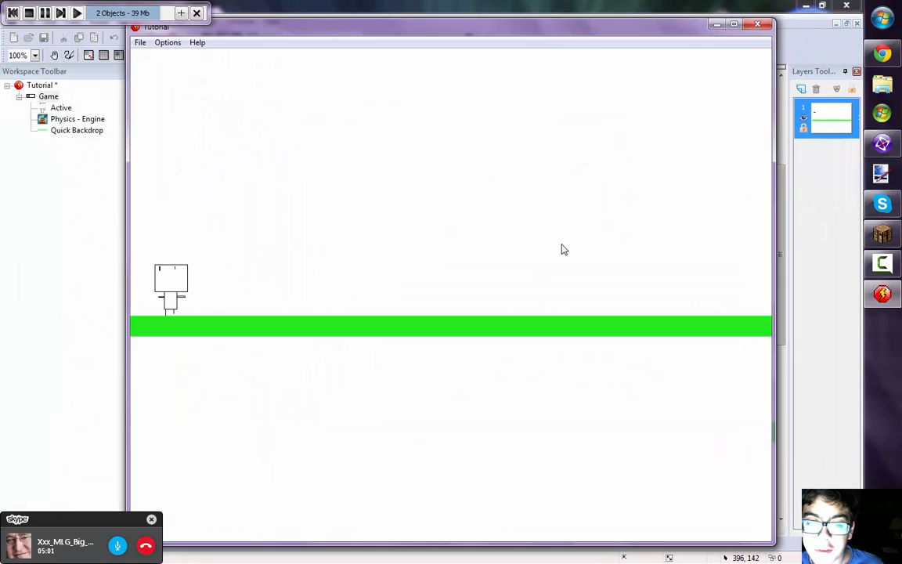
key(Right)
key(shift)
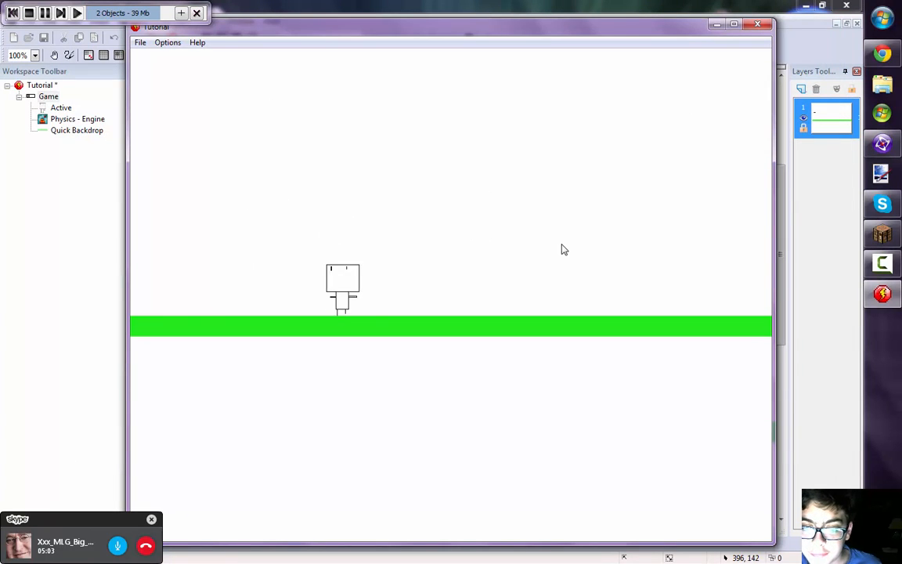
key(Left)
key(shift)
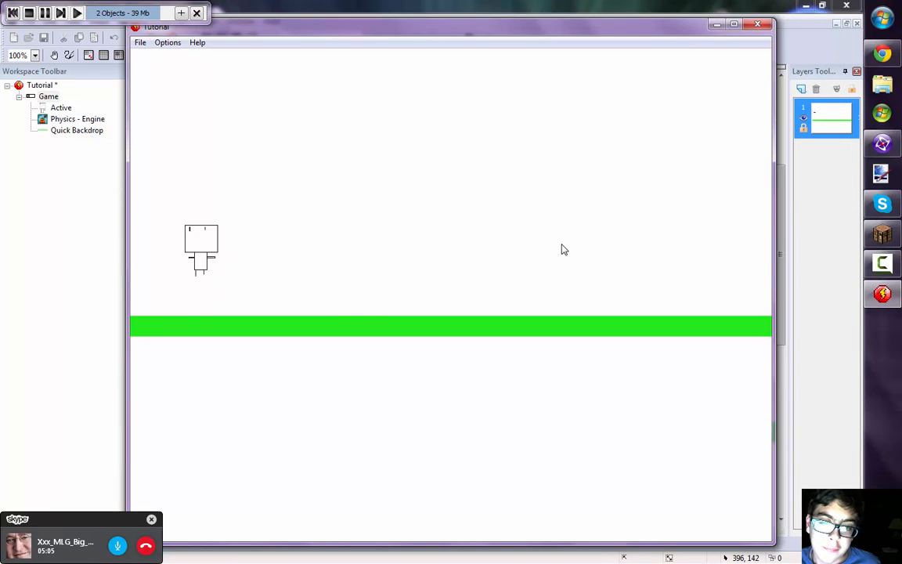
key(Right)
key(shift)
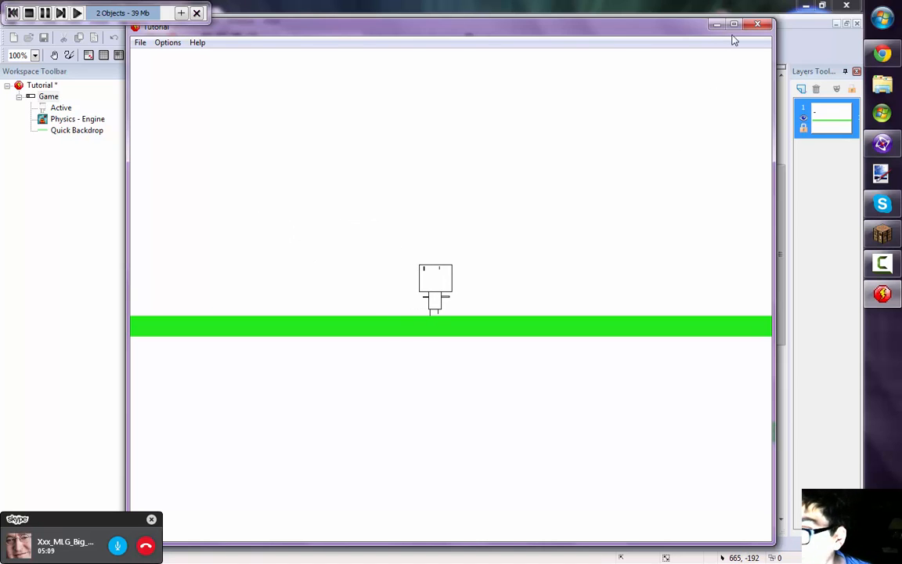
click(755, 29)
Insert a Backdrop object into the Game frame and place it at the frame's upper-left corner
scroll(556, 326, down, 4)
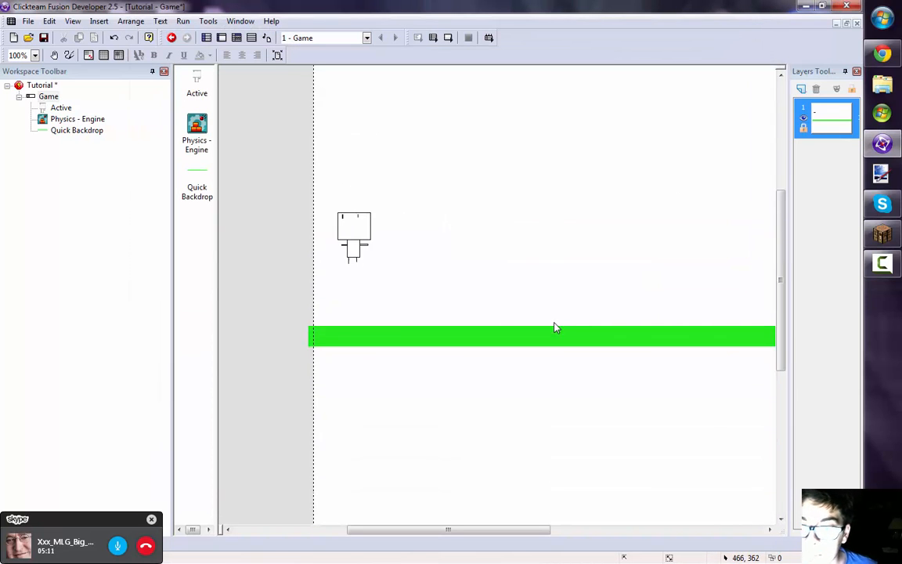
scroll(437, 194, up, 3)
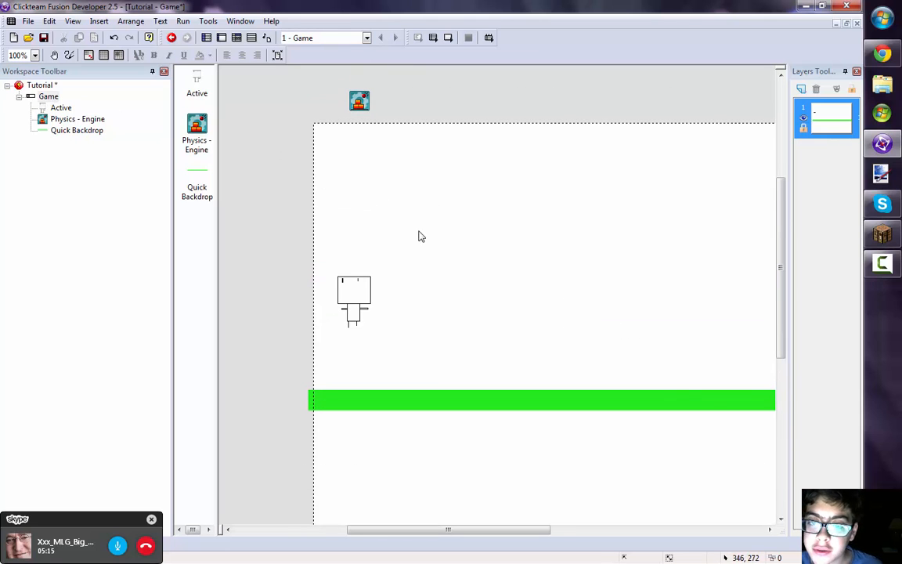
double_click(368, 201)
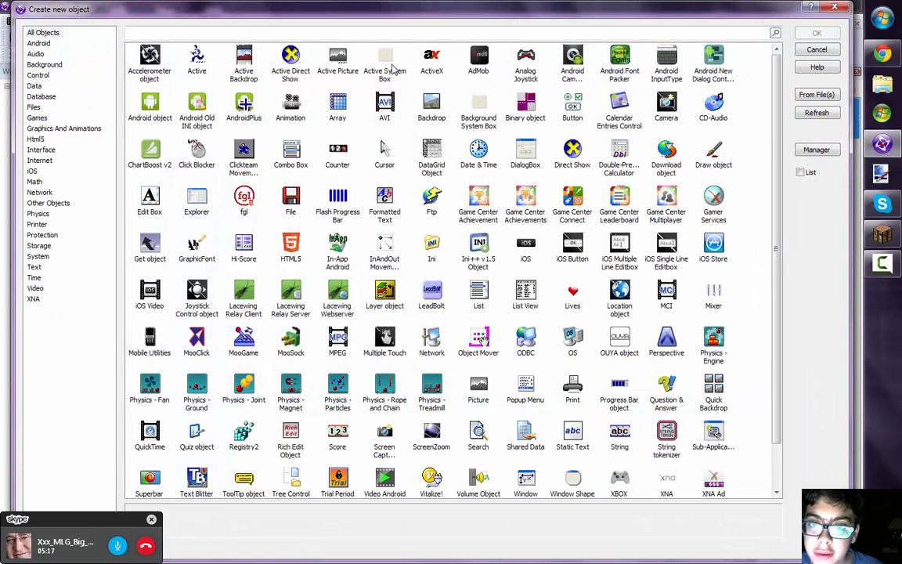
click(430, 108)
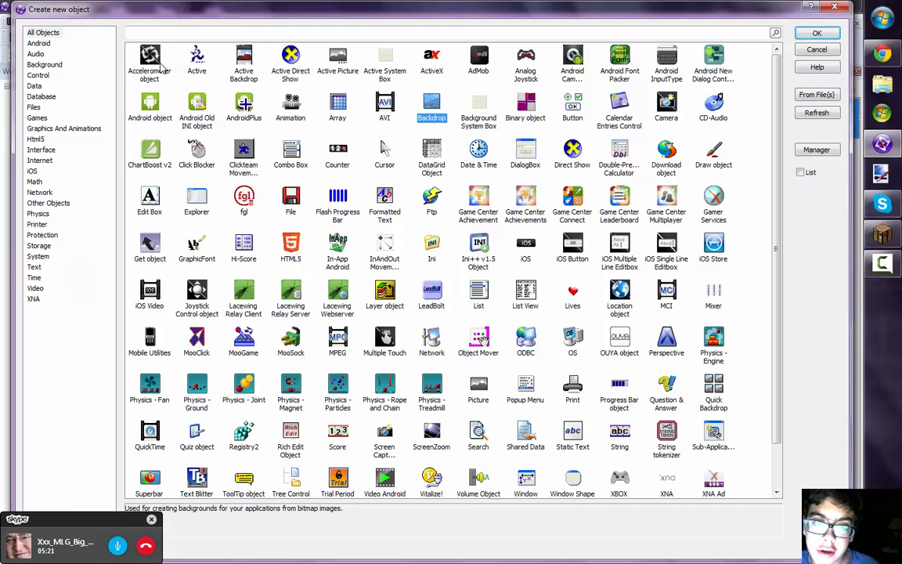
double_click(434, 109)
click(307, 229)
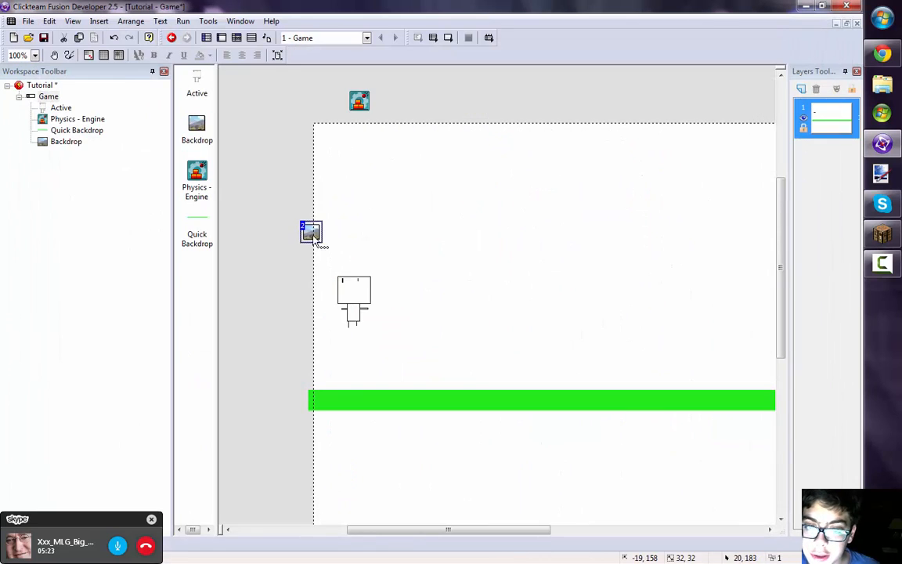
drag(302, 233, 327, 147)
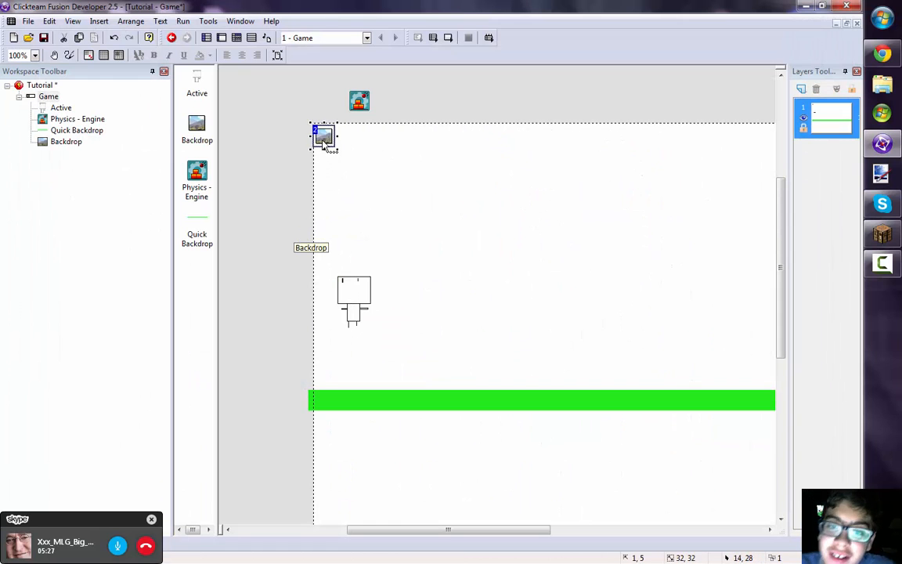
Import the "download (2)" sky image from the Desktop folder into the Backdrop and confirm the edited picture
double_click(325, 138)
click(26, 25)
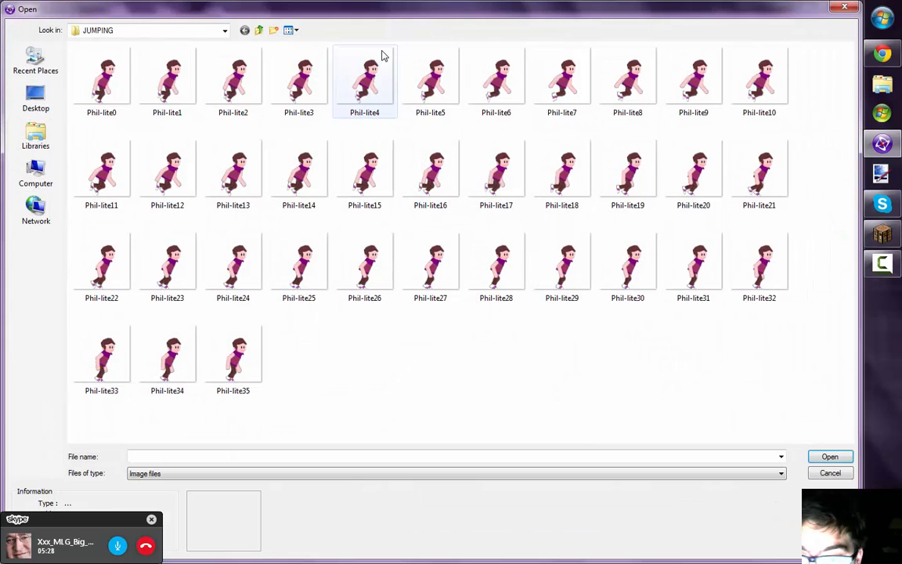
click(36, 98)
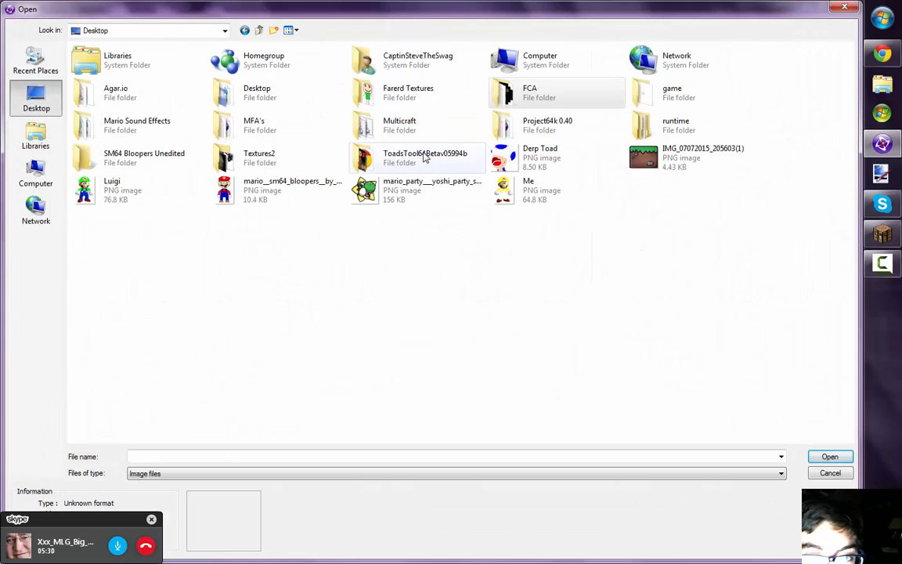
double_click(254, 95)
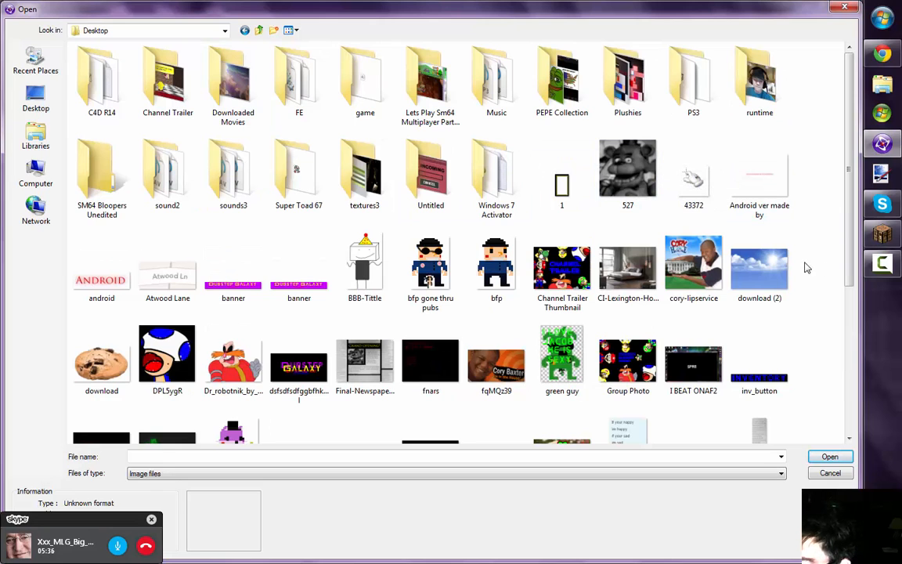
double_click(758, 270)
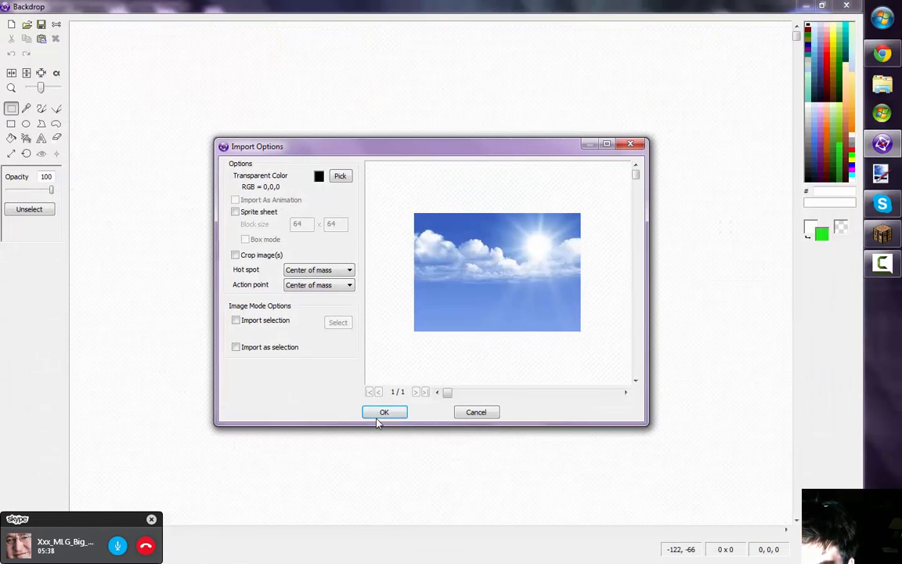
click(379, 413)
key(Return)
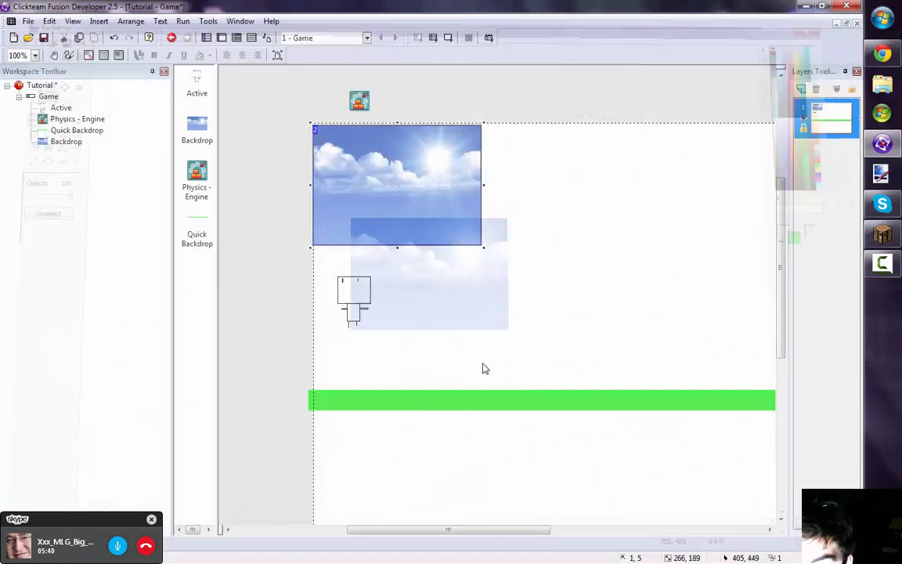
Align the sky Backdrop with the frame's upper edge and enlarge it to about 1021 × 781 to cover the frame
drag(436, 219, 436, 218)
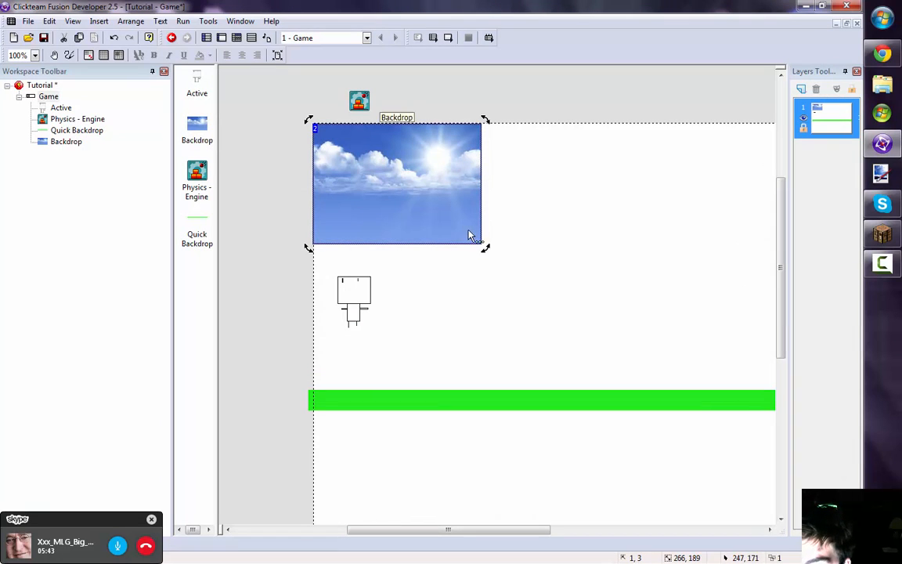
drag(483, 246, 899, 539)
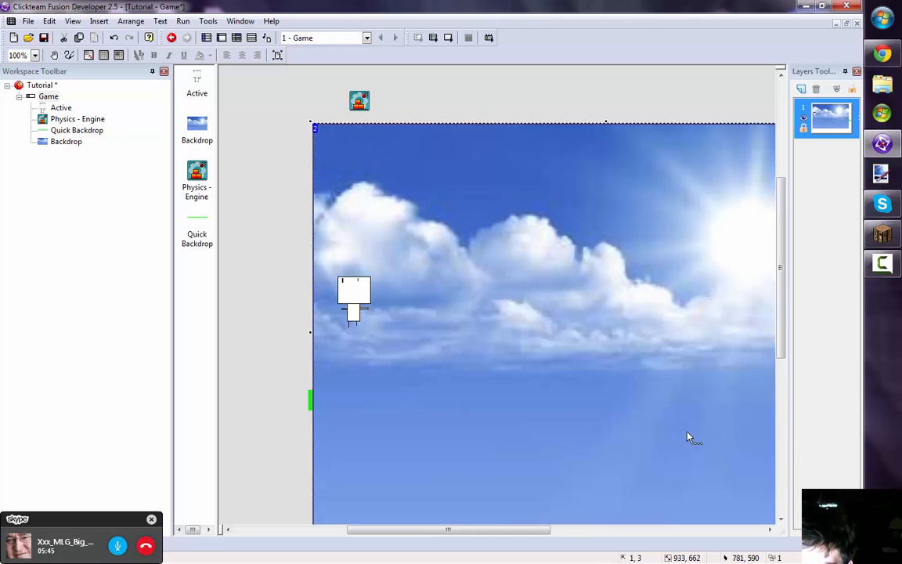
scroll(594, 391, down, 3)
drag(442, 530, 608, 529)
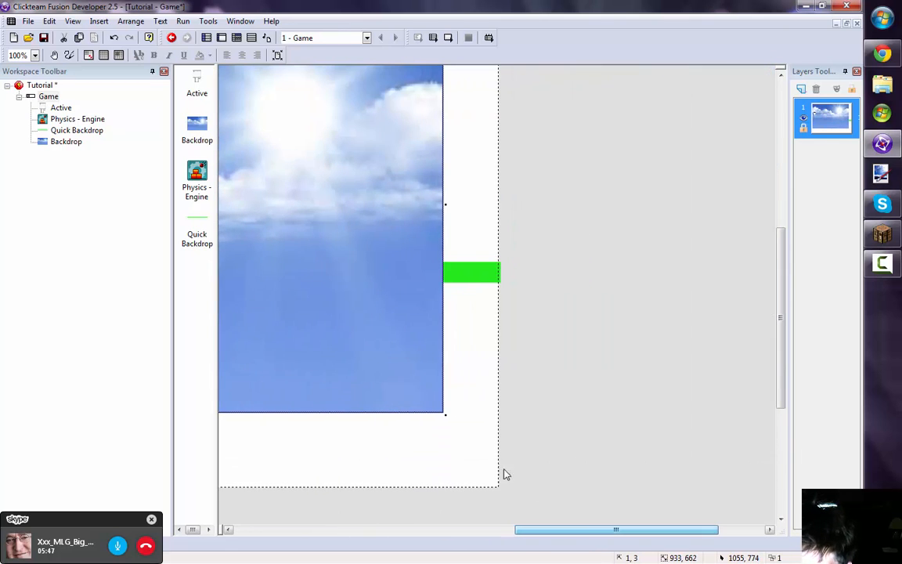
drag(456, 423, 501, 465)
drag(573, 532, 422, 488)
drag(482, 530, 379, 521)
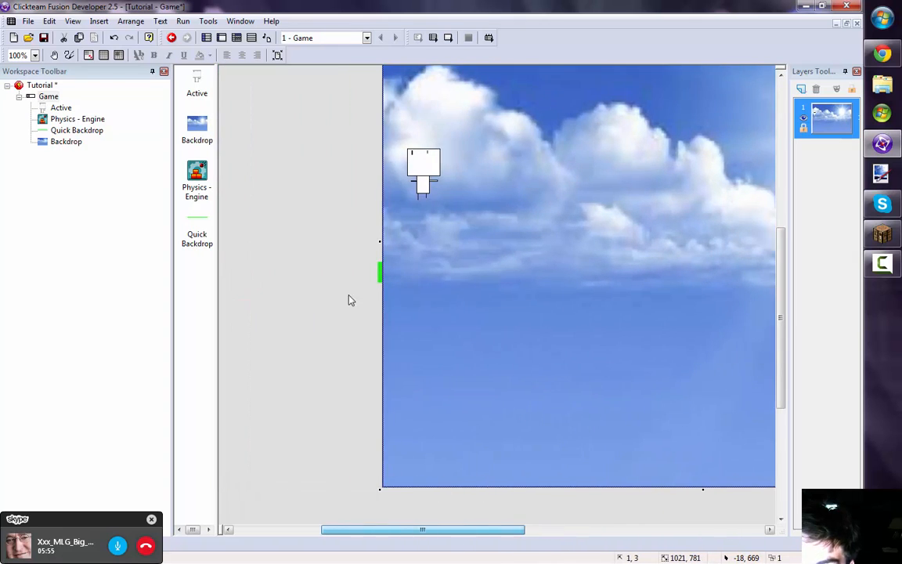
Add a second layer and move the green Quick Backdrop onto it so the ground lies in front of the sky
scroll(352, 309, up, 1)
click(350, 378)
click(377, 343)
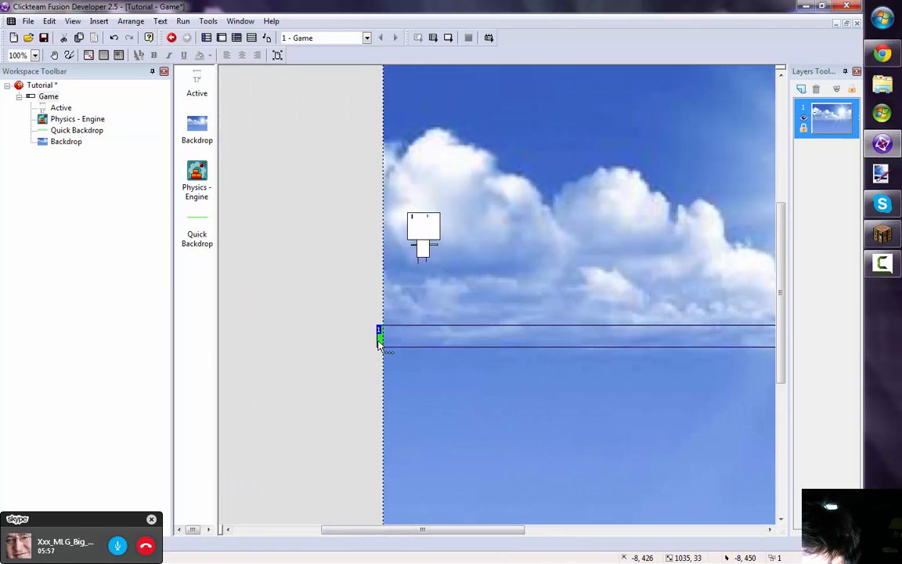
click(800, 90)
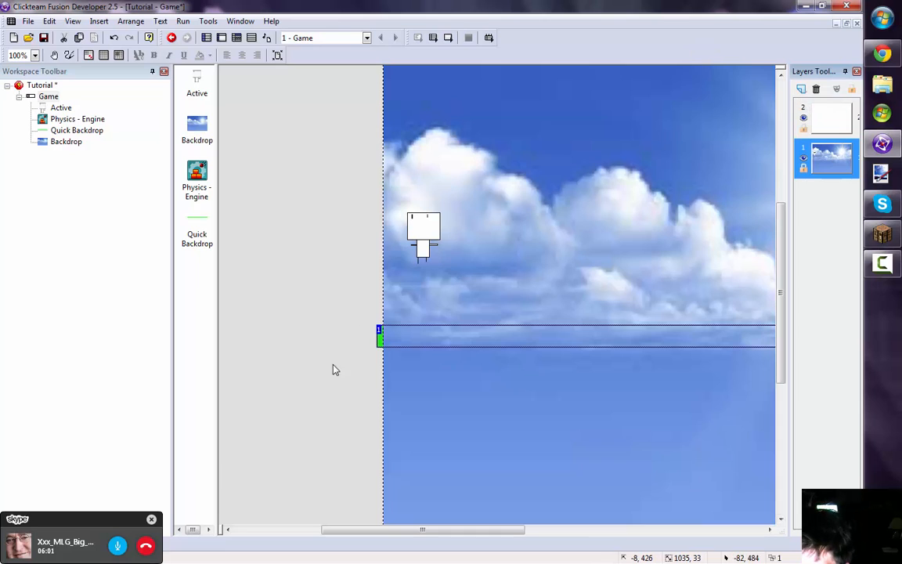
drag(688, 197, 827, 124)
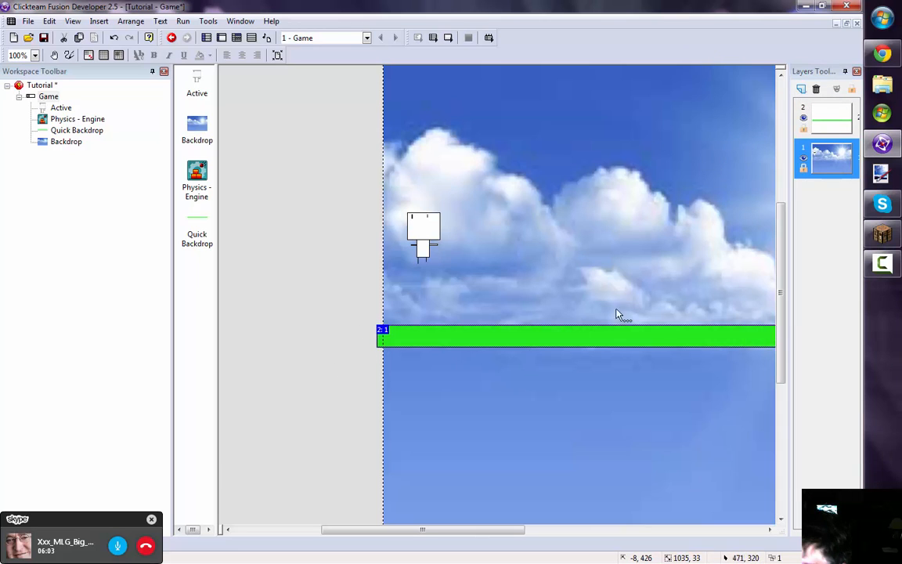
click(252, 425)
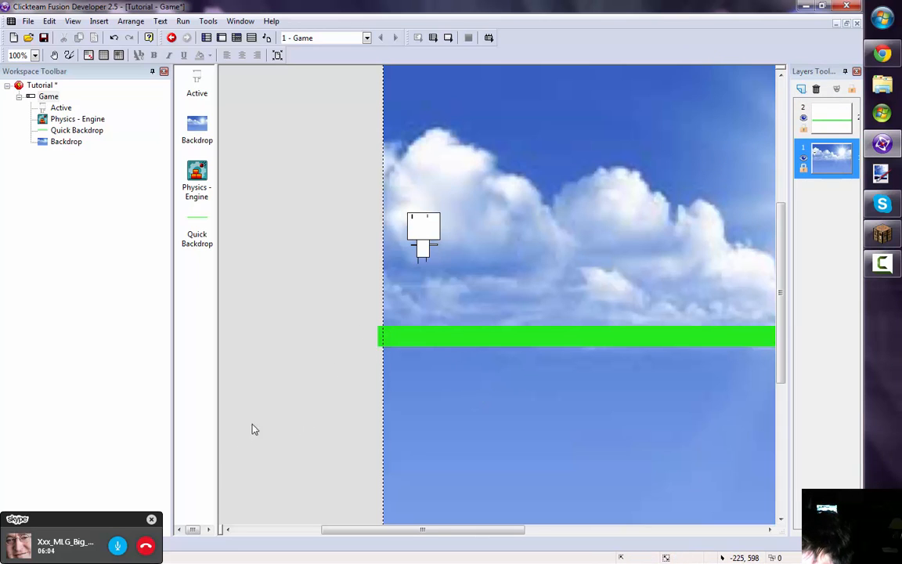
Hide and show layer 2 again to check its contents, and inspect the ground farther along the frame
click(802, 118)
click(802, 118)
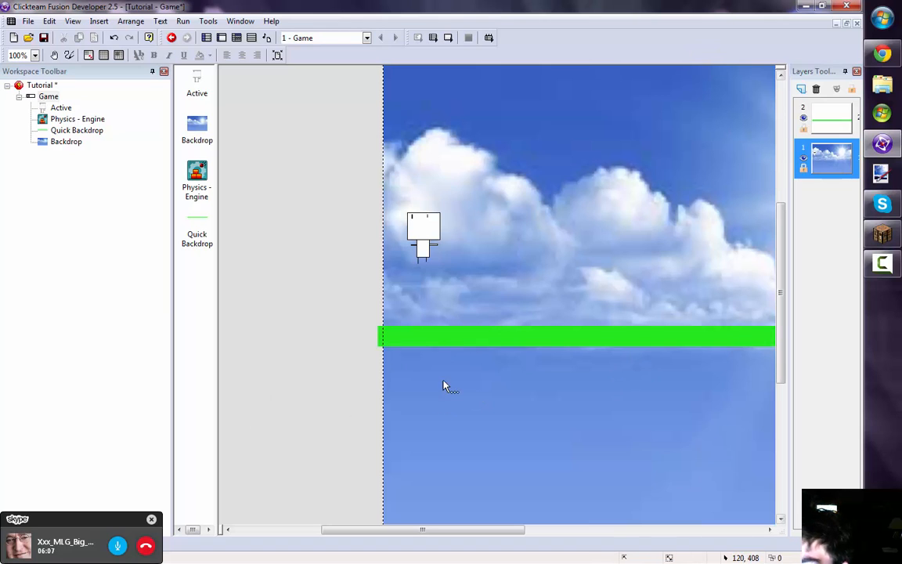
drag(419, 531, 501, 542)
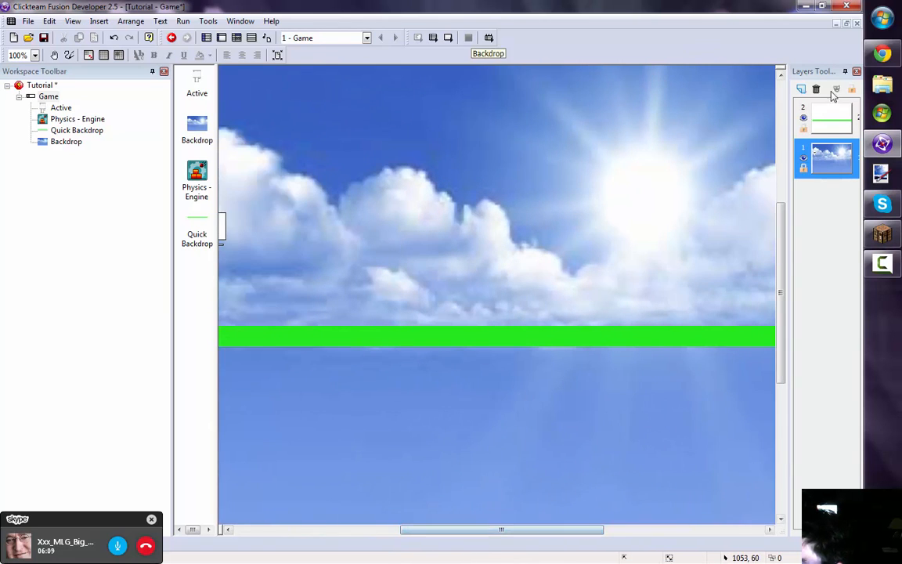
Close the layers view and run the frame to test the player walking and jumping to the frame's right edge
click(855, 71)
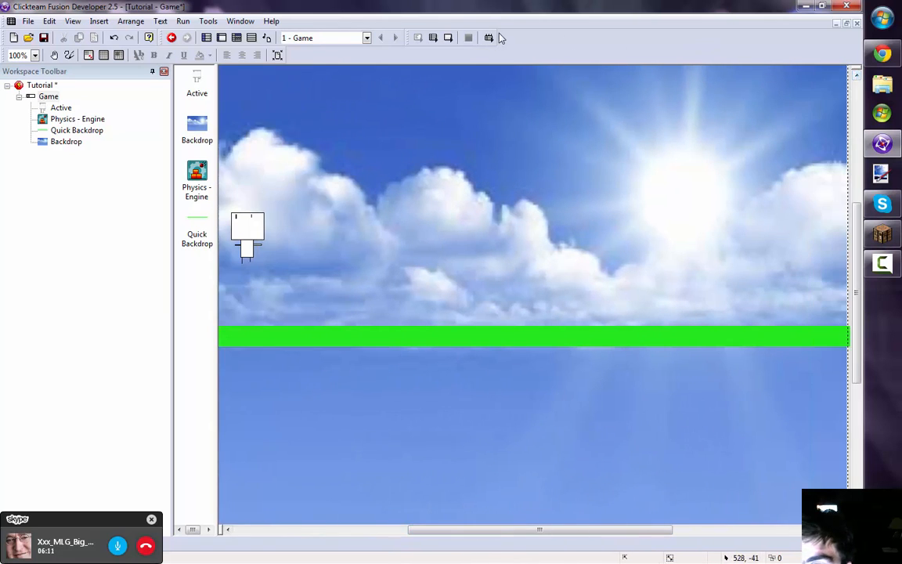
click(449, 37)
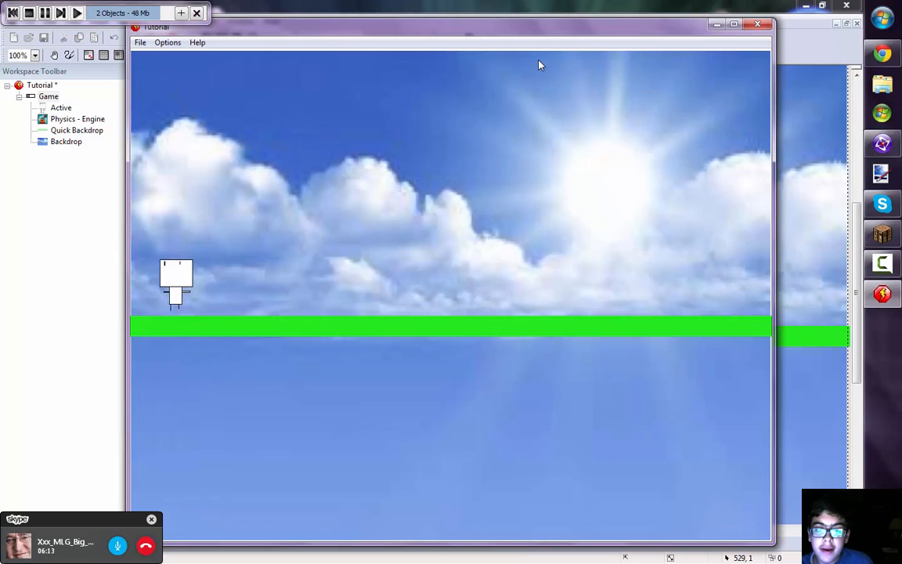
key(Right)
key(shift)
key(shift)
key(Left)
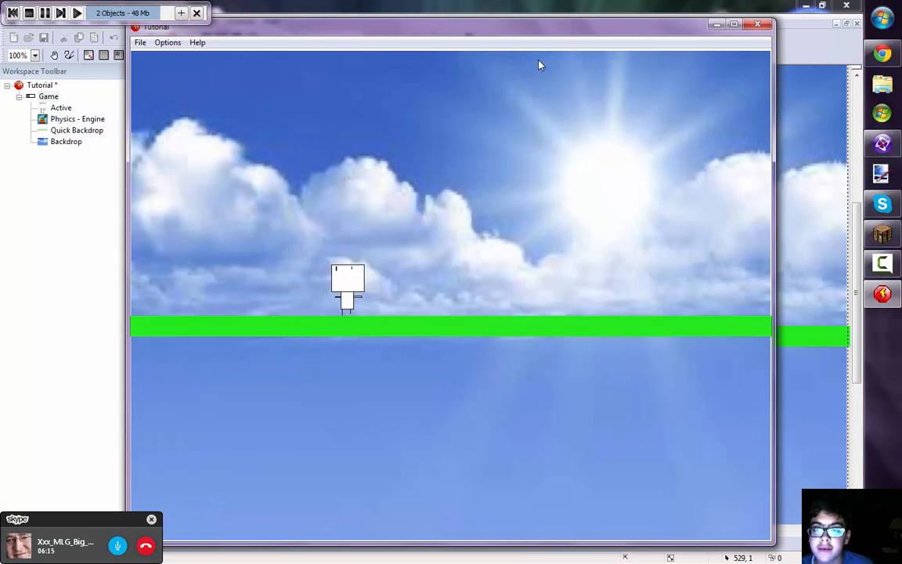
key(shift)
key(Right)
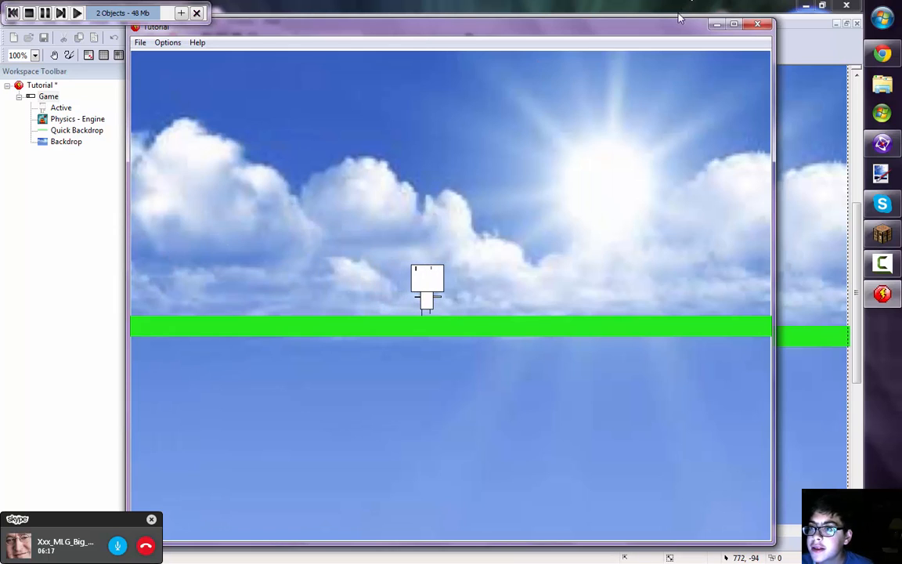
key(Right)
key(shift)
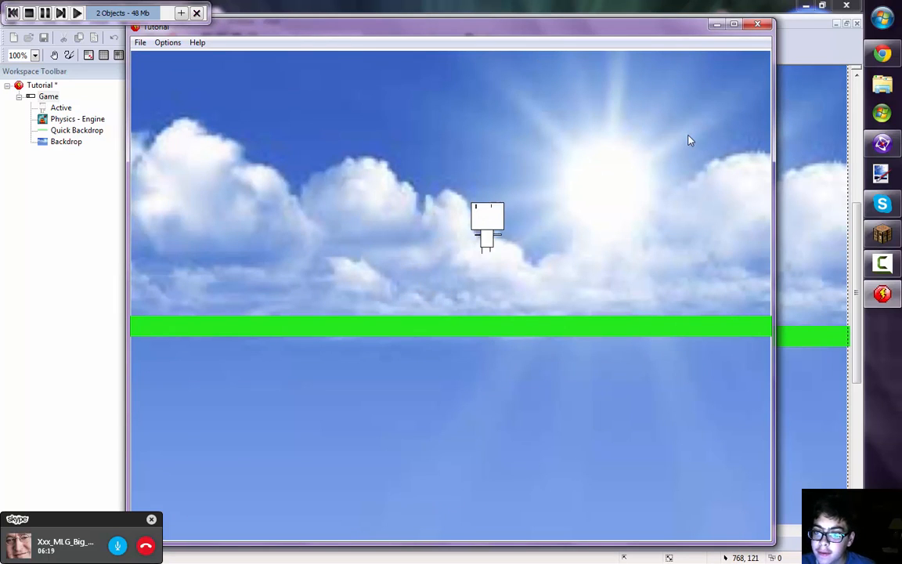
key(shift)
key(Right)
key(shift)
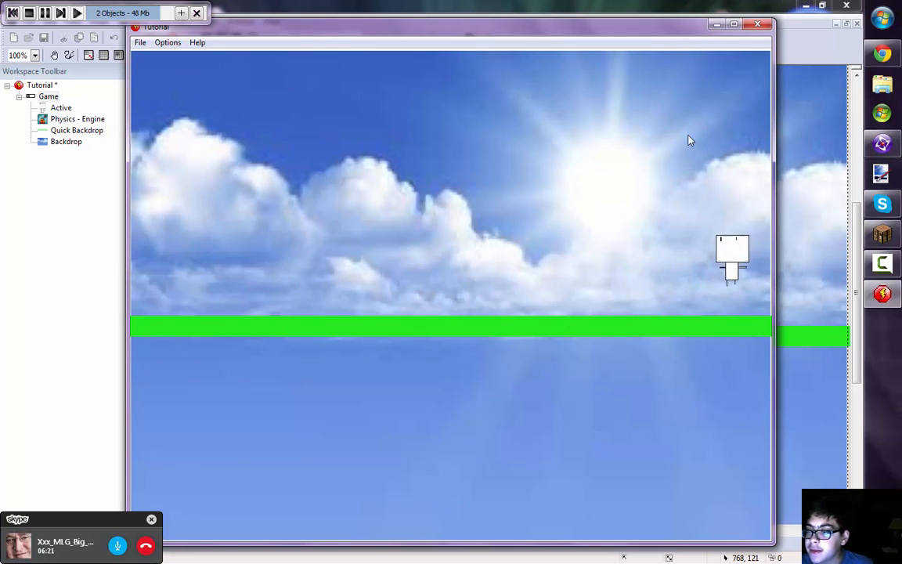
key(Right)
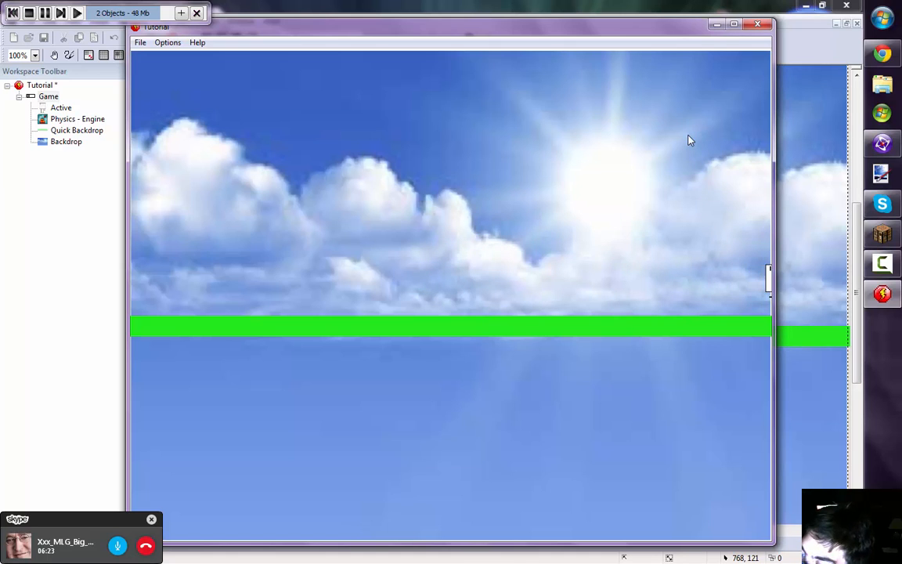
click(756, 25)
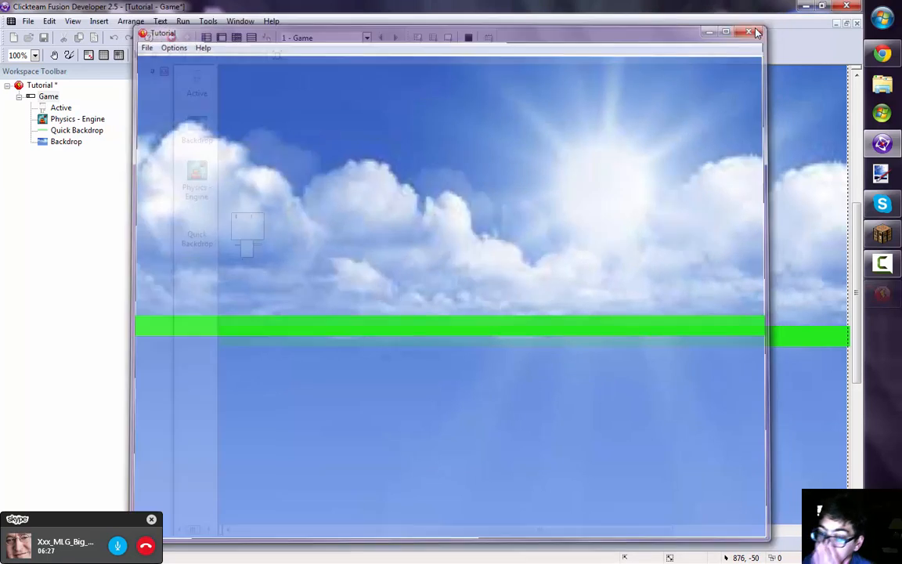
Insert a second Quick Backdrop object at the frame's left edge, near the player
drag(546, 532, 443, 552)
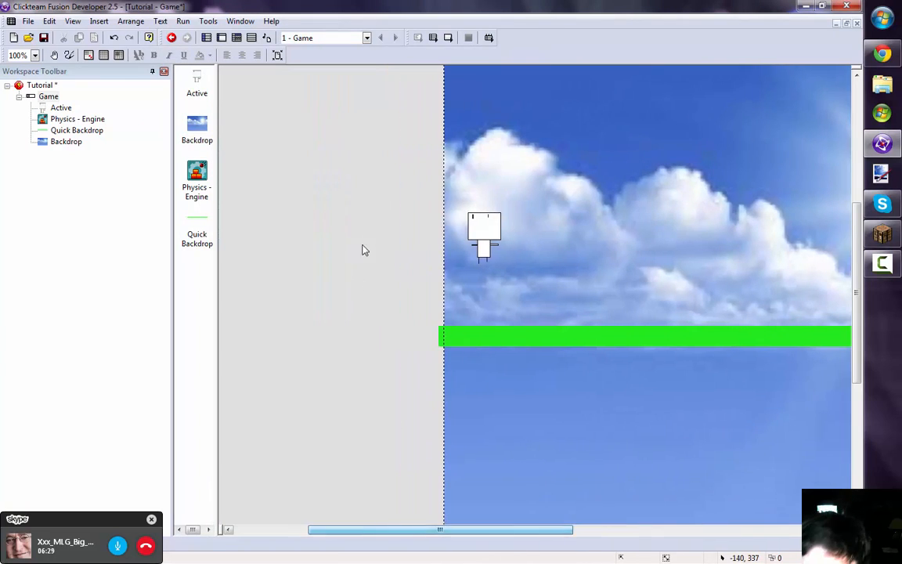
double_click(370, 242)
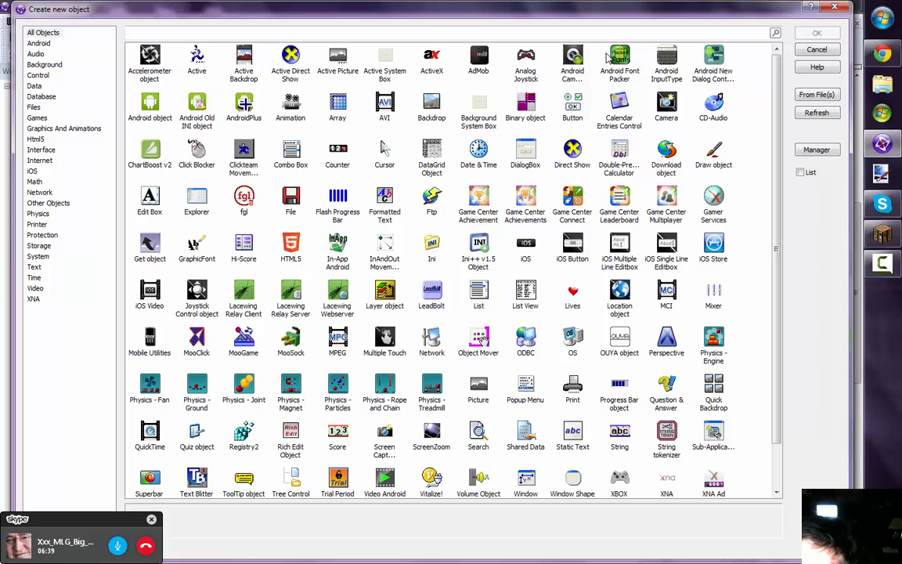
key(q)
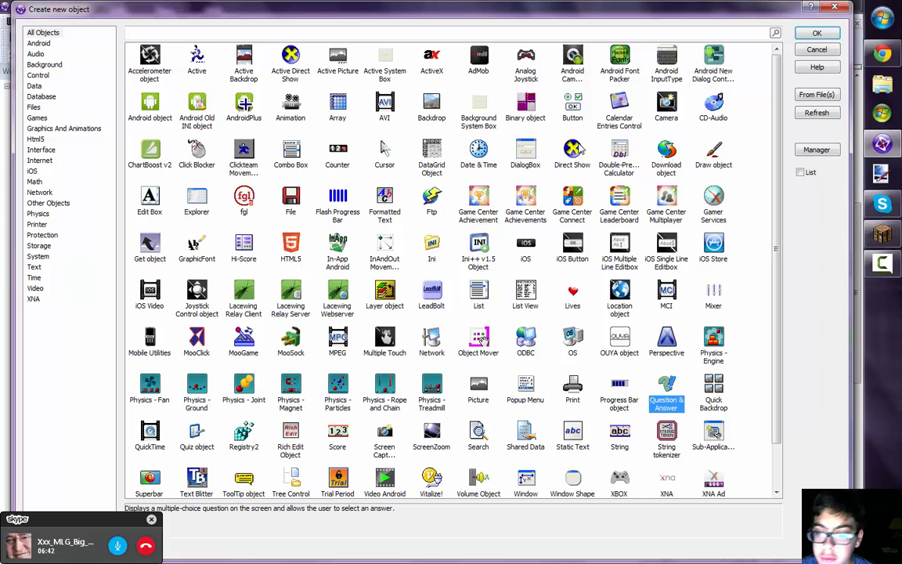
key(q)
key(q)
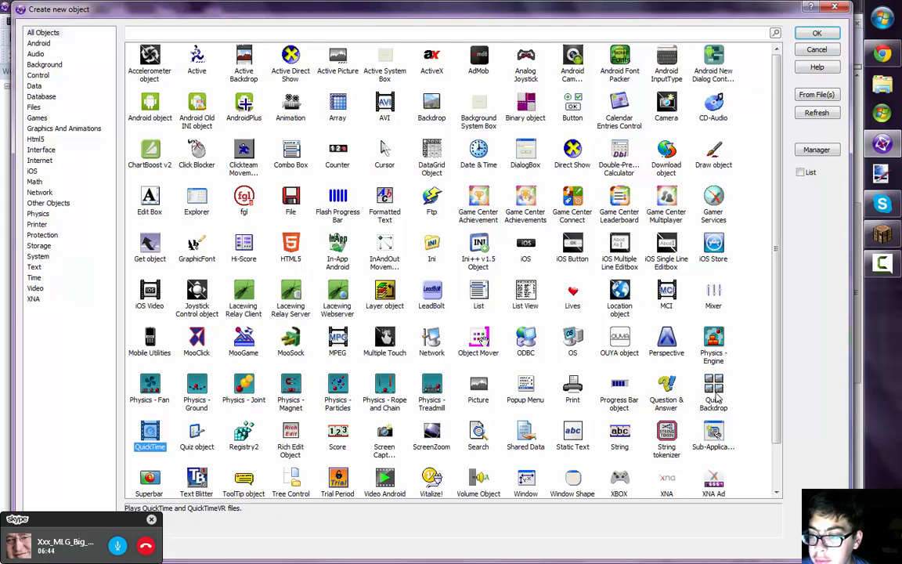
double_click(714, 395)
click(406, 245)
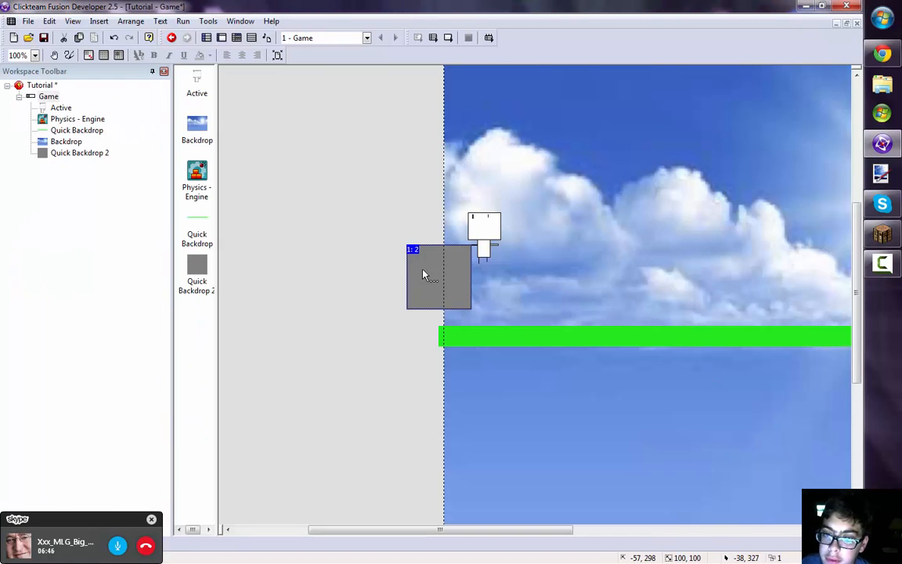
Reshape the grey Quick Backdrop into a thin wall about 18 × 441 along the frame's left edge, from its upper corner to the ground
drag(422, 274, 393, 174)
scroll(360, 233, up, 3)
drag(401, 370, 405, 293)
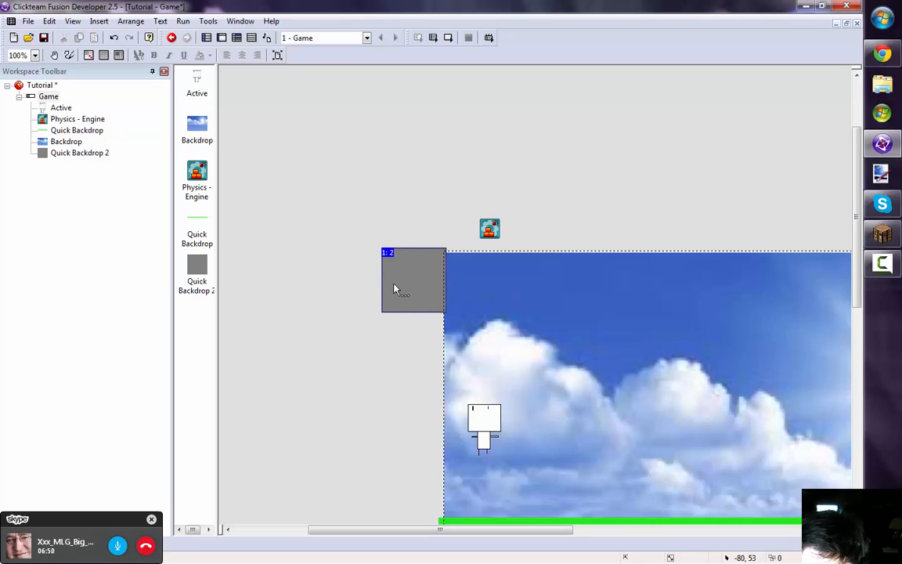
click(392, 287)
click(436, 283)
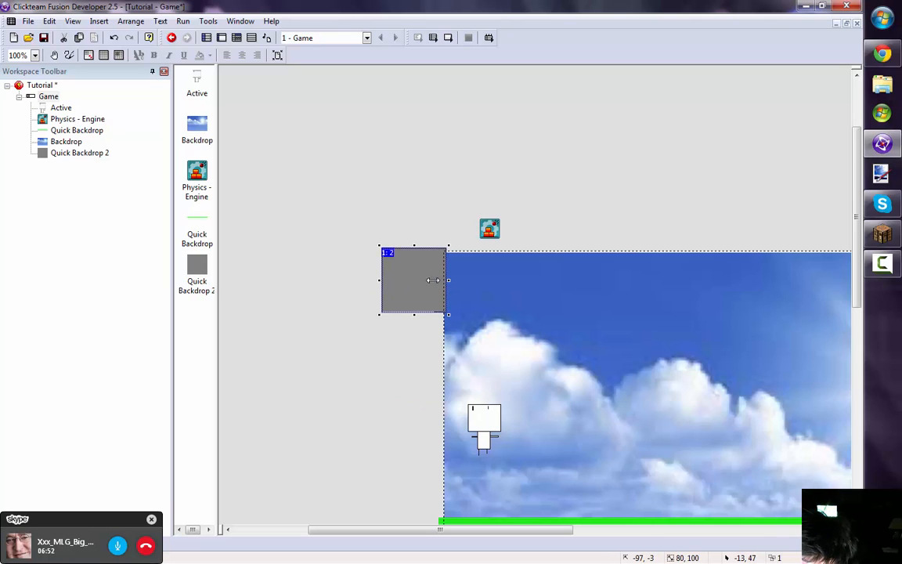
drag(400, 282, 437, 528)
scroll(366, 392, down, 3)
click(366, 392)
scroll(398, 386, up, 3)
scroll(398, 386, down, 3)
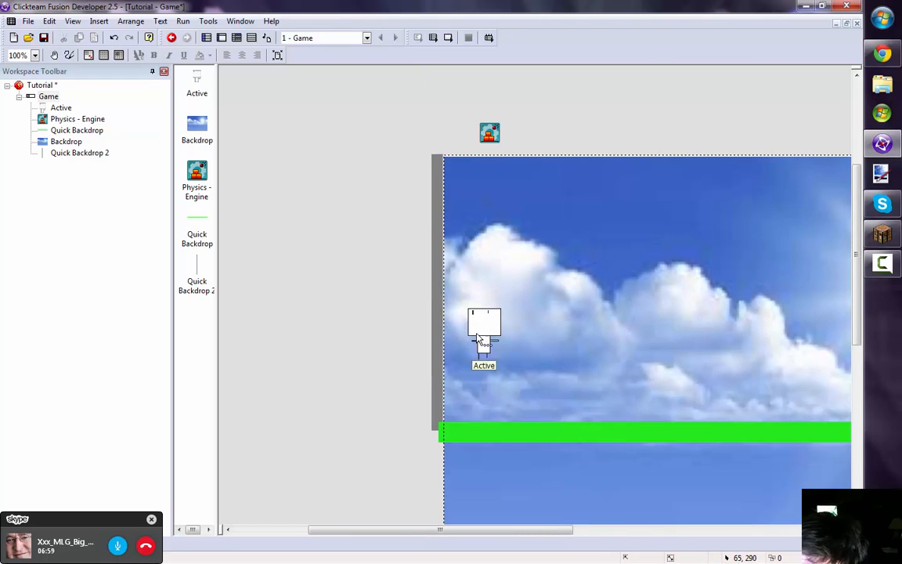
Set the obstacle type of the grey wall Quick Backdrop 2 to Obstacle
right_click(432, 321)
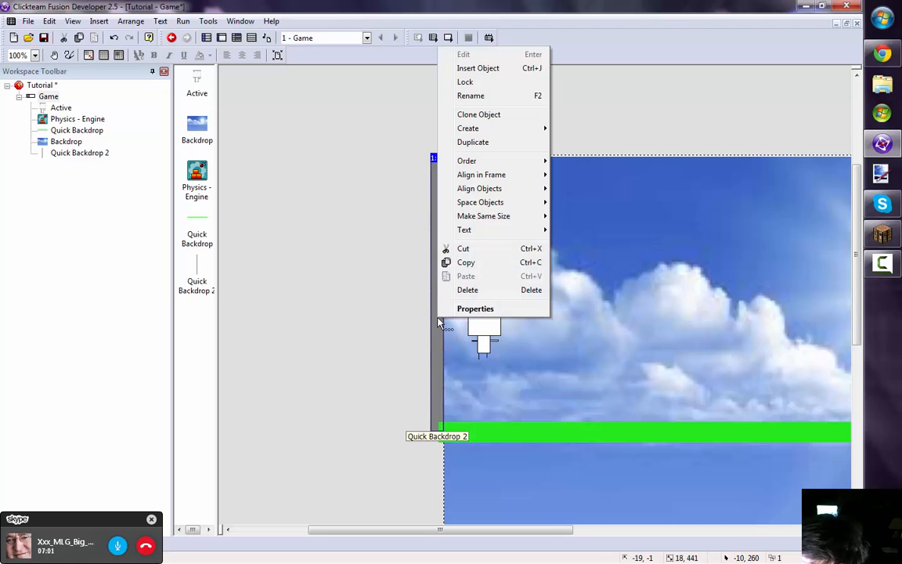
click(453, 313)
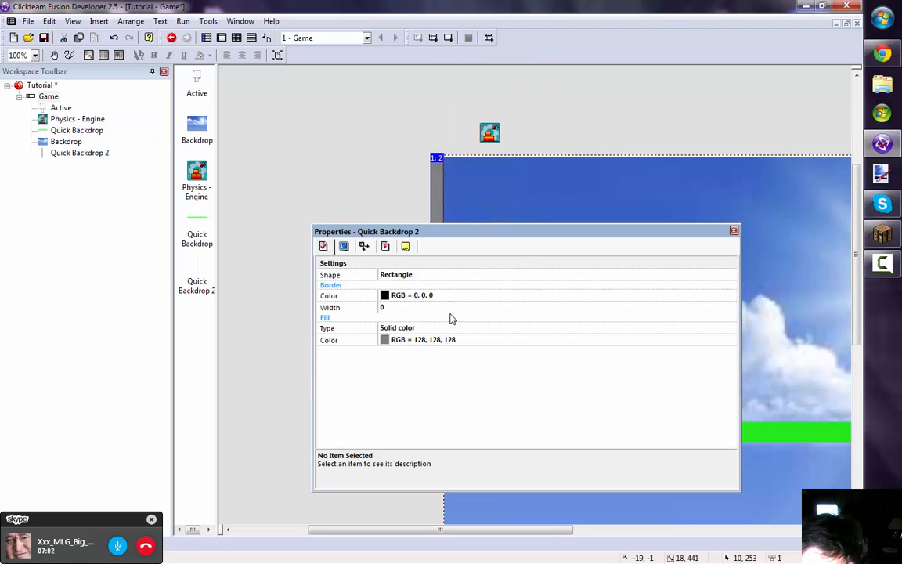
click(385, 246)
click(392, 286)
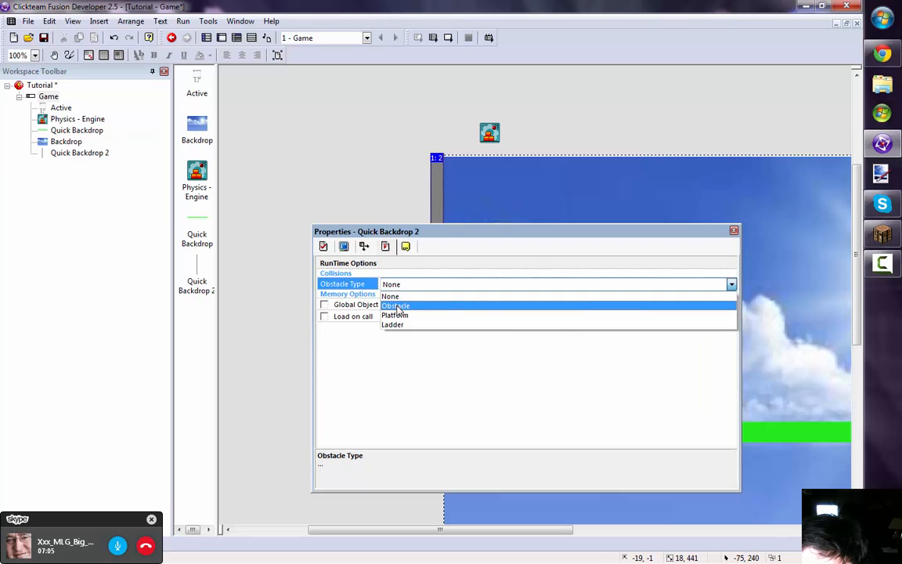
click(388, 305)
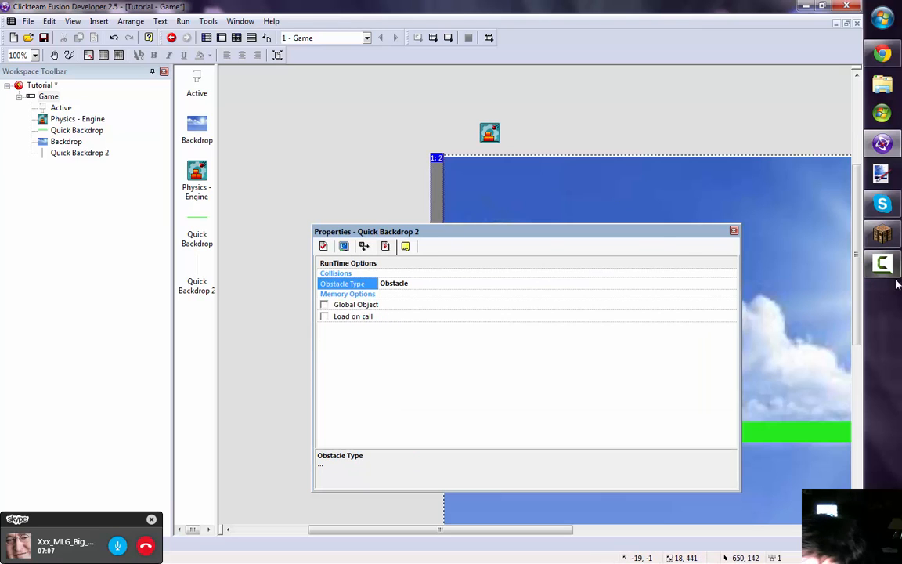
click(733, 231)
Clone the grey wall and move the copy to the frame's right edge at about 1026, 0
right_click(437, 296)
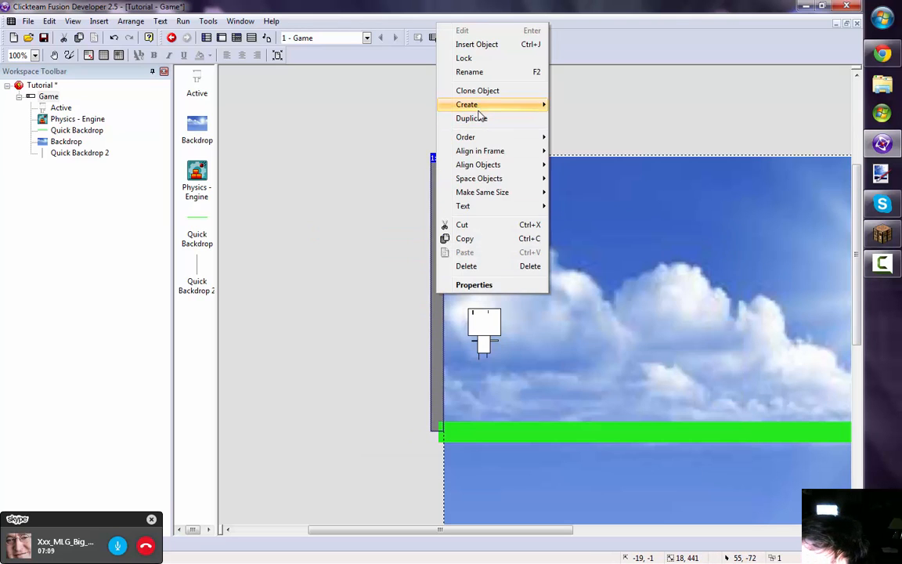
click(504, 91)
click(495, 266)
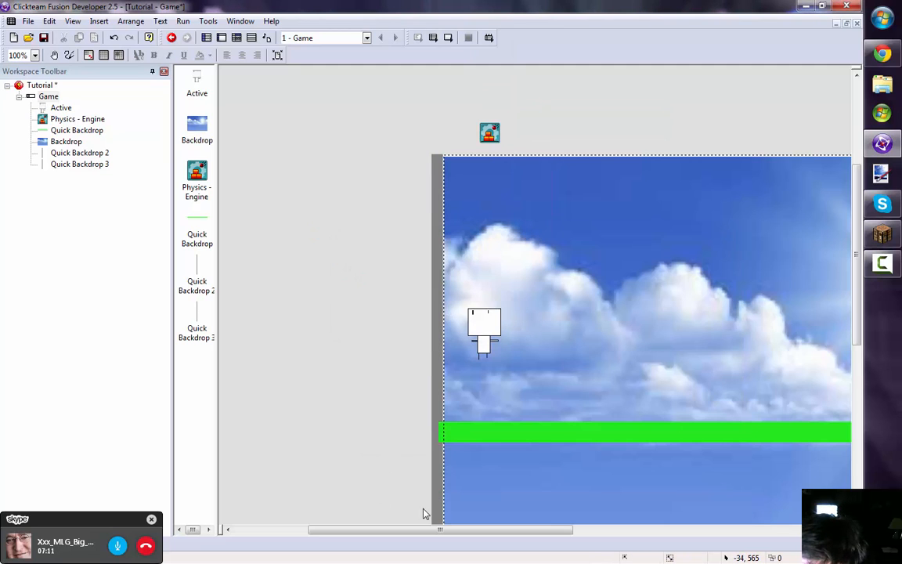
drag(435, 482, 767, 333)
drag(484, 531, 610, 531)
drag(480, 501, 803, 379)
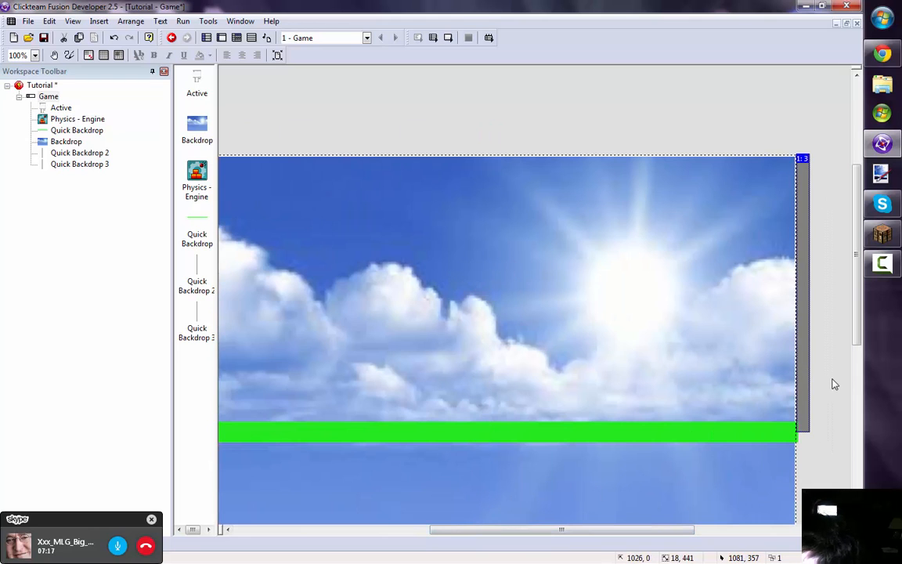
Run the frame and test the player walking and jumping against the wall at the right edge
click(449, 39)
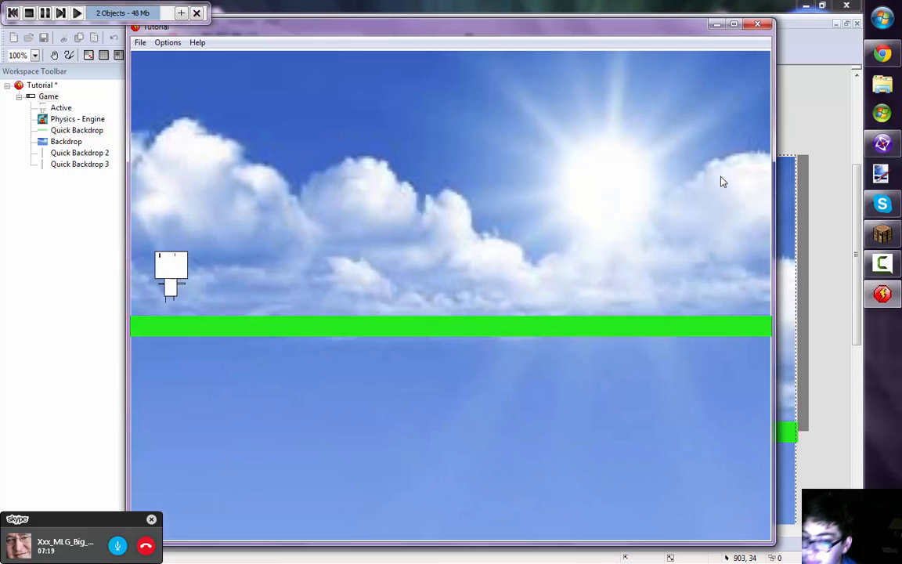
key(Right)
key(shift)
key(shift)
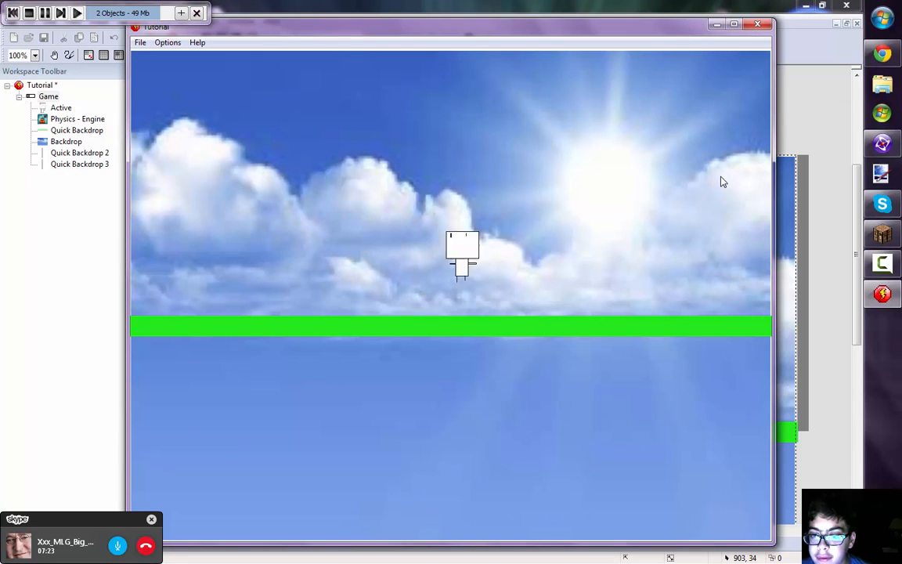
key(shift)
key(shift)
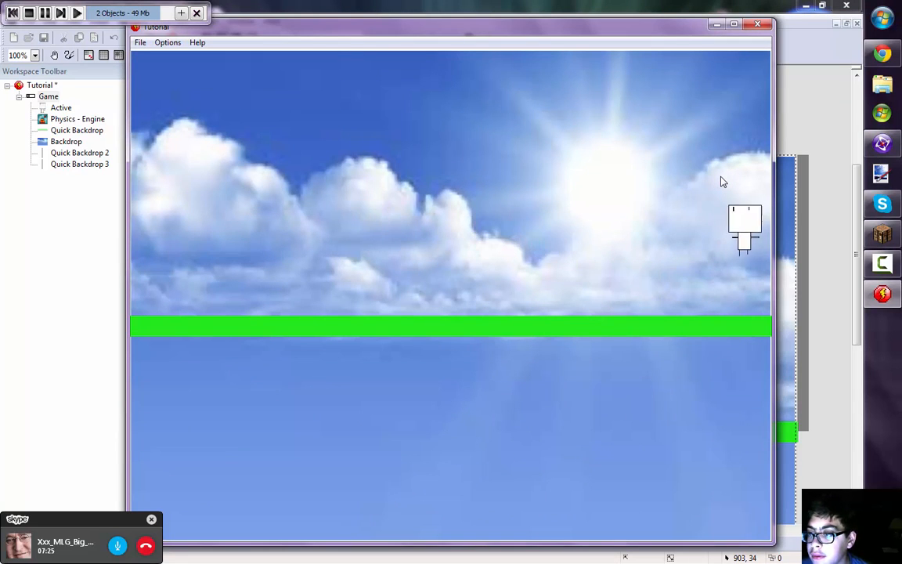
key(Left)
key(Right)
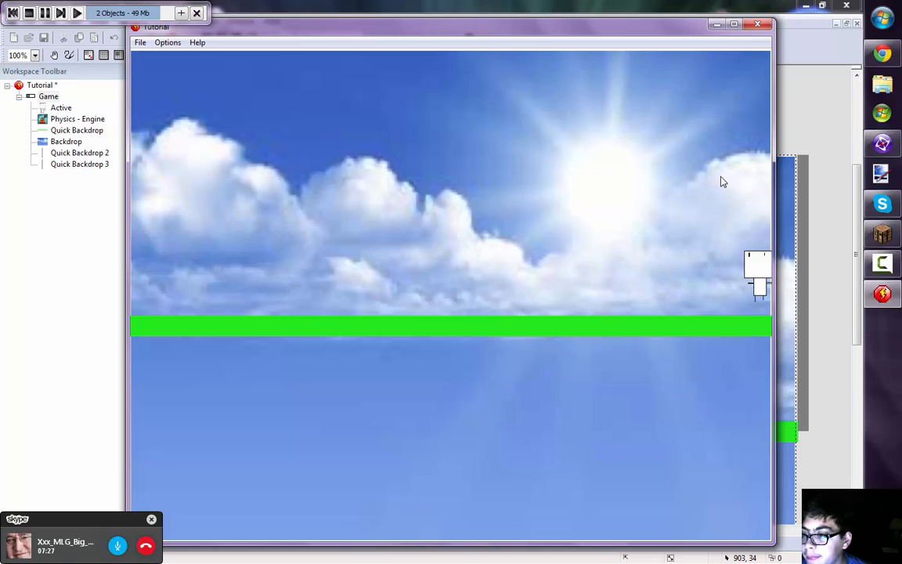
key(shift)
click(757, 25)
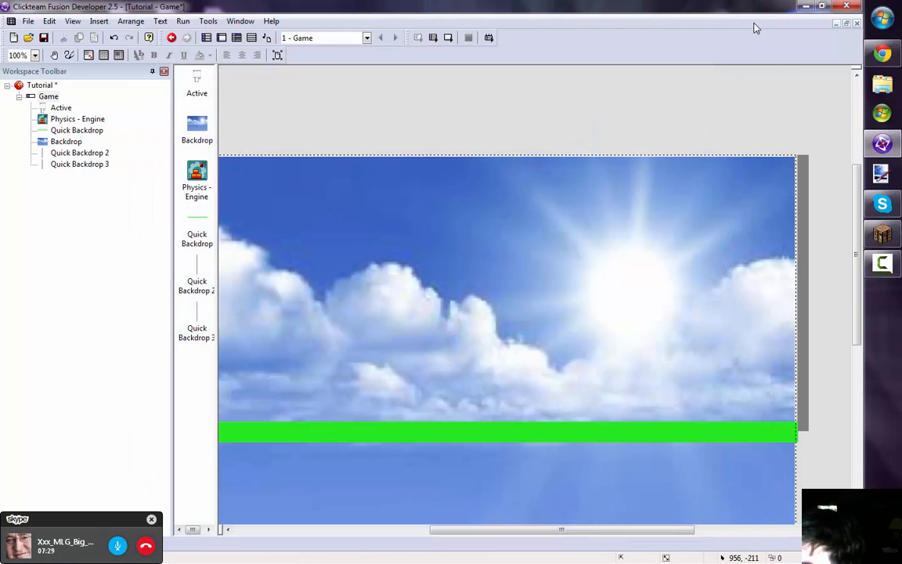
Delete the cloned grey wall at the frame's right edge
click(802, 238)
right_click(803, 238)
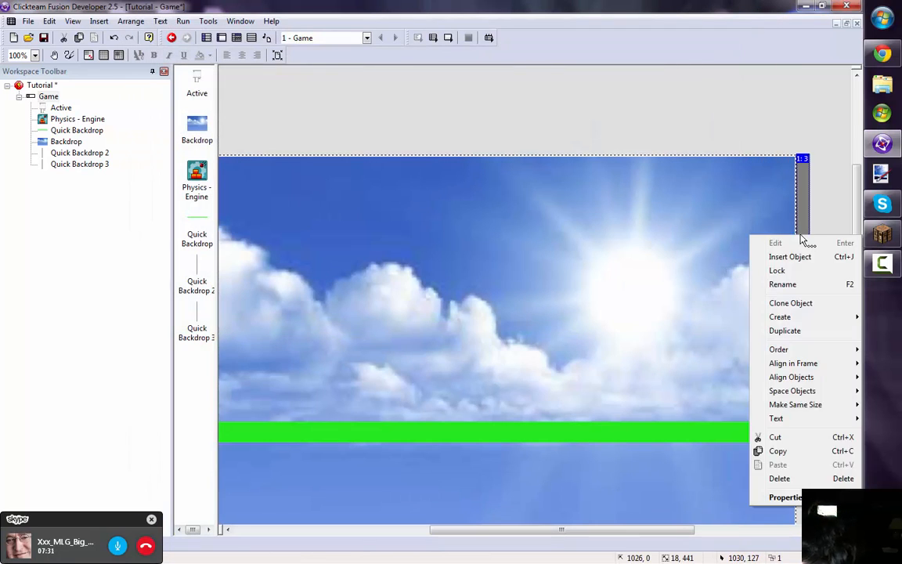
click(773, 477)
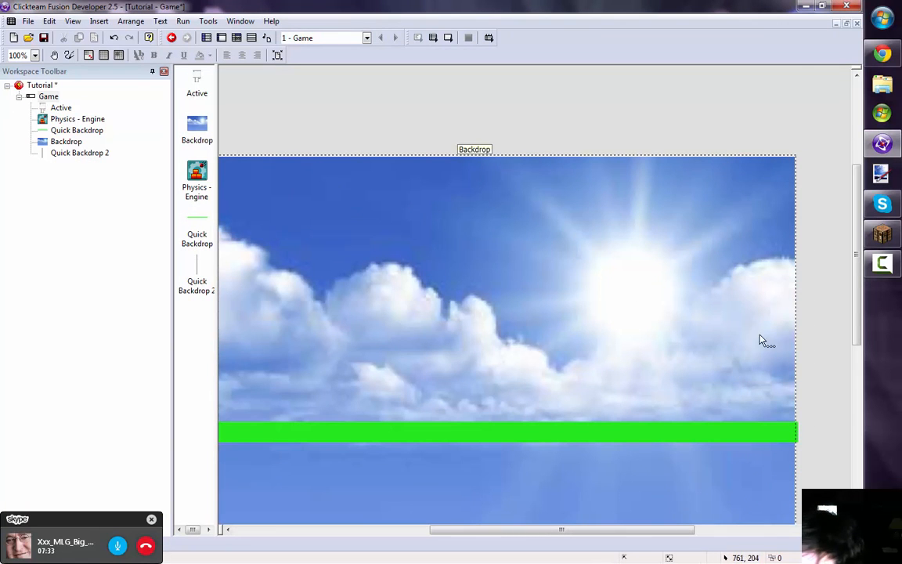
Set the width of the Game frame to 1600 in its size properties
scroll(761, 339, down, 3)
mouse_move(651, 530)
mouse_down()
mouse_move(683, 535)
mouse_move(741, 514)
mouse_move(457, 529)
mouse_move(710, 540)
mouse_move(599, 529)
mouse_move(662, 528)
mouse_up()
right_click(52, 99)
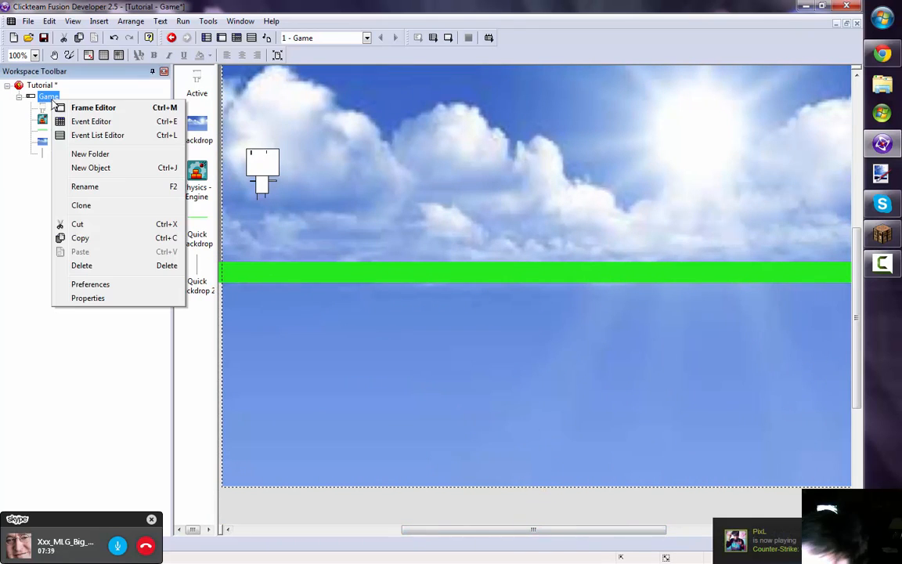
click(133, 298)
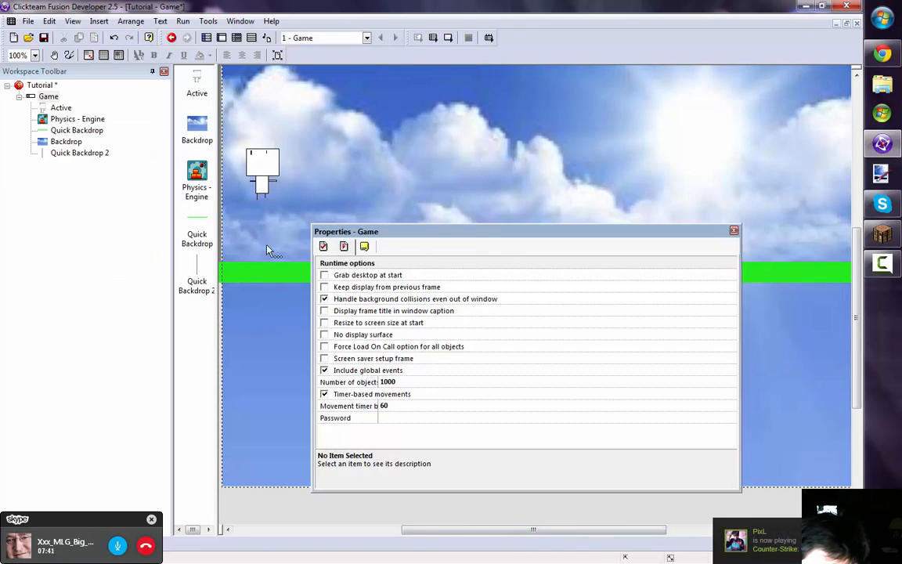
click(322, 247)
click(395, 276)
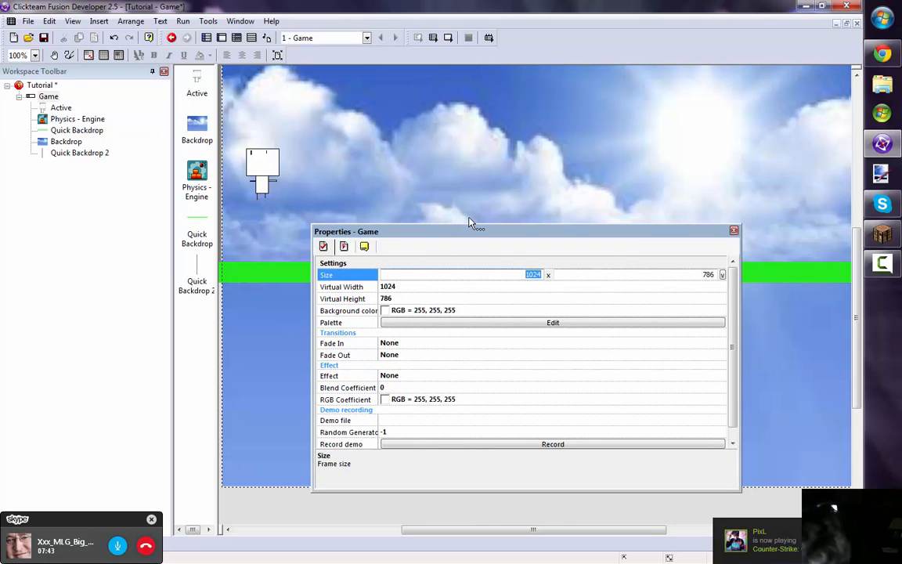
text(1600)
key(Return)
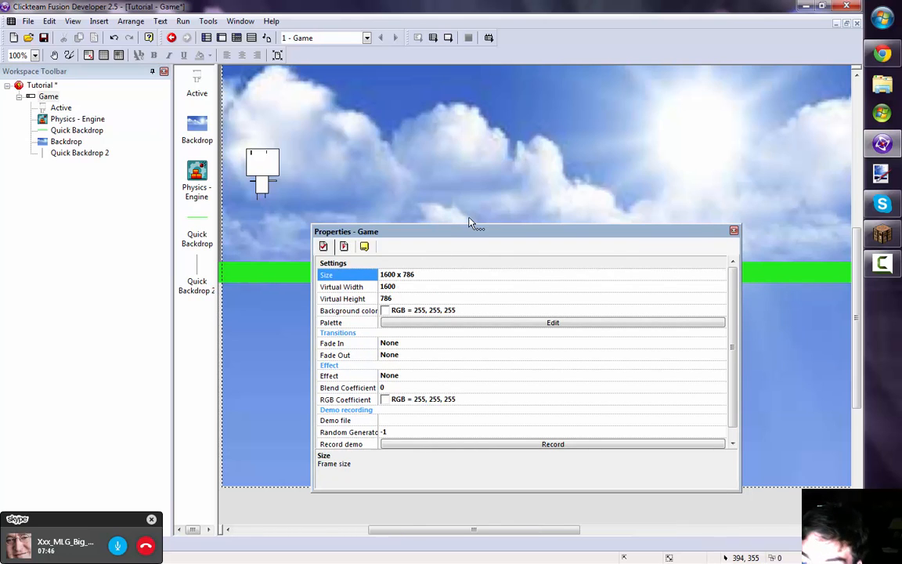
click(733, 231)
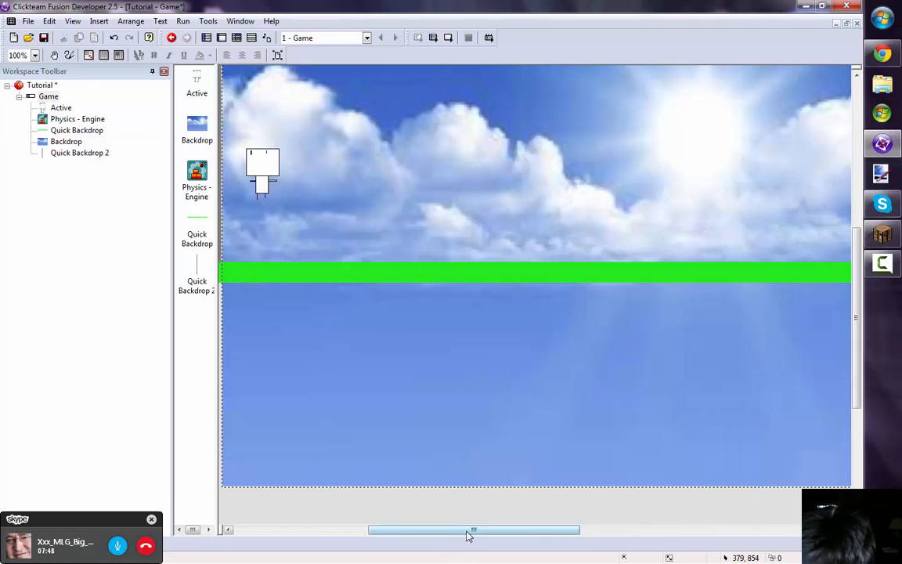
Stretch the sky backdrop horizontally so it reaches the right edge of the widened frame
drag(469, 530, 576, 557)
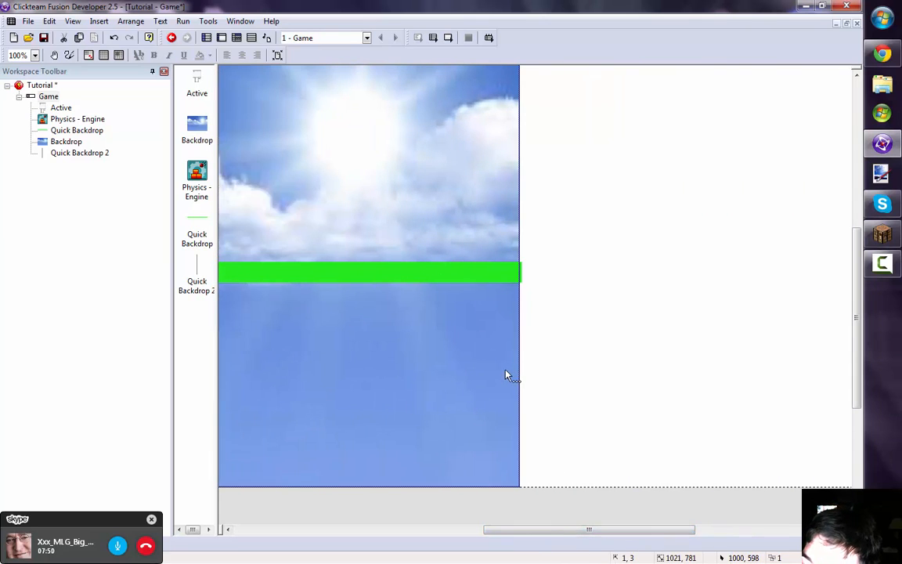
drag(521, 241, 839, 251)
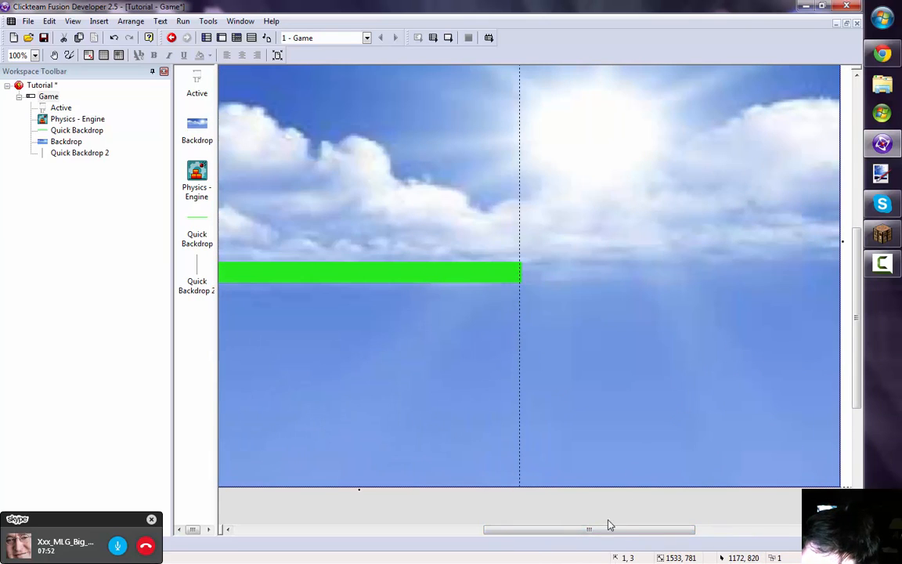
drag(610, 525, 678, 529)
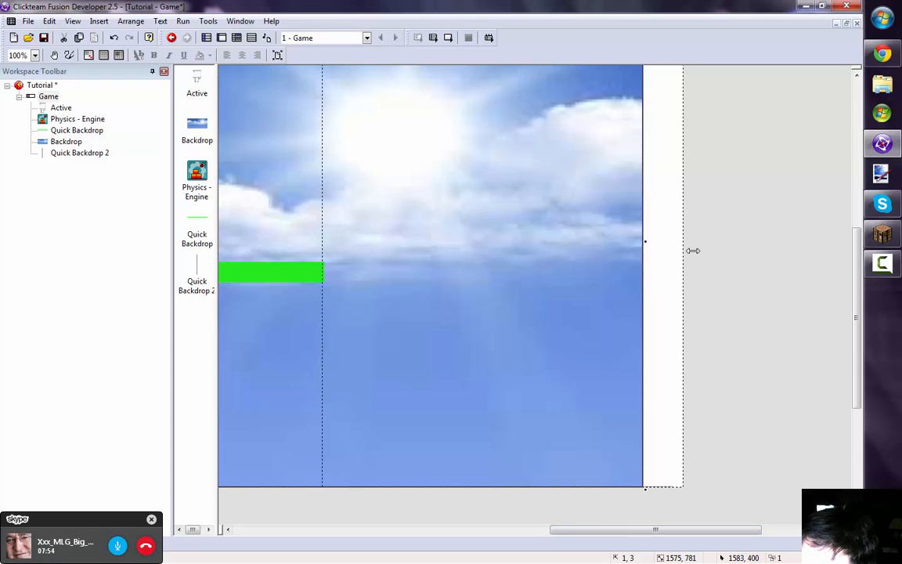
drag(693, 250, 683, 251)
Stretch the green ground Quick Backdrop past the frame's right edge, making it about 1698 wide
drag(641, 530, 595, 527)
click(453, 270)
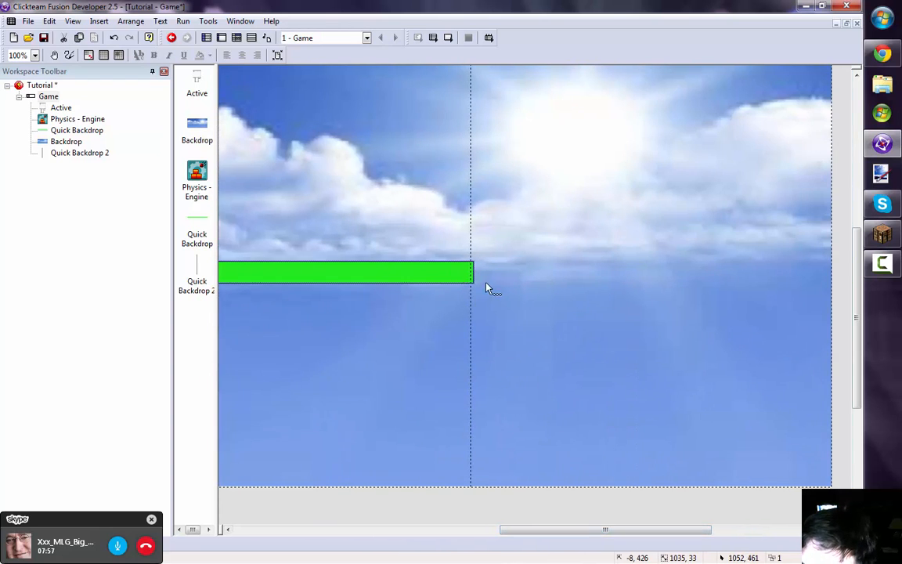
drag(719, 335, 787, 389)
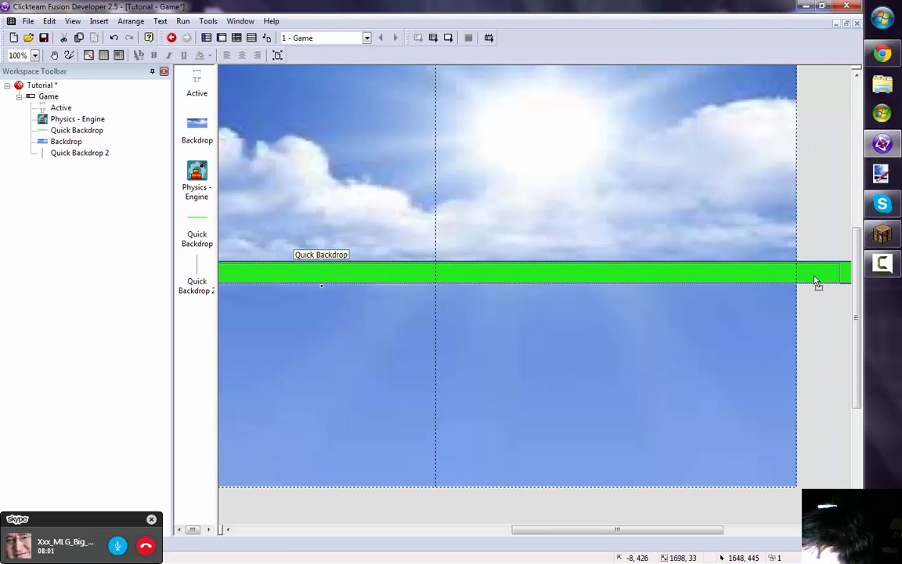
click(777, 506)
drag(583, 533, 659, 532)
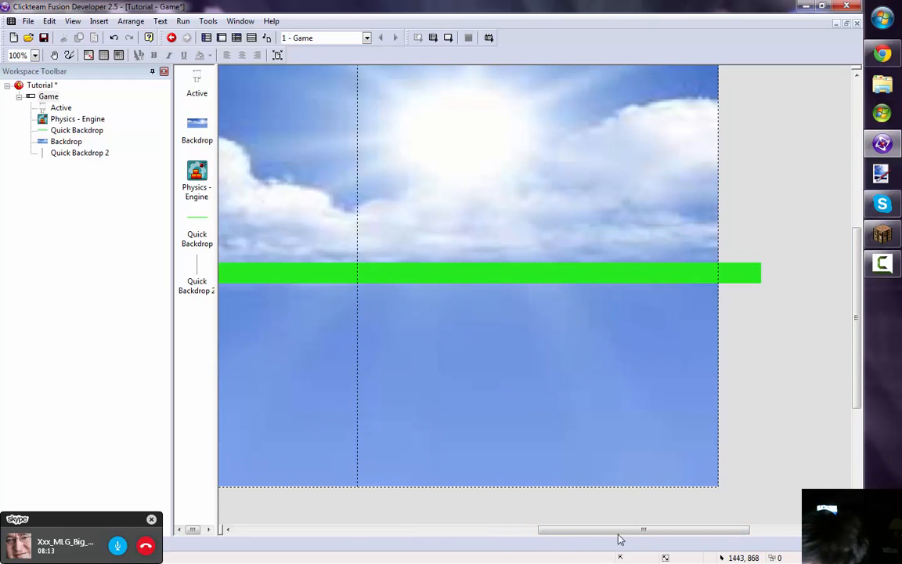
drag(618, 532, 476, 529)
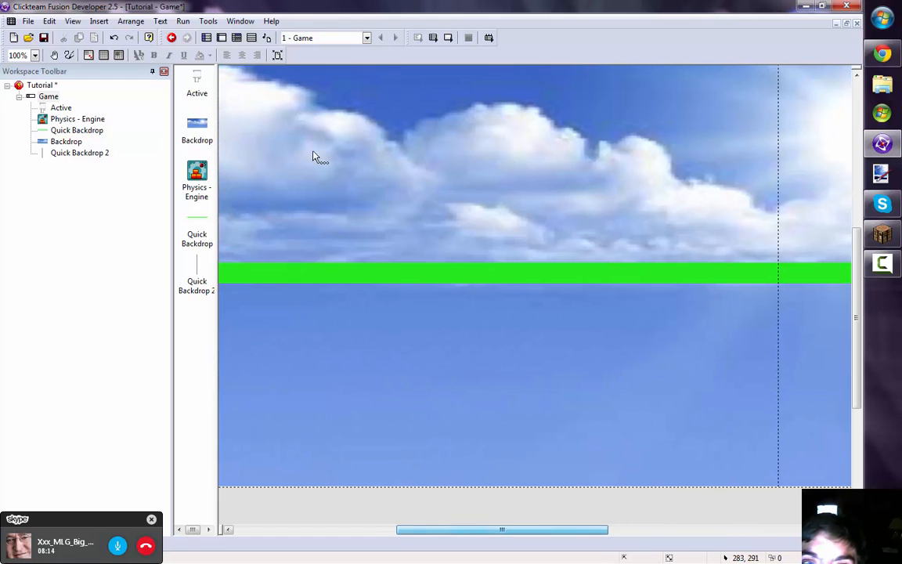
Add an Always event to the Game frame's events
click(237, 37)
double_click(235, 114)
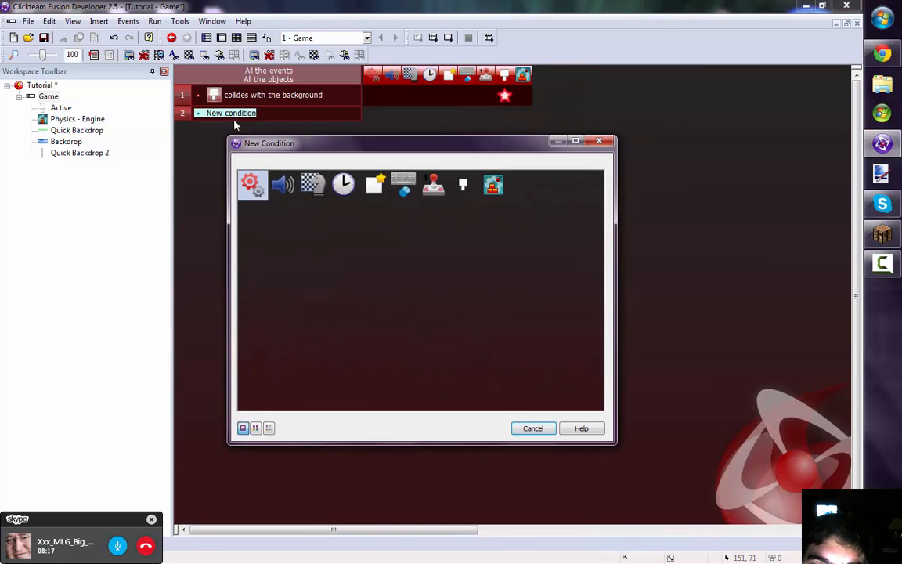
click(248, 195)
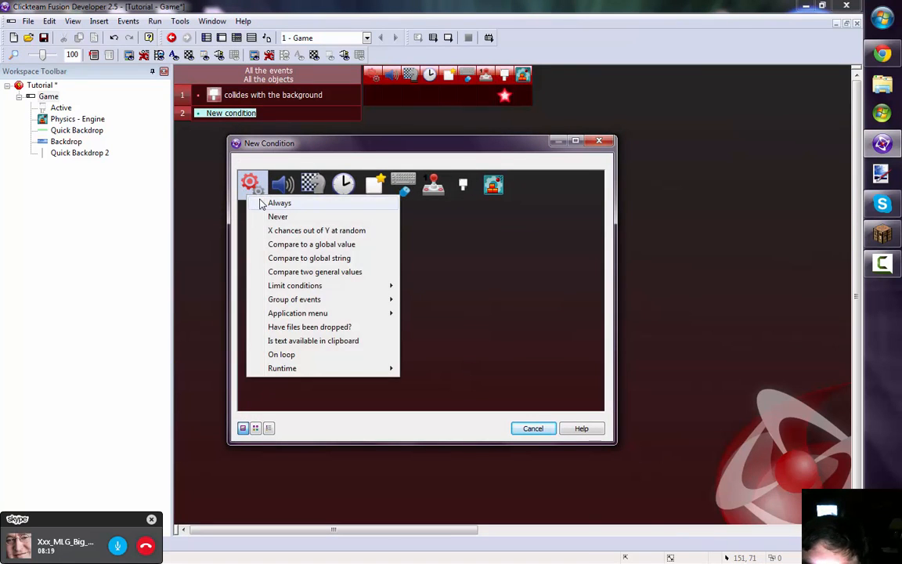
click(261, 203)
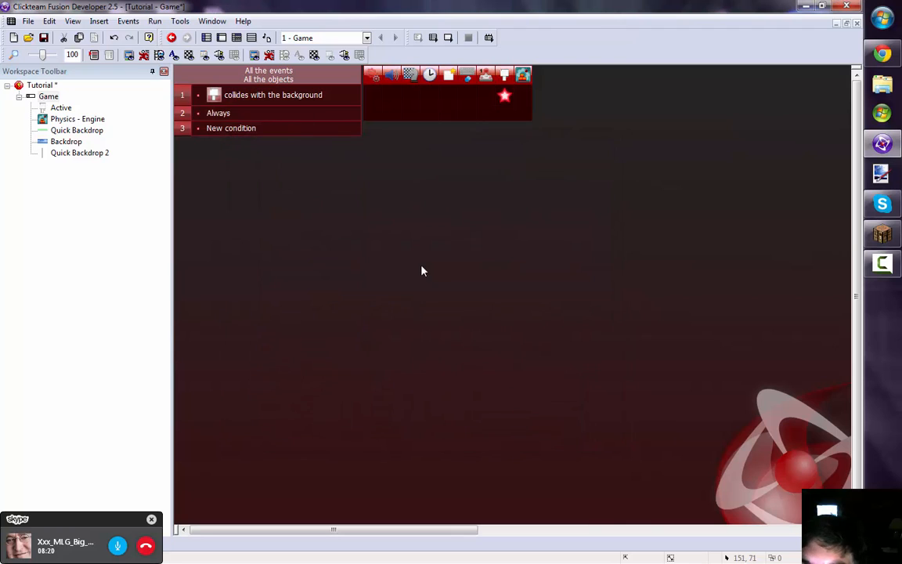
Add a storyboard action to the Always event that centers the window position in the frame relative to the player
click(413, 114)
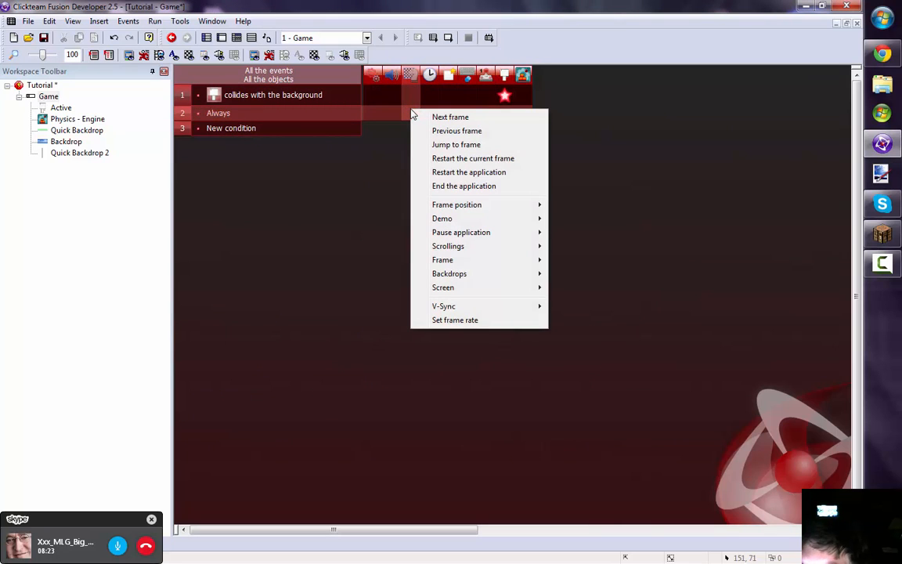
mouse_move(492, 248)
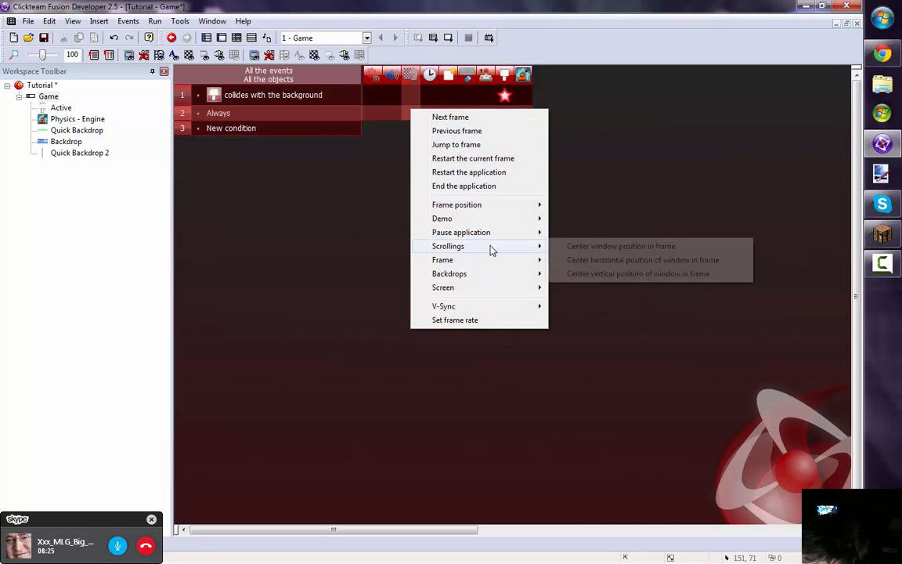
click(581, 247)
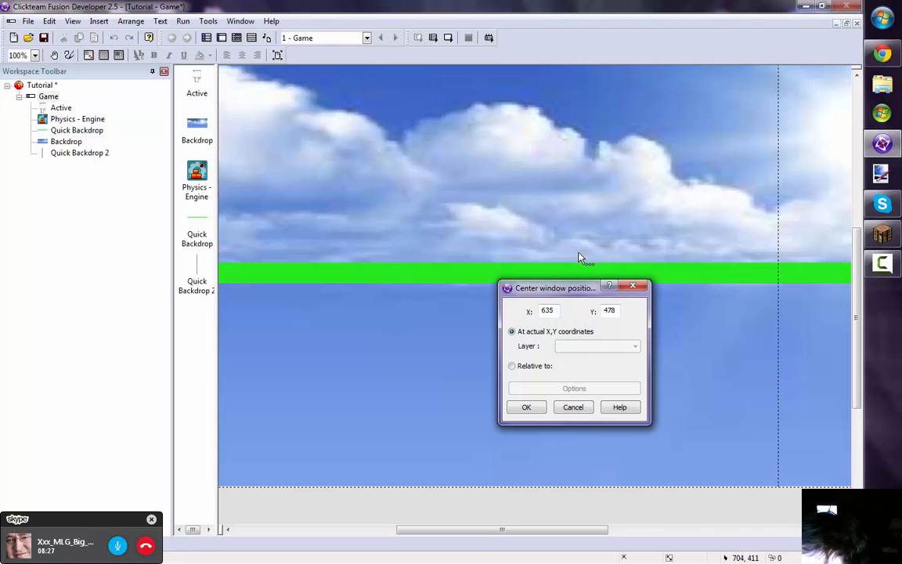
drag(511, 529, 440, 470)
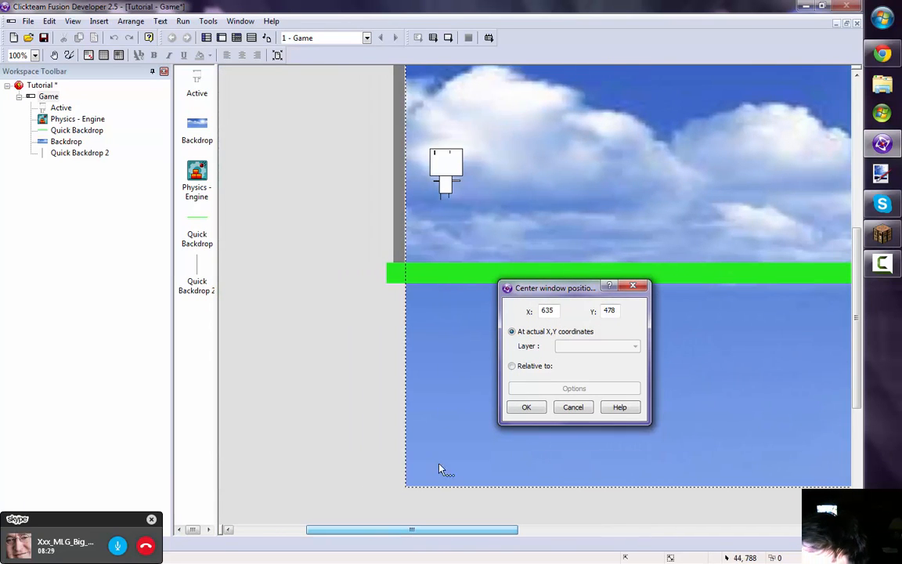
click(443, 188)
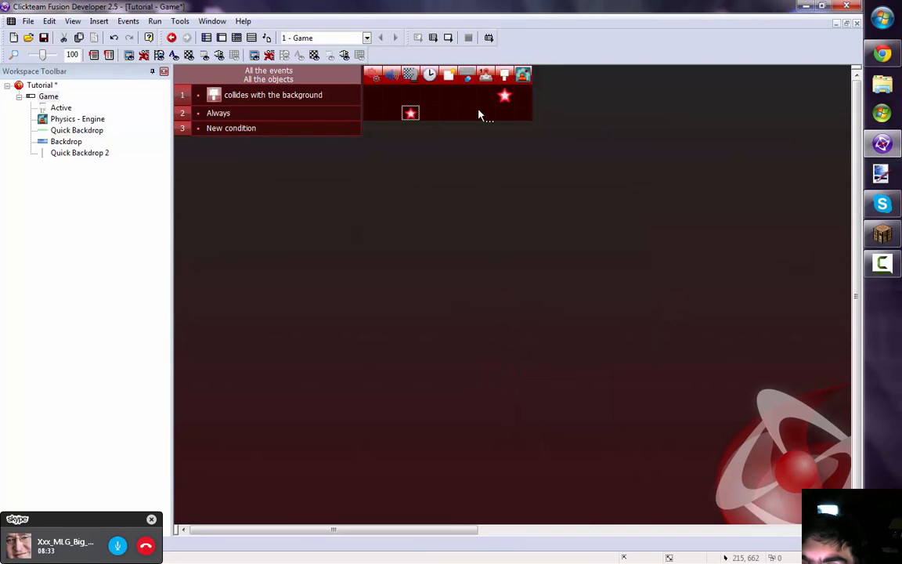
Run the frame and test that the view scrolls while the player walks and jumps to the right, and close the game
key(Right)
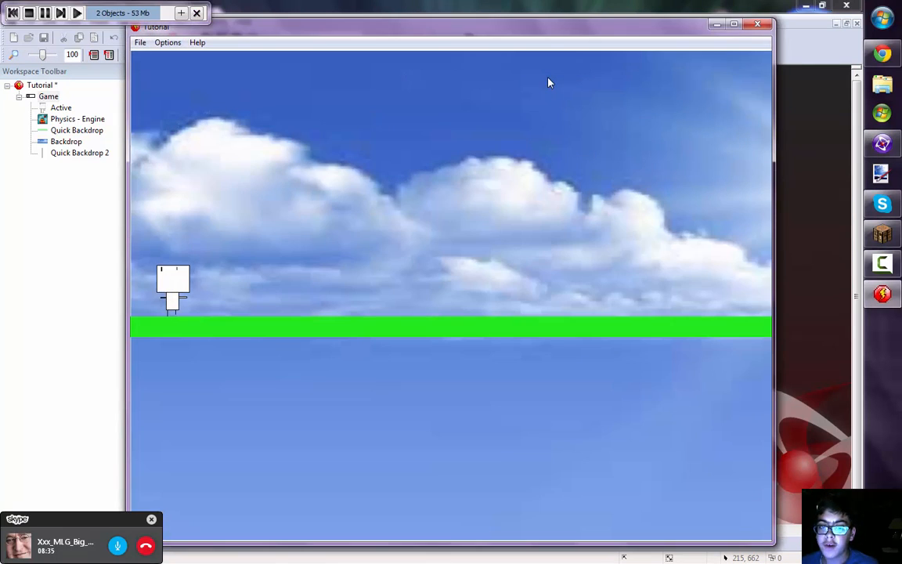
key(shift)
key(Right)
key(shift)
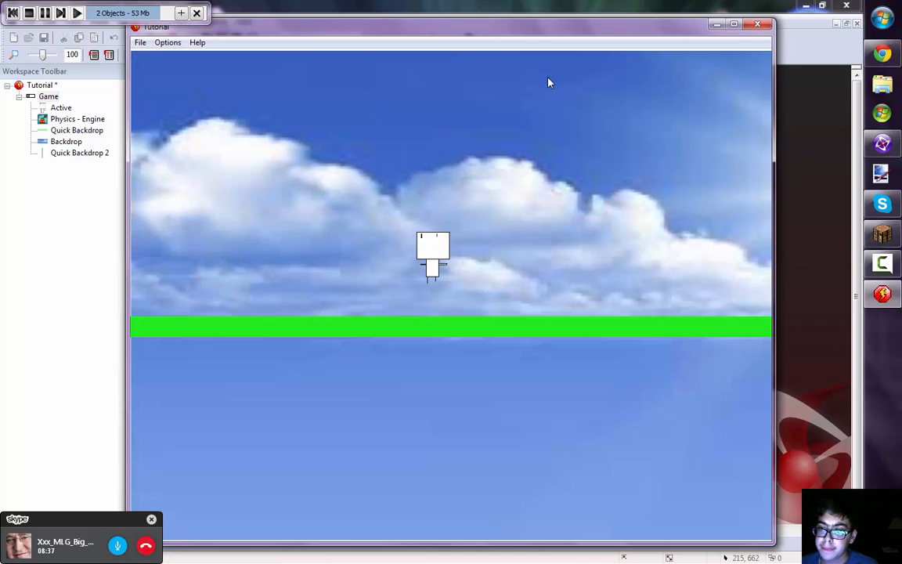
key(Right)
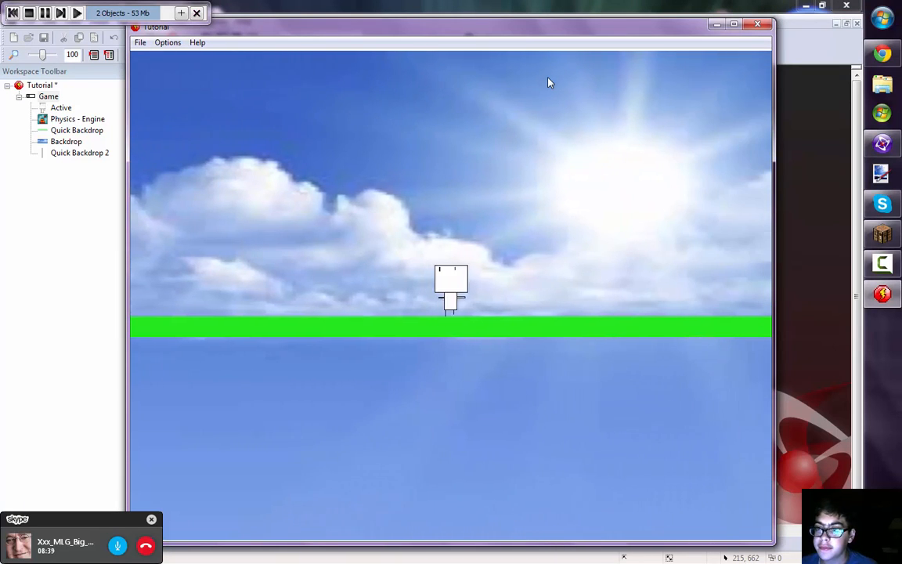
key(shift)
key(Right)
key(shift)
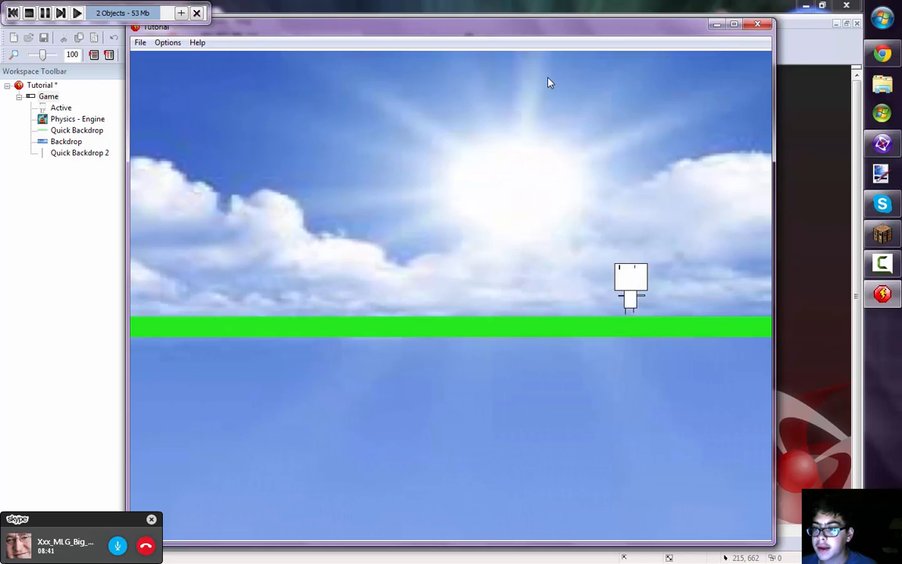
key(shift)
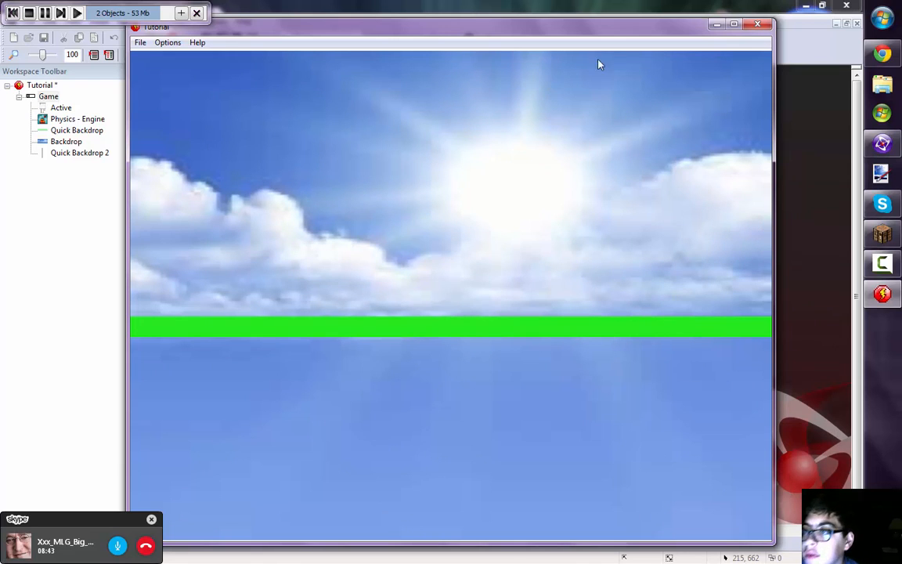
click(756, 24)
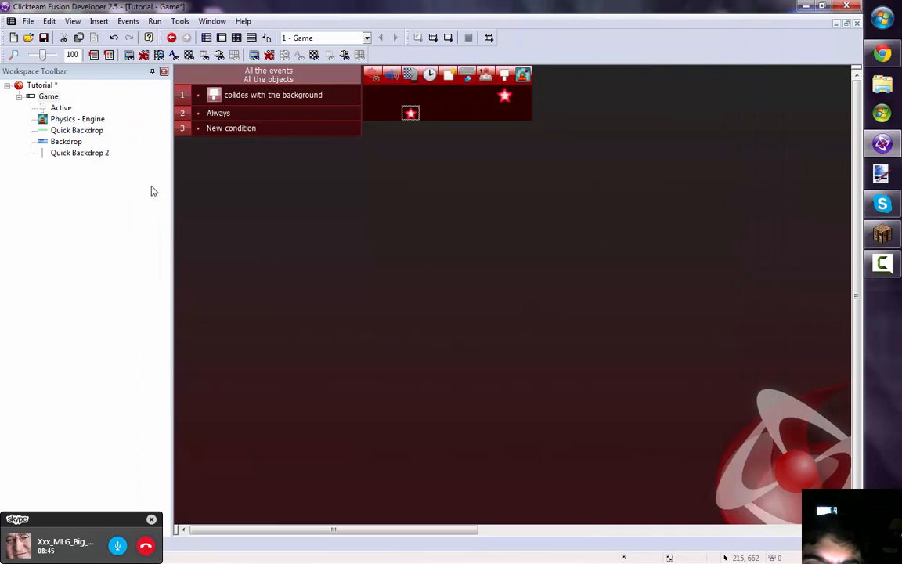
Insert a Lives object in the Game frame and place it in the frame's top-left corner at 3, 5
double_click(49, 95)
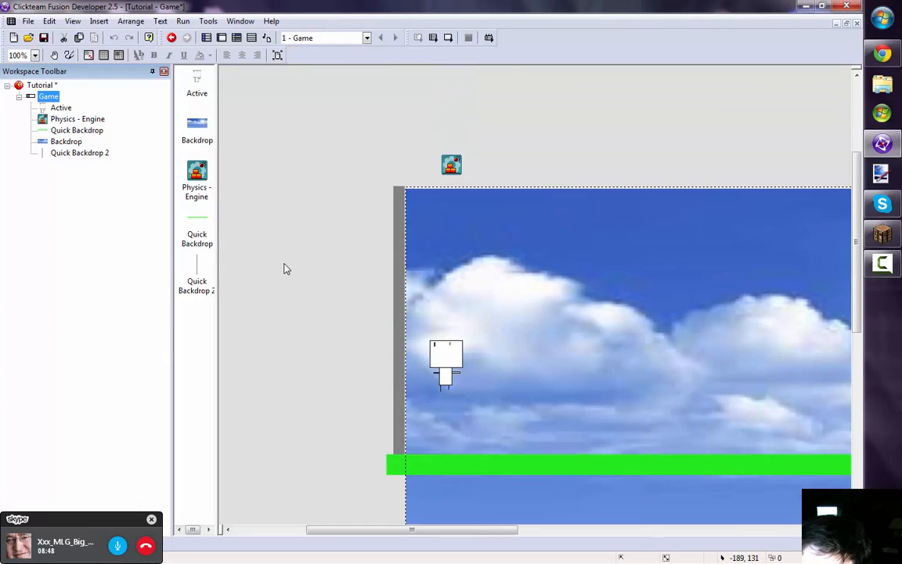
double_click(284, 268)
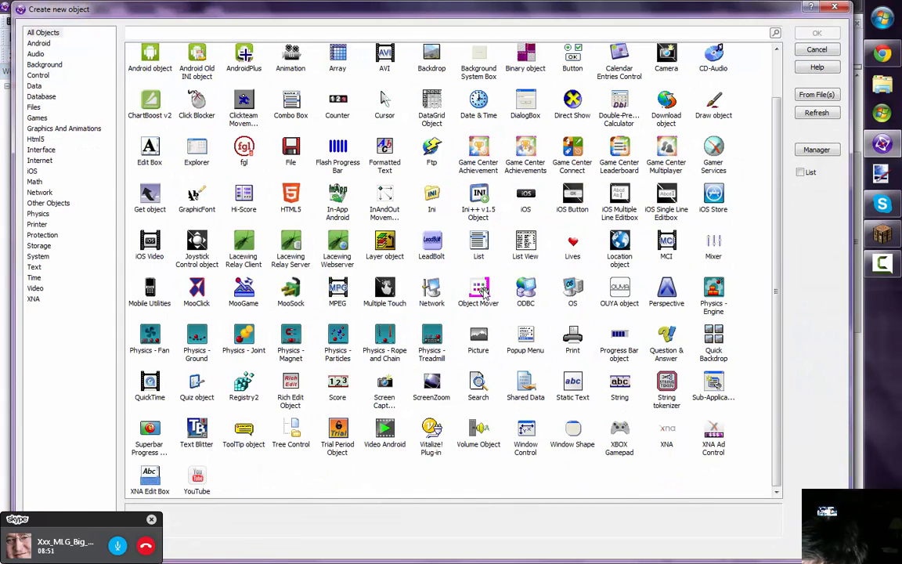
double_click(579, 247)
click(485, 258)
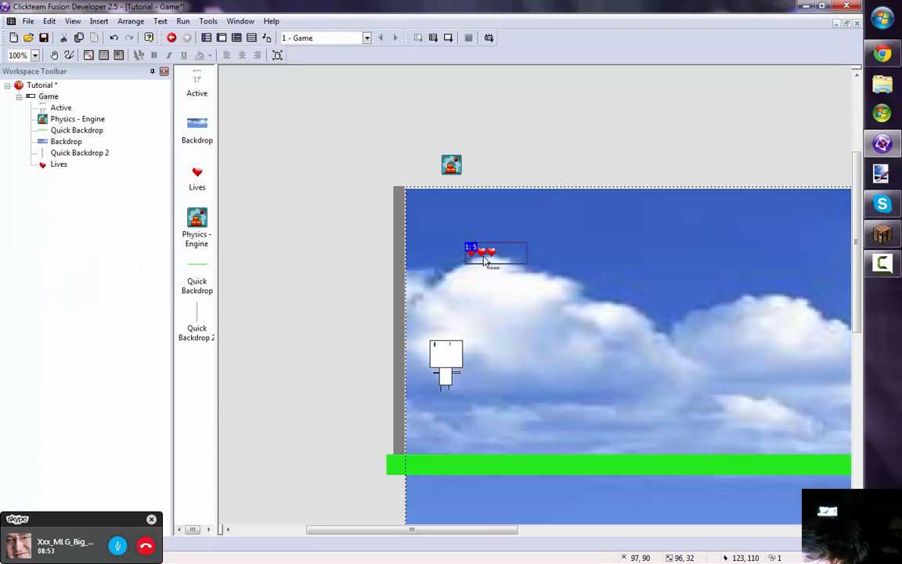
Replace the Lives object's heart image with a solid green rectangle covering the whole canvas
double_click(420, 200)
scroll(487, 288, up, 3)
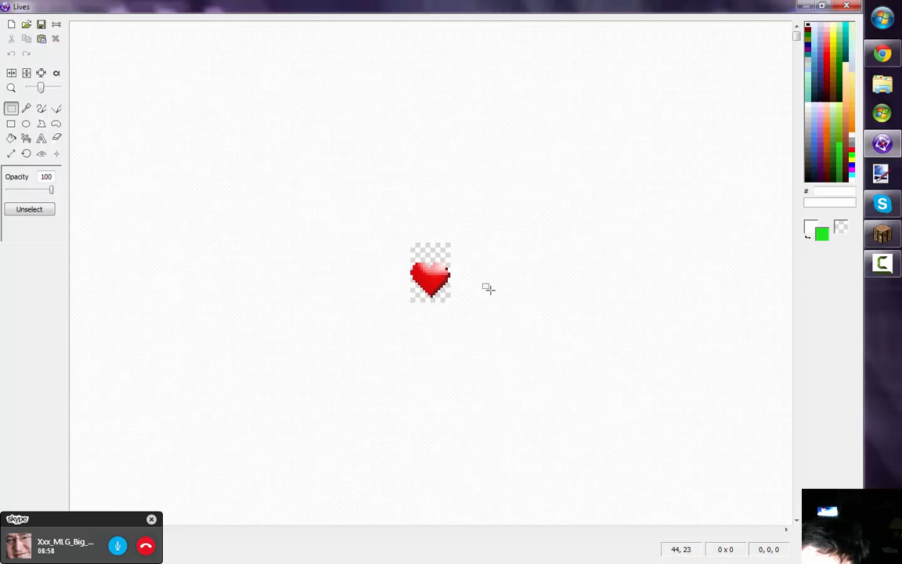
drag(247, 110, 628, 539)
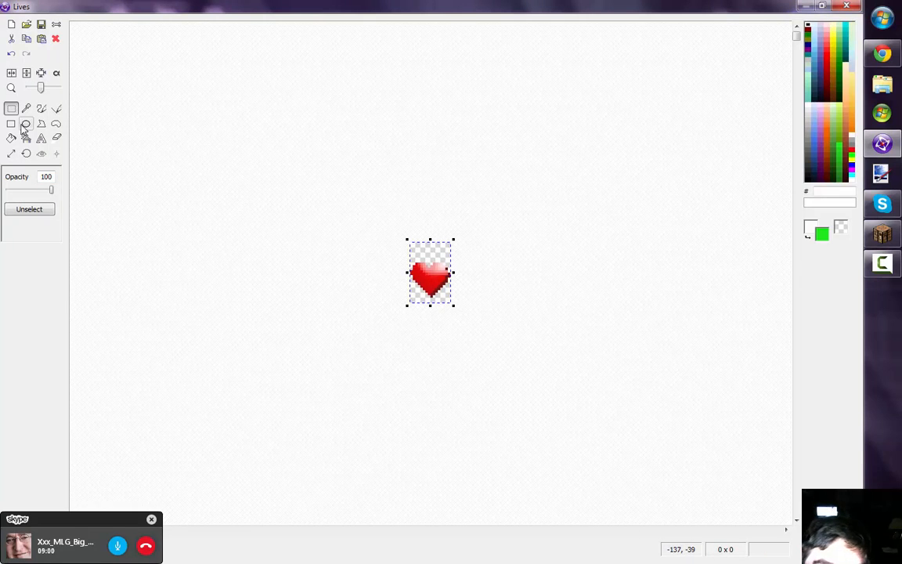
click(11, 123)
drag(155, 103, 708, 559)
click(828, 520)
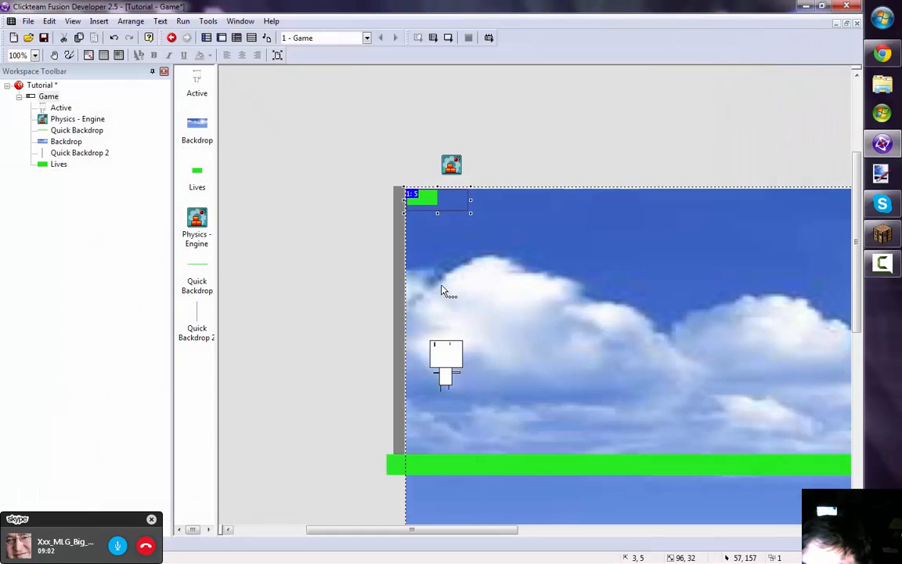
click(348, 169)
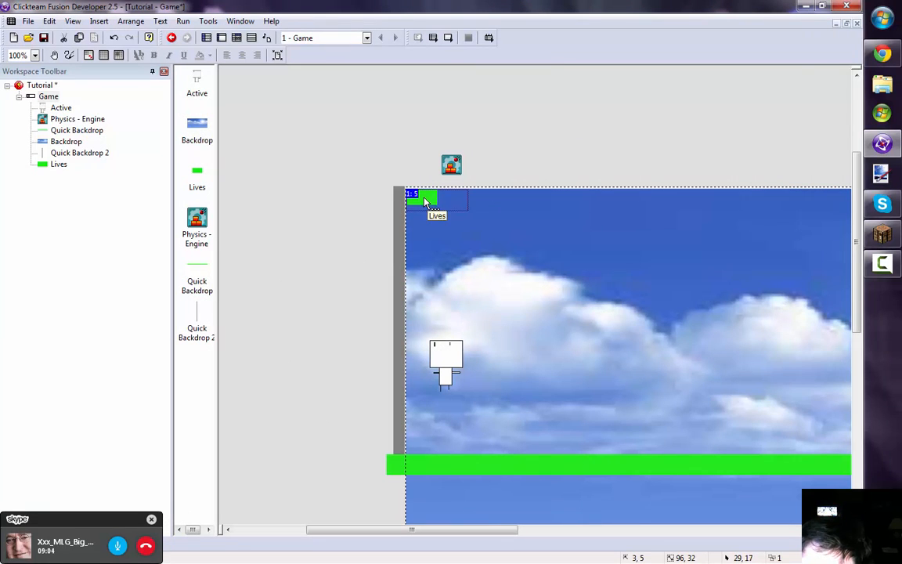
key(ctrl+e)
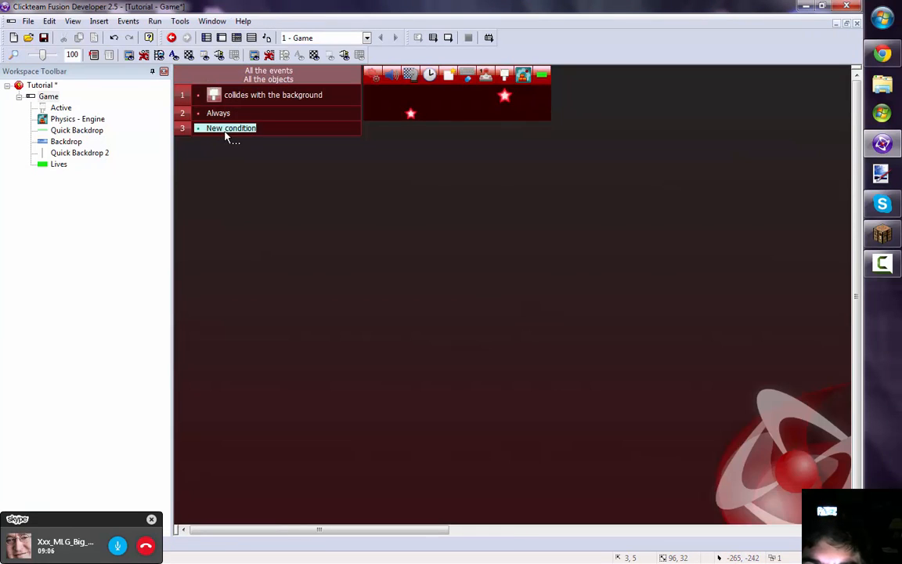
double_click(226, 129)
click(312, 184)
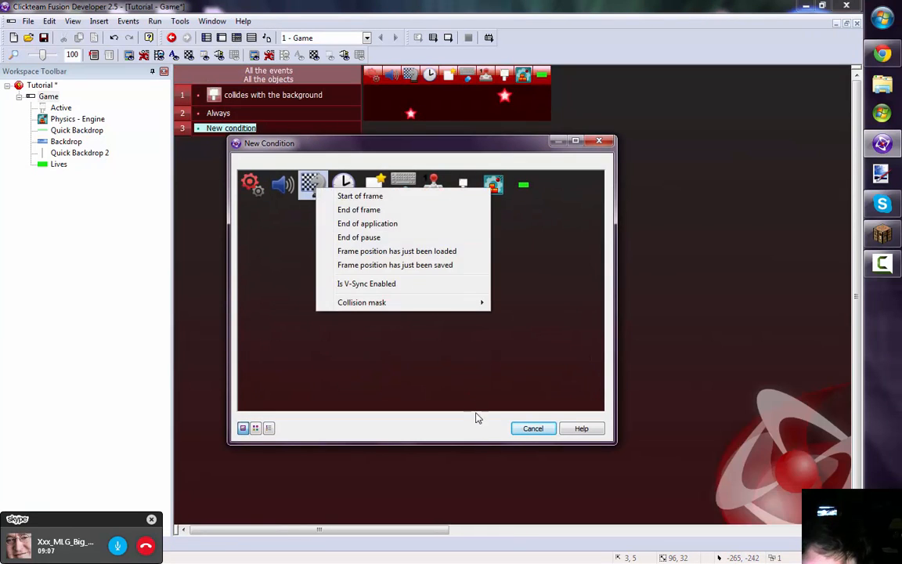
click(532, 428)
click(532, 428)
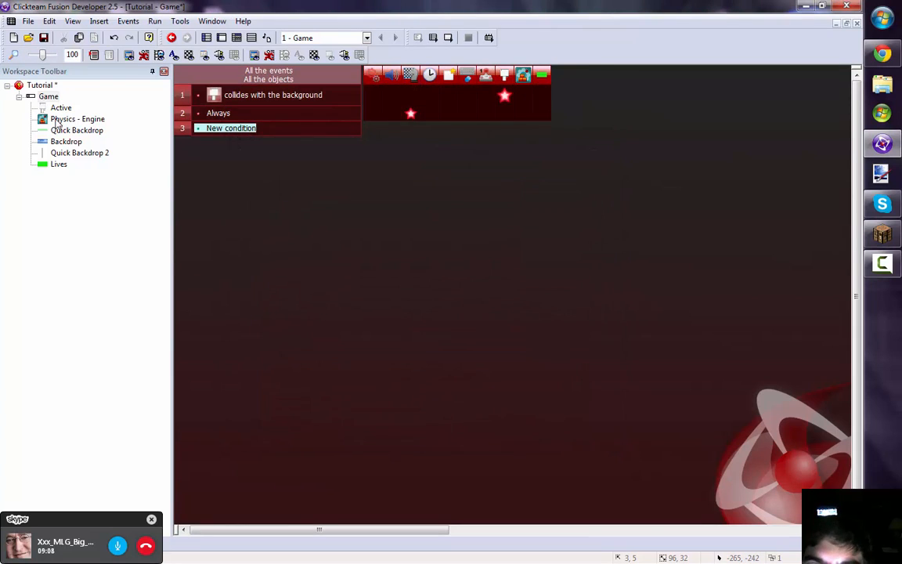
click(222, 39)
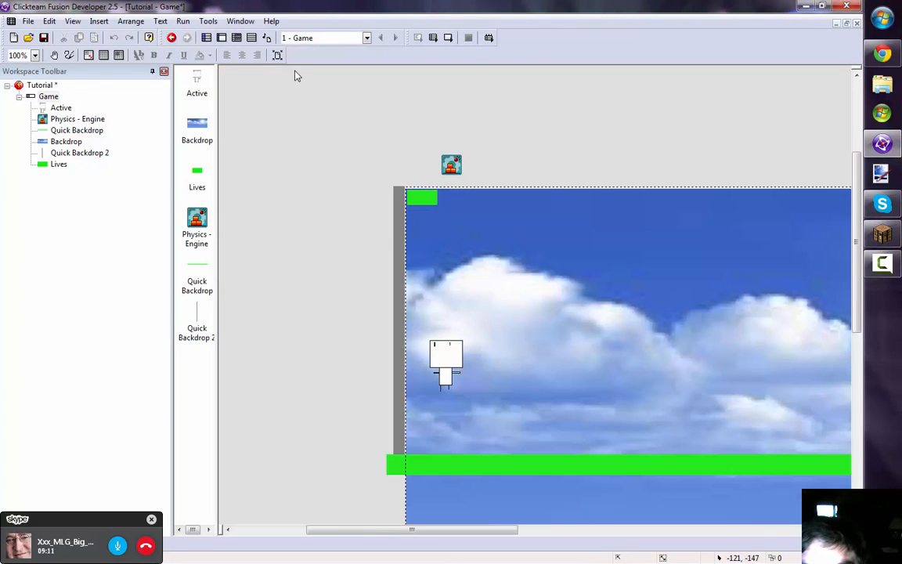
Add a Start of Frame event as line 3 of the Game frame's events
click(237, 38)
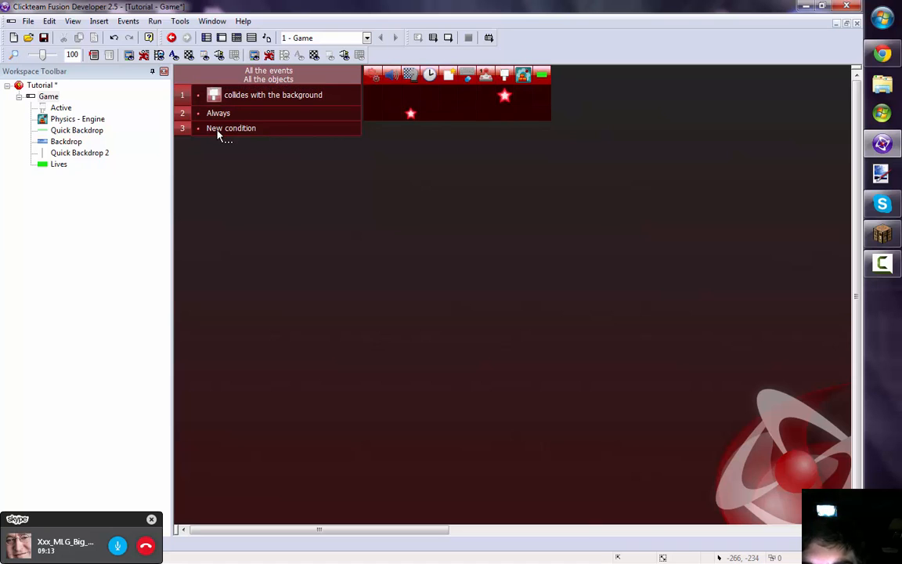
double_click(223, 128)
click(316, 184)
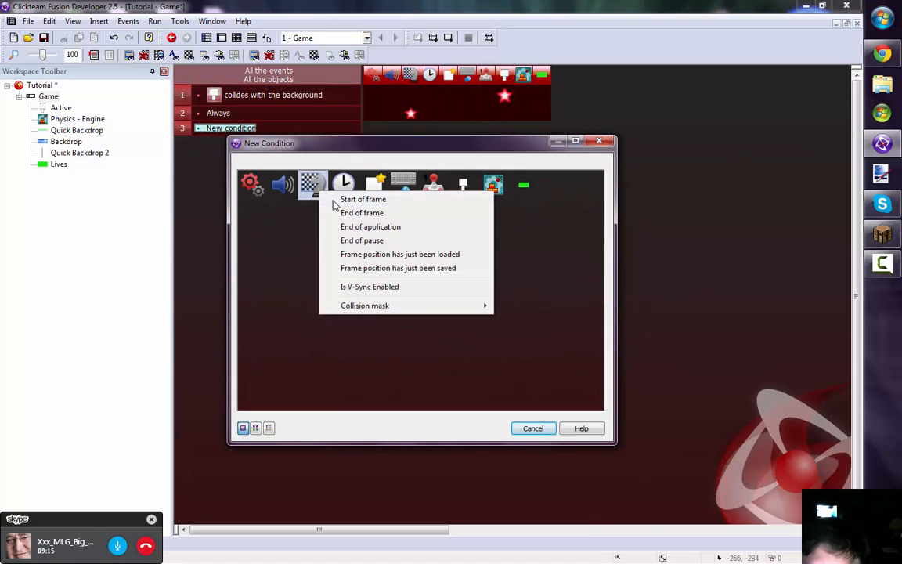
click(345, 198)
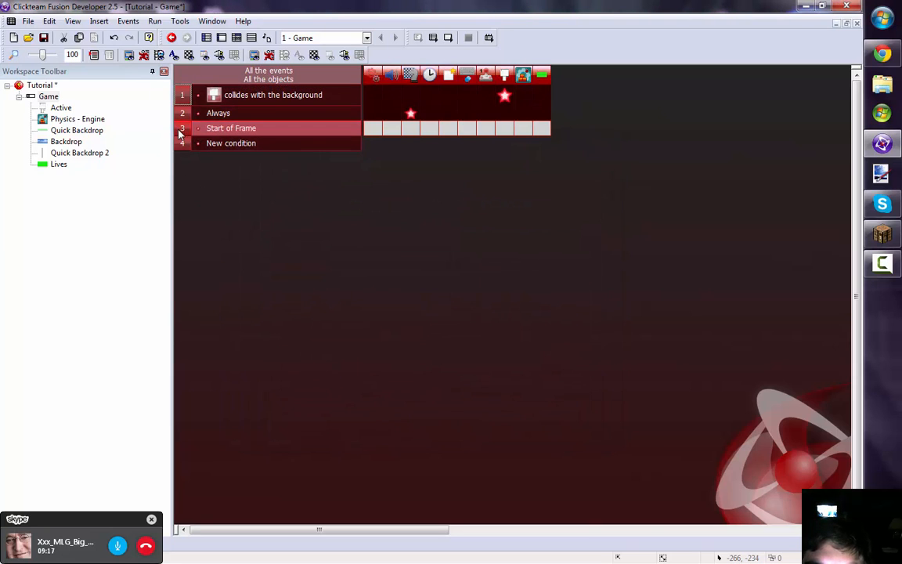
Move the Start of Frame event to line 1 and give it a Player 1 action setting the number of lives to 6
drag(178, 134, 180, 88)
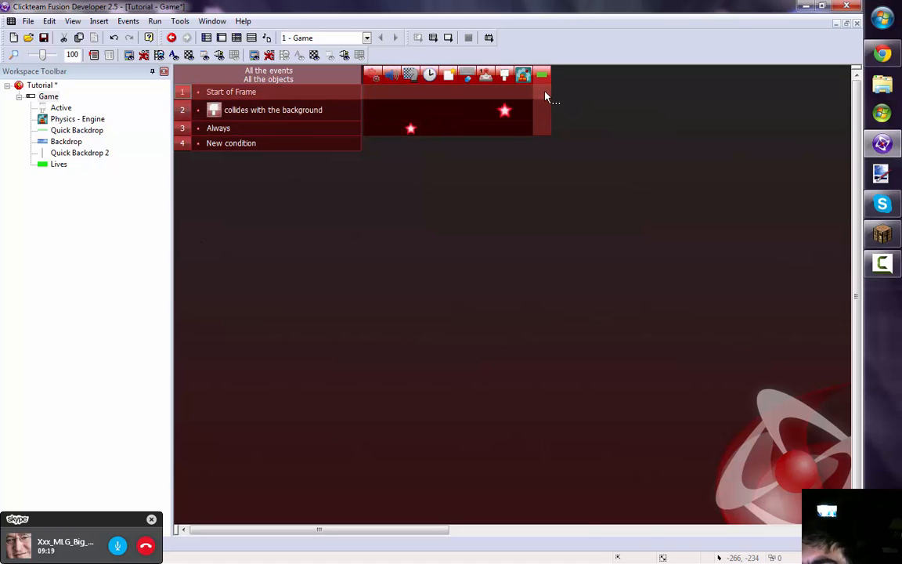
click(545, 95)
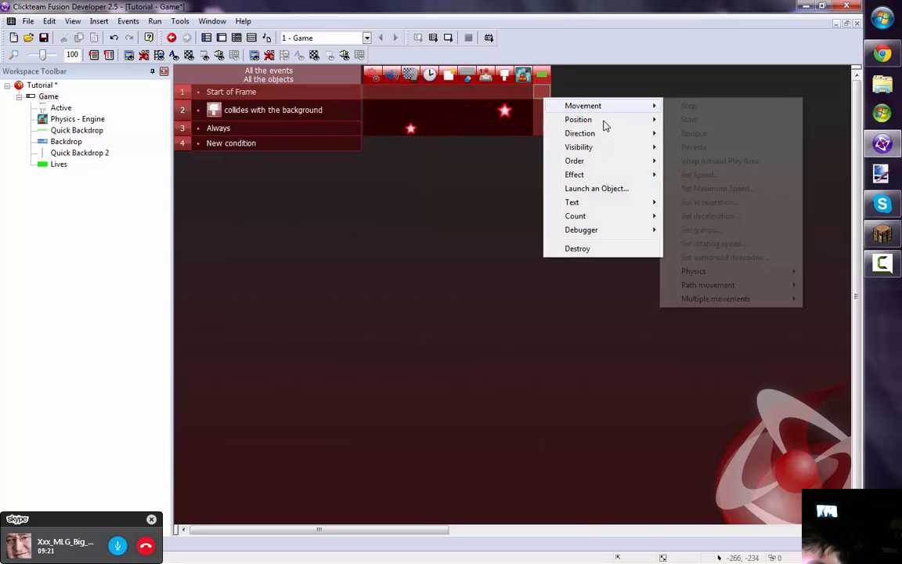
click(489, 110)
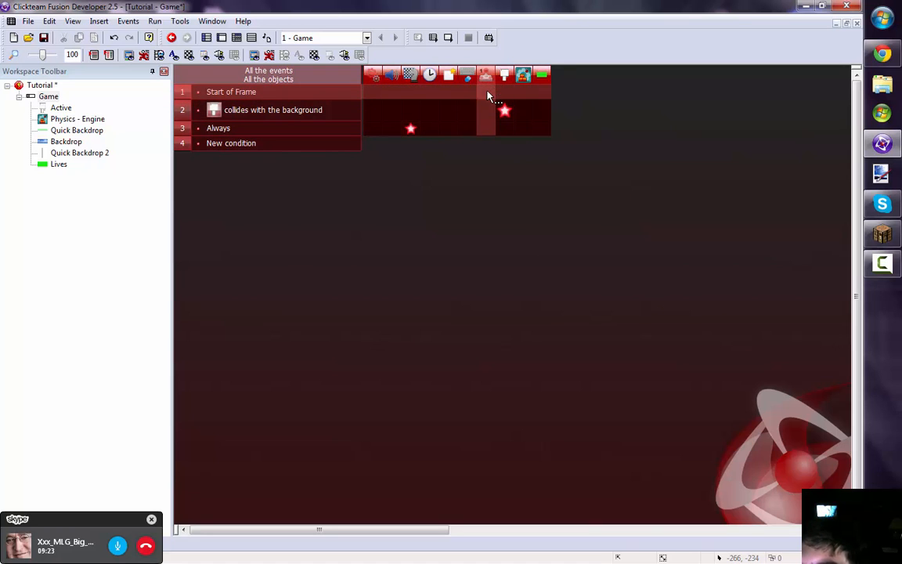
click(488, 95)
mouse_move(575, 115)
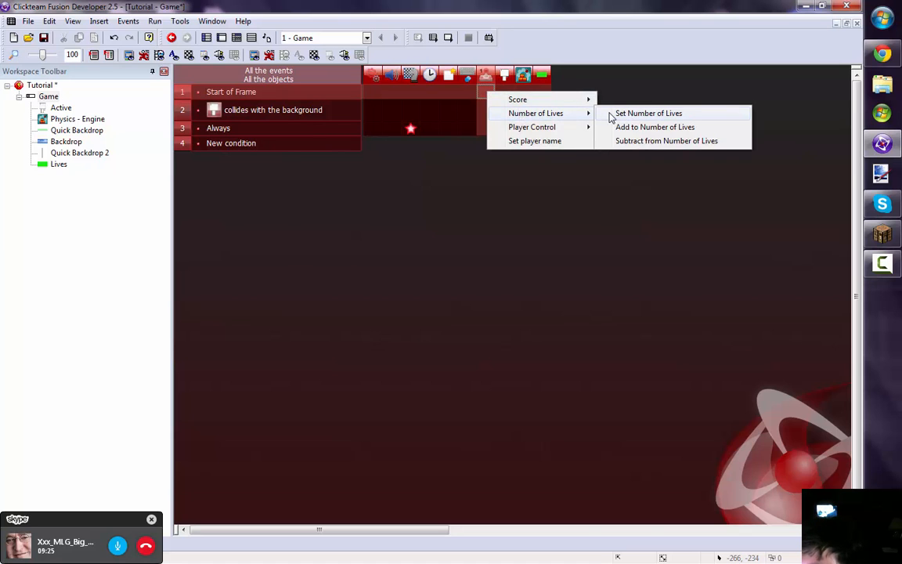
click(648, 114)
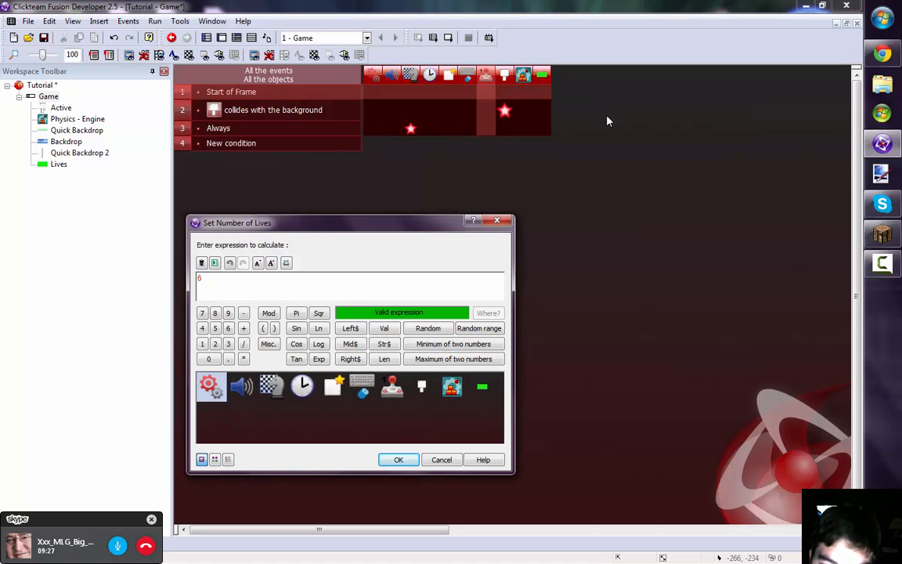
key(Return)
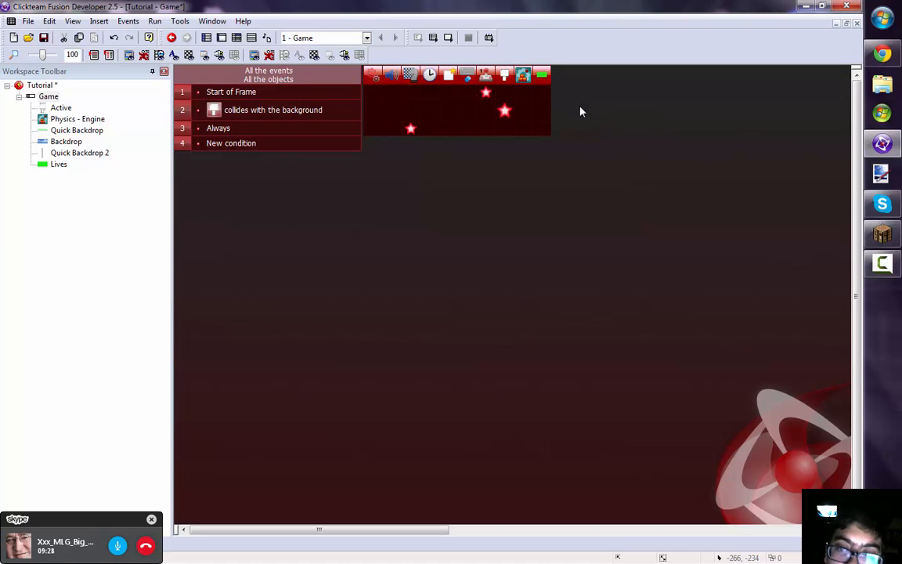
Run the game, test walking and jumping to the right, view it in a maximized window, and close it
click(449, 38)
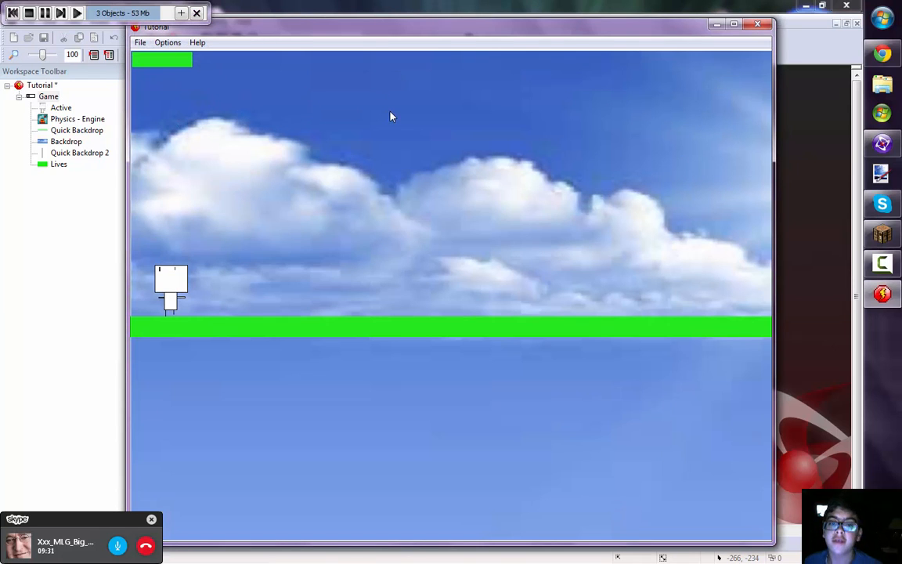
key(Right)
key(shift)
key(shift)
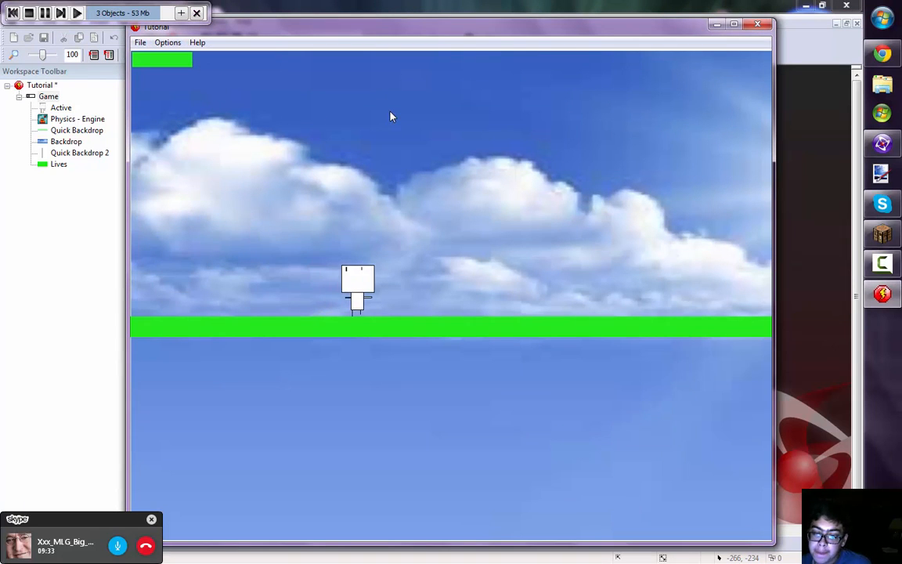
key(Right)
key(shift)
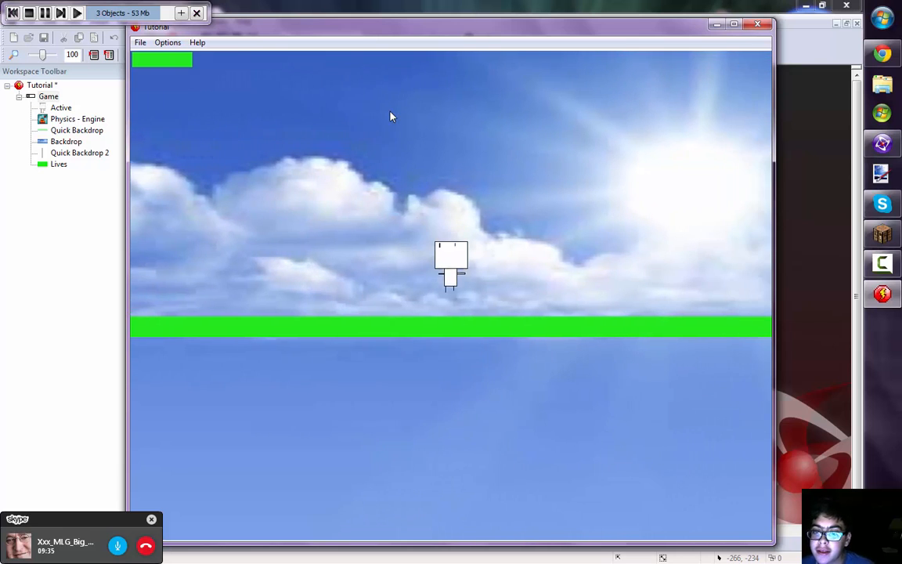
click(734, 24)
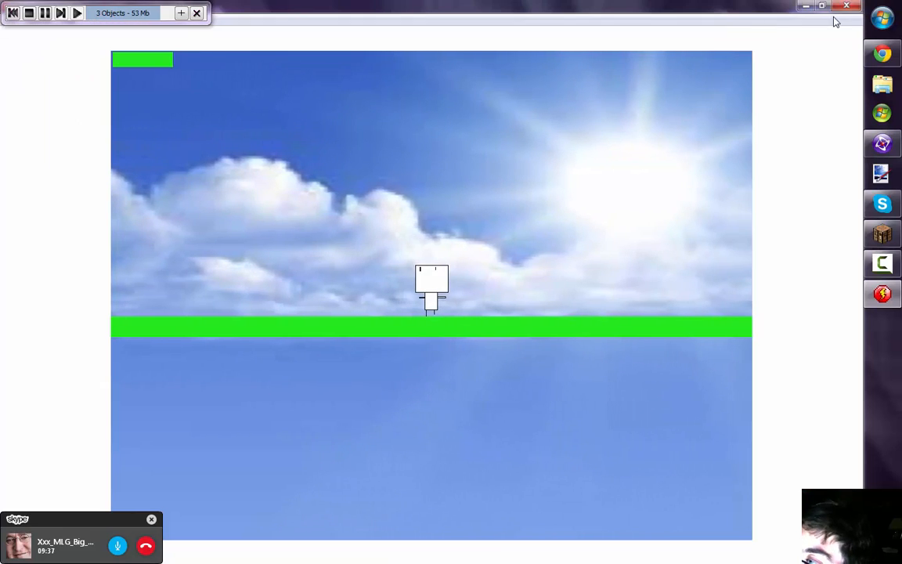
click(841, 8)
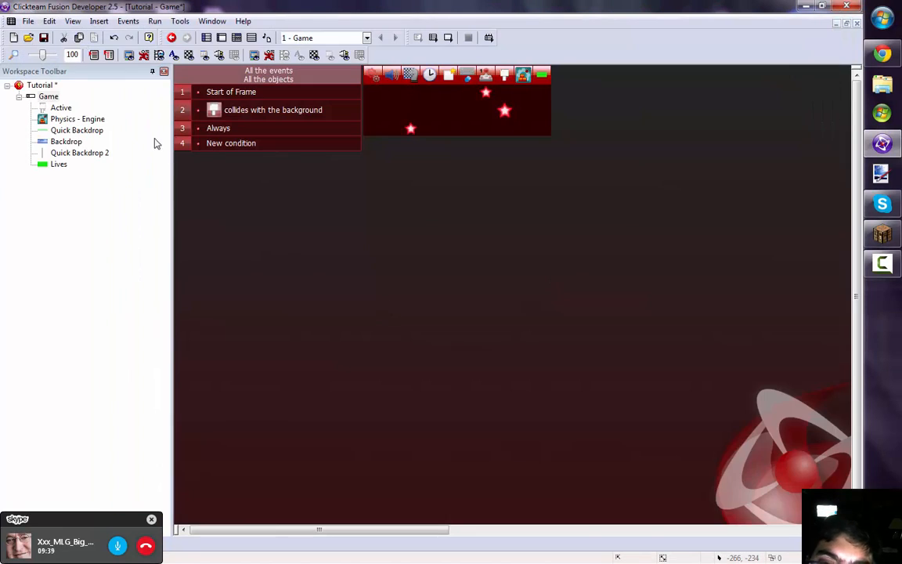
Rerun the game to check how the picture sits in a maximized window, and close it
click(417, 38)
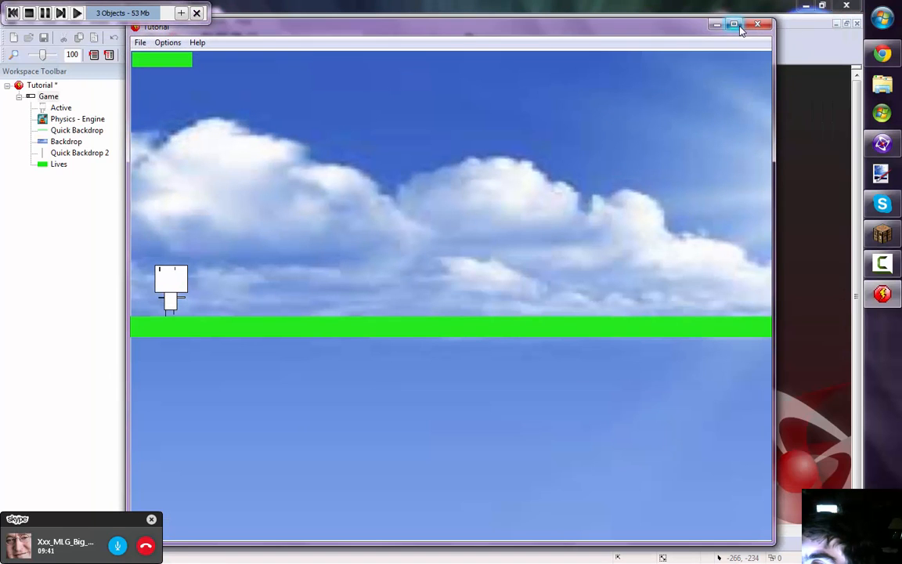
click(734, 24)
click(847, 6)
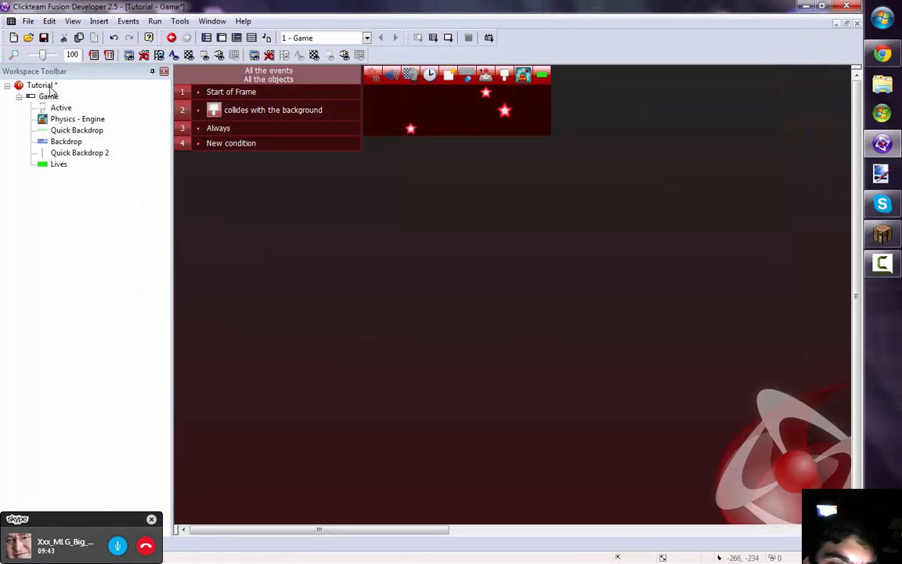
In the Tutorial application's window properties, disable Menu bar and Menu displayed on boot-up, and enable Resize display to fill window size
right_click(40, 83)
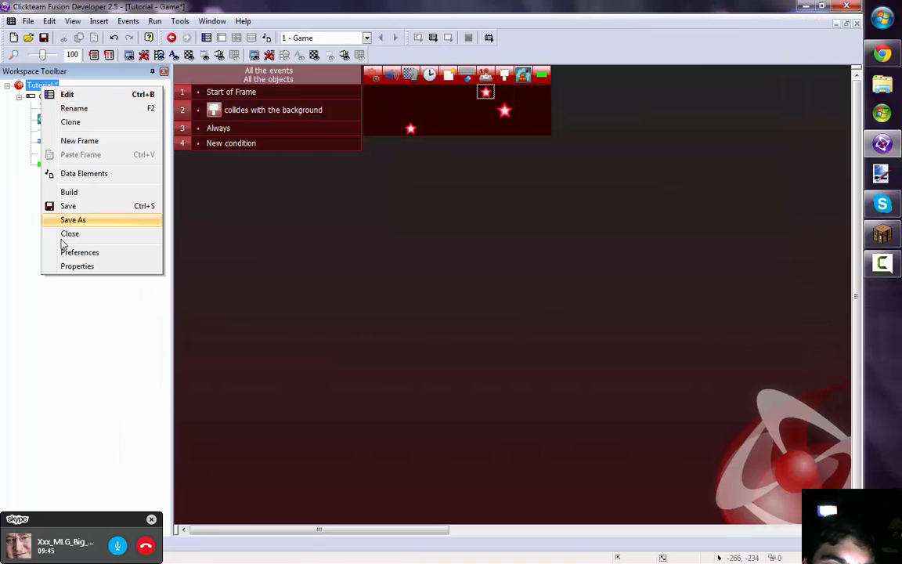
click(66, 264)
drag(345, 230, 323, 208)
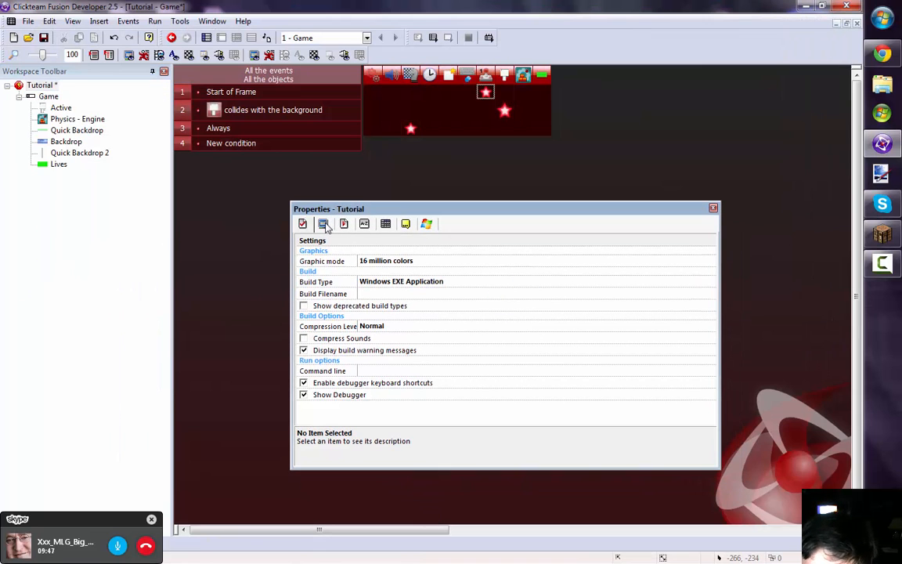
click(322, 223)
scroll(344, 313, down, 3)
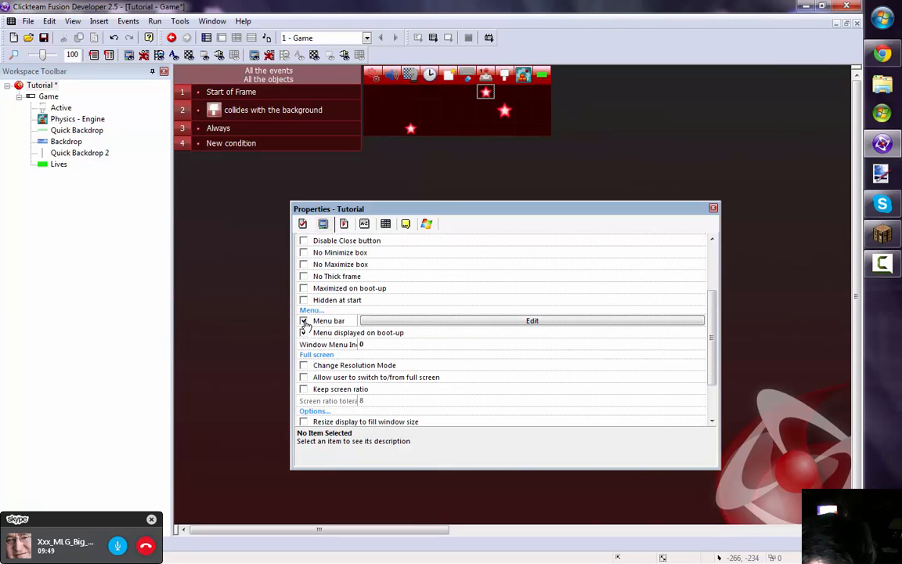
click(304, 332)
scroll(355, 338, down, 2)
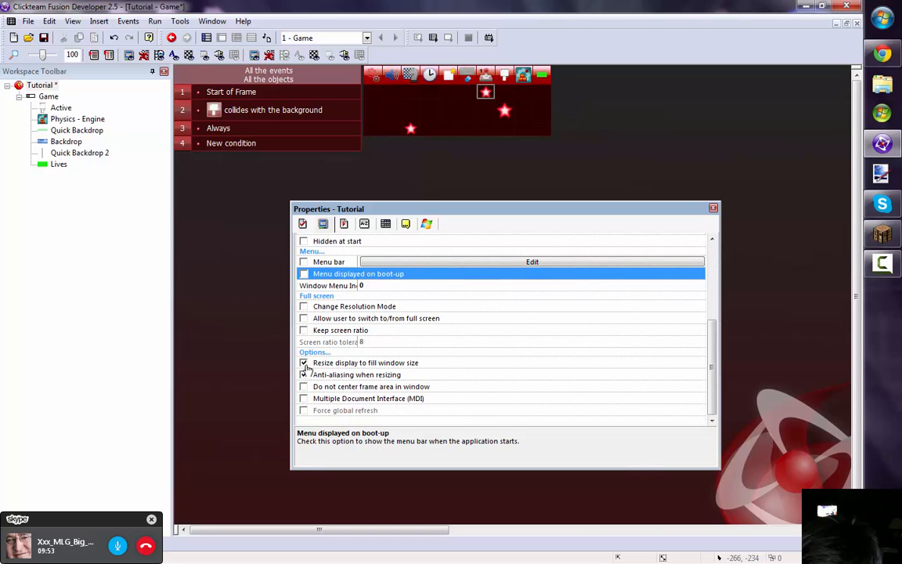
click(712, 209)
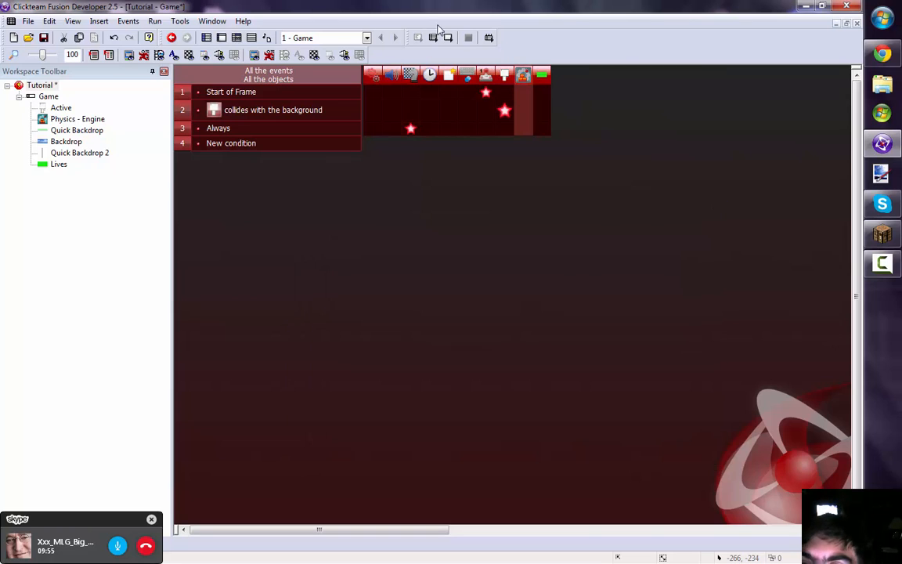
Run the game to test display resizing with the window maximized and restored, and close it
click(448, 38)
click(732, 31)
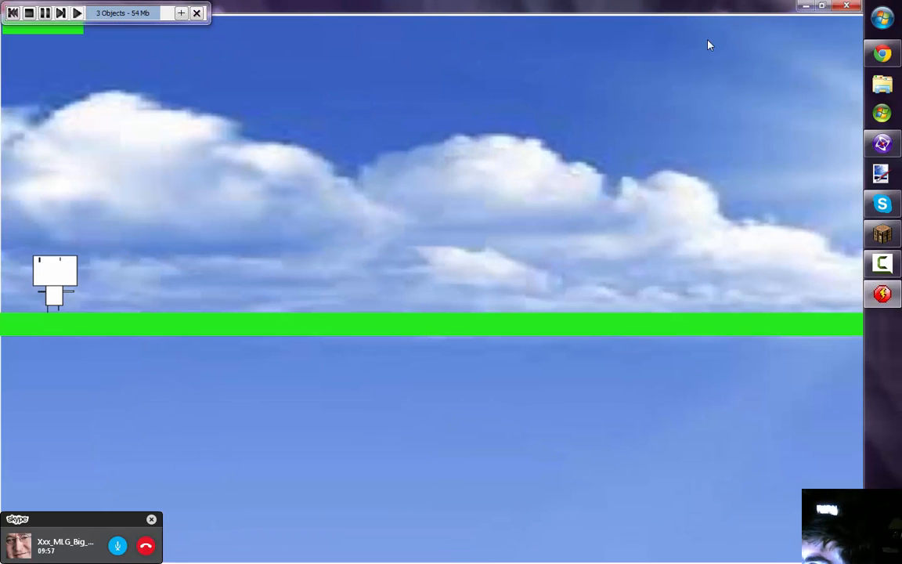
drag(345, 6, 411, 19)
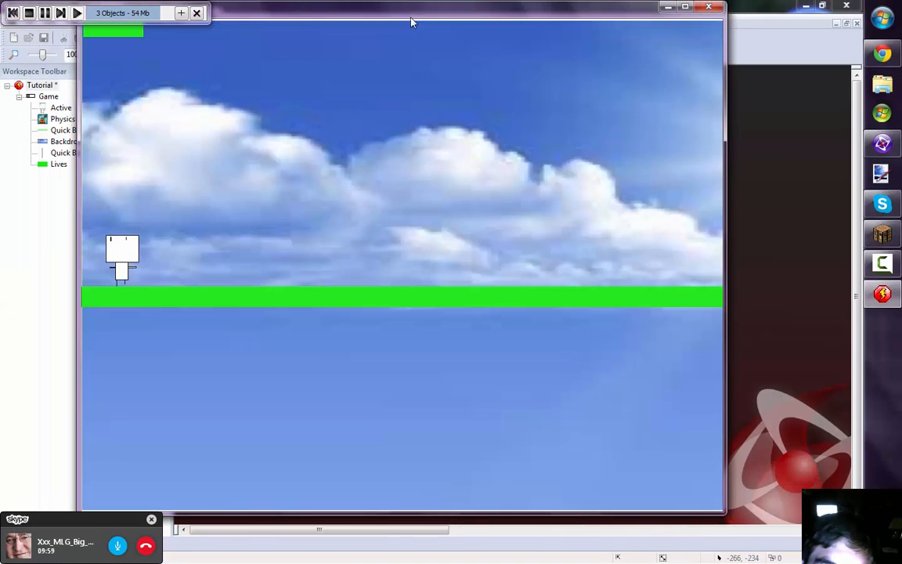
click(711, 7)
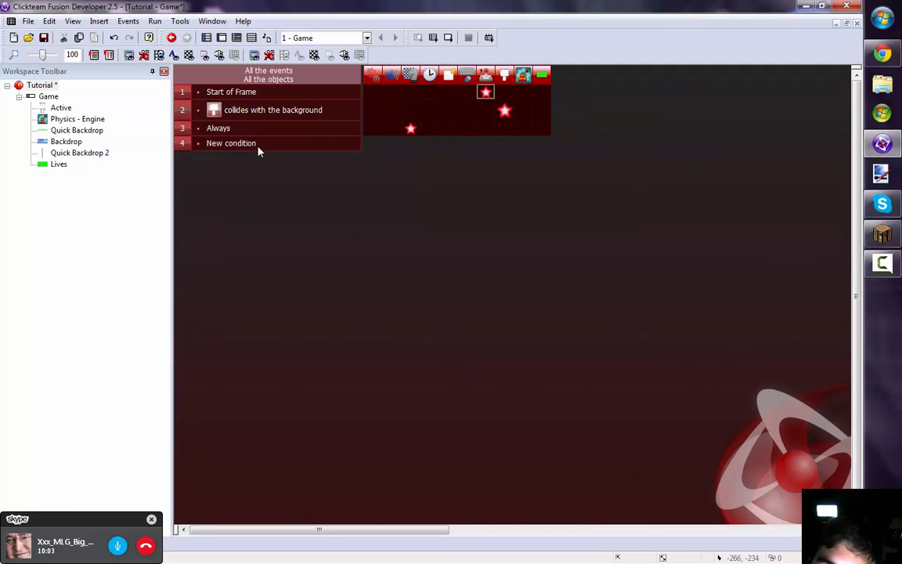
Insert a new Active object in the Game frame above the ground at 554, 334, keeping its default diamond image
double_click(43, 97)
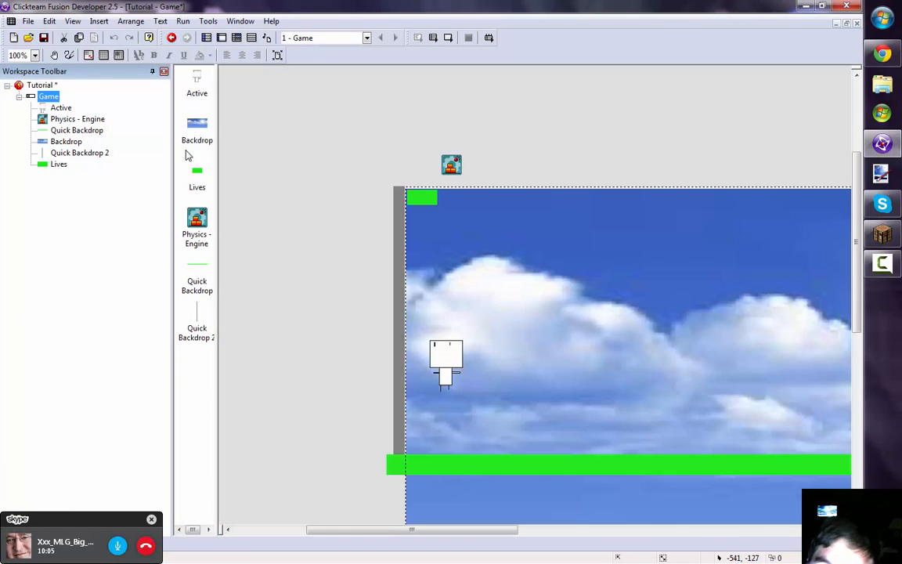
scroll(557, 342, down, 3)
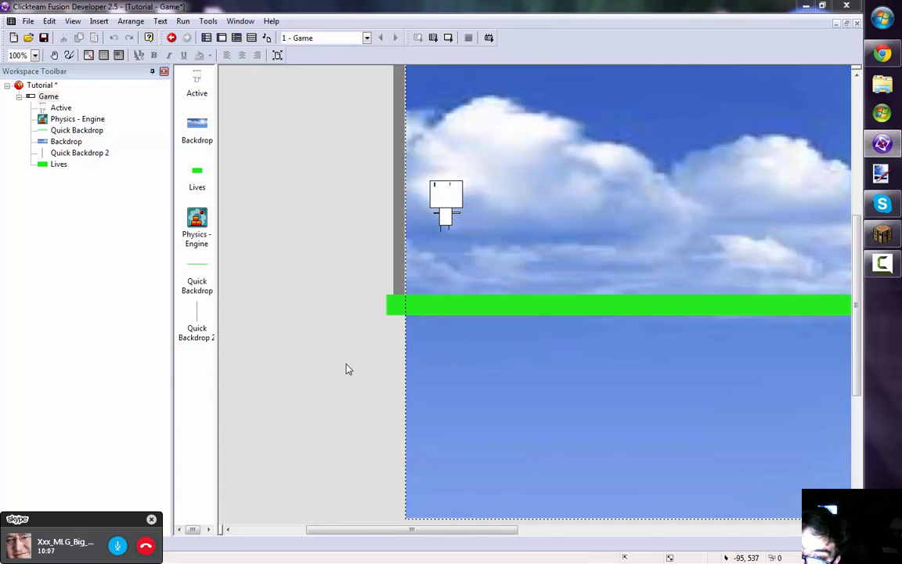
double_click(347, 369)
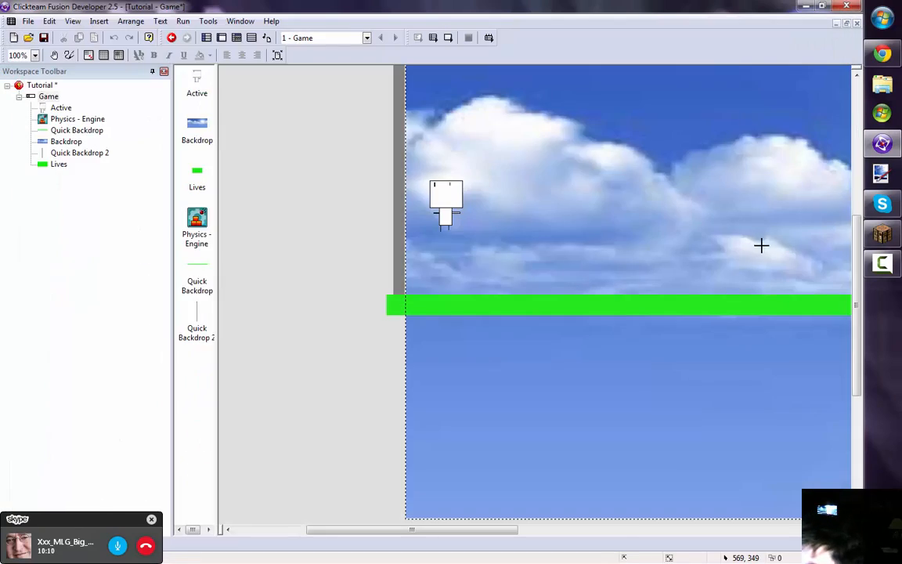
click(761, 244)
double_click(760, 245)
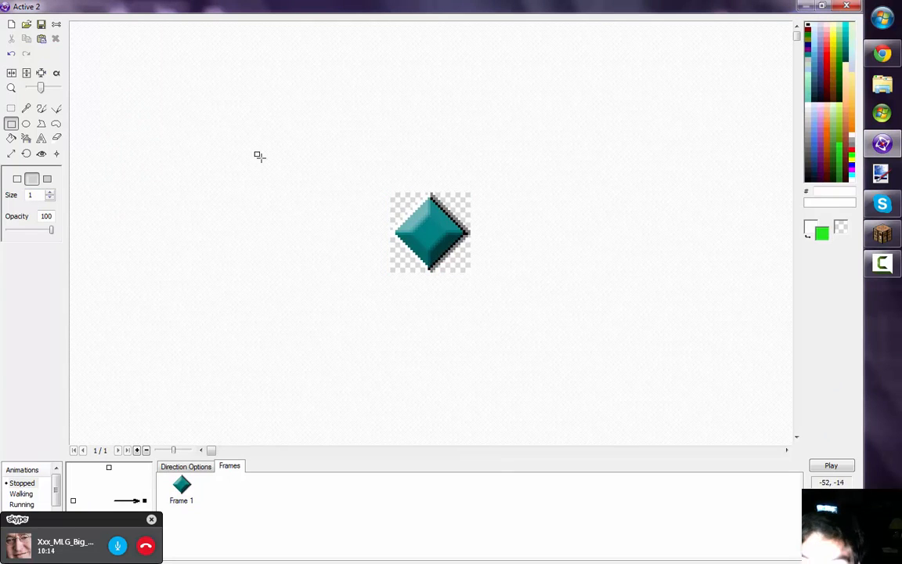
key(Escape)
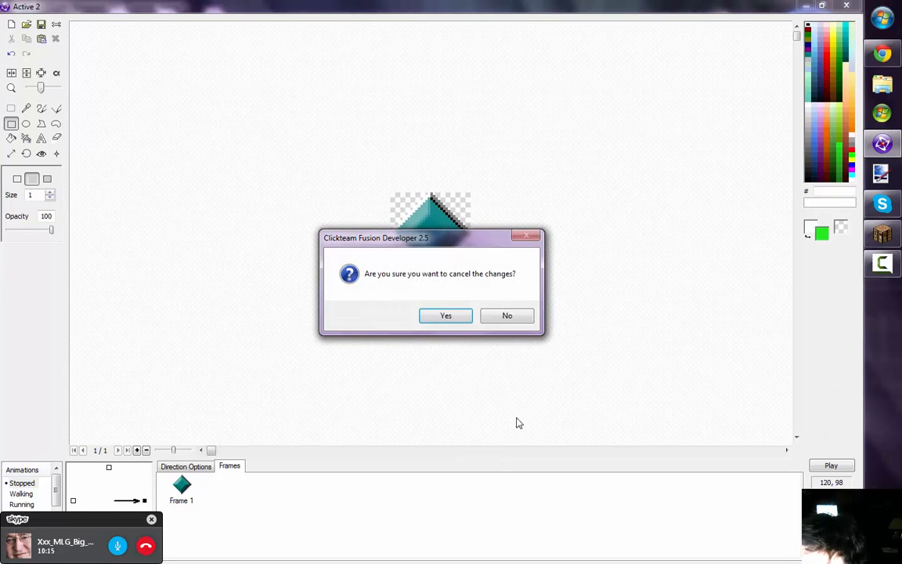
click(446, 316)
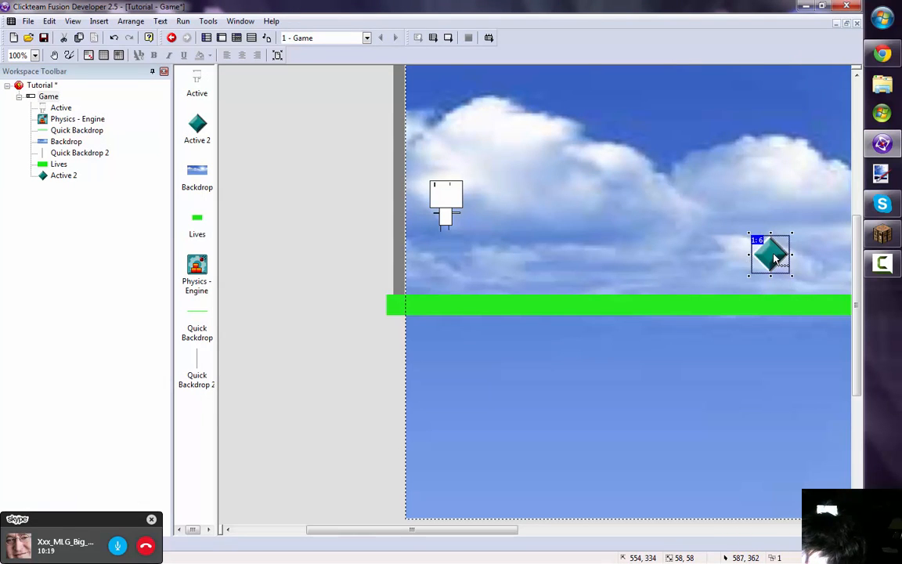
Set the movement type of the diamond Active 2 object to Path in its properties
right_click(752, 252)
click(771, 515)
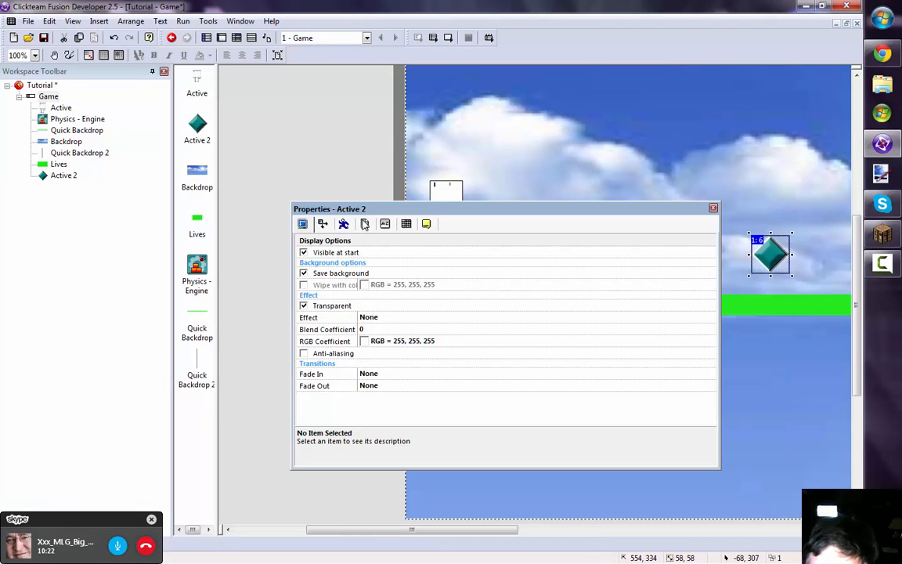
click(344, 225)
click(378, 266)
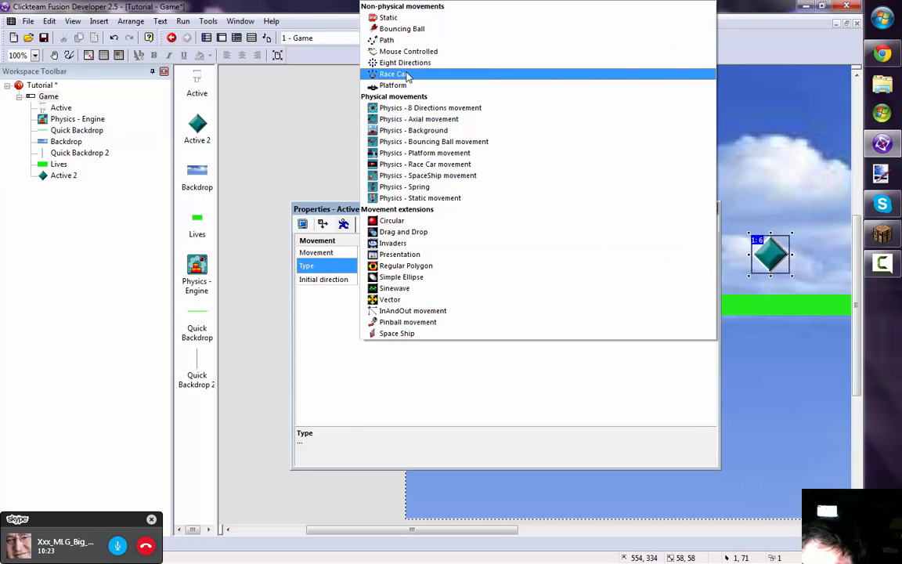
click(366, 41)
Give Active 2 a straight horizontal path segment running left toward the player, ending at about 269, 361, and close its properties
click(415, 280)
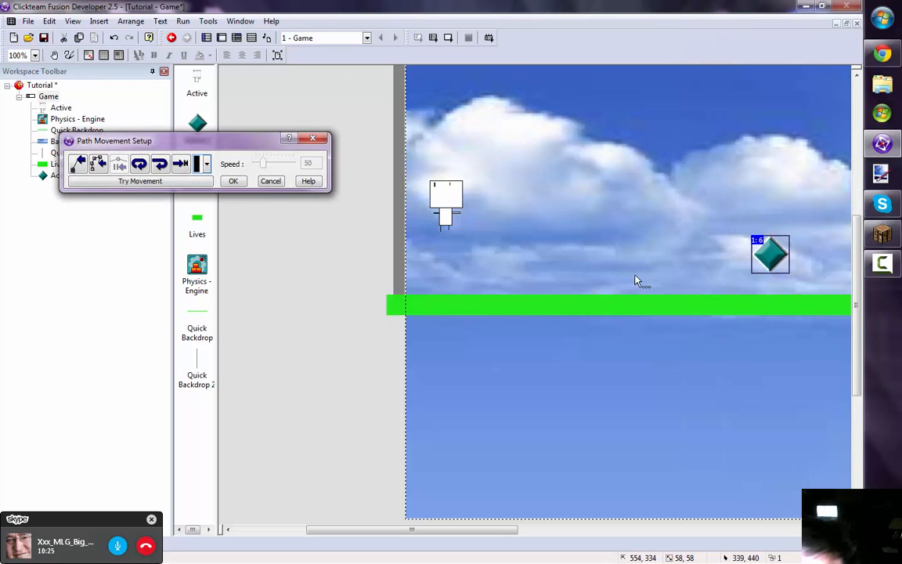
click(77, 162)
click(575, 258)
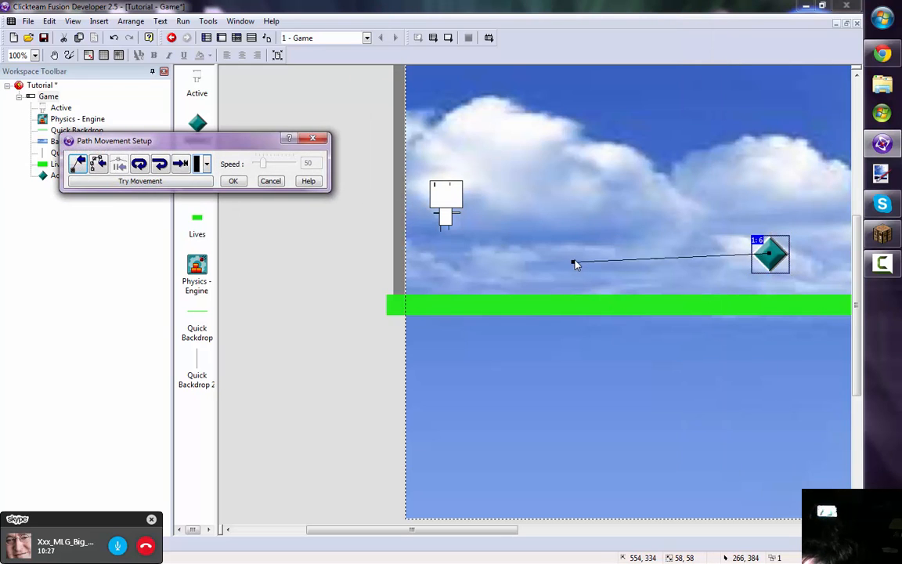
drag(575, 258, 573, 251)
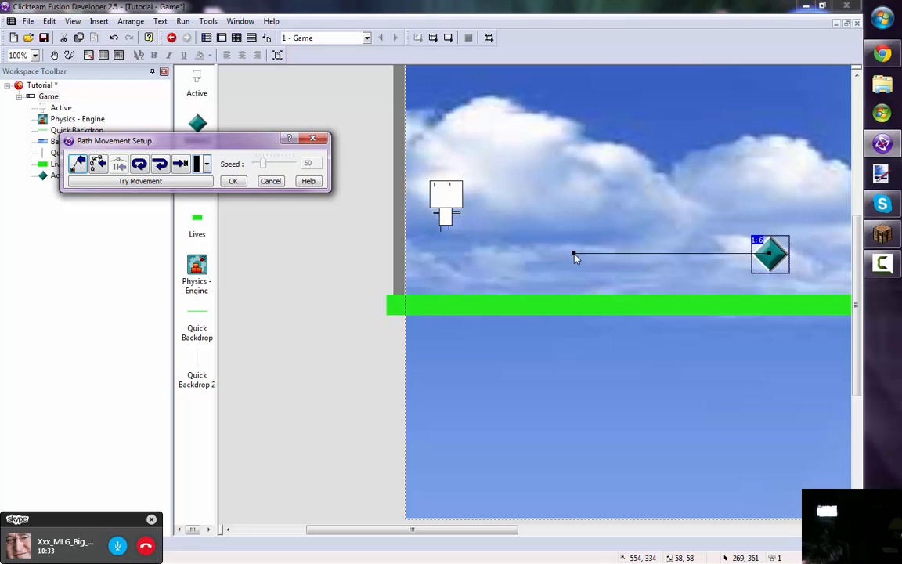
click(574, 253)
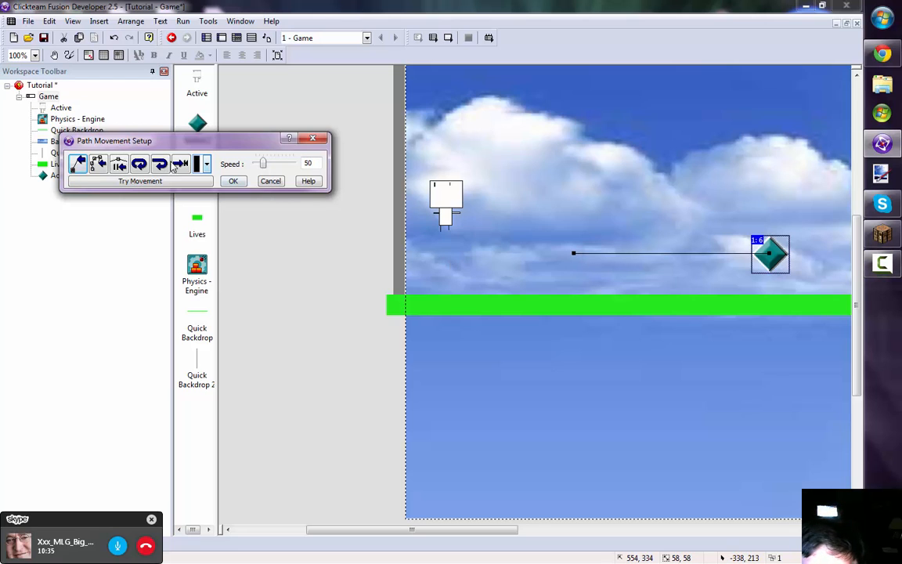
click(233, 181)
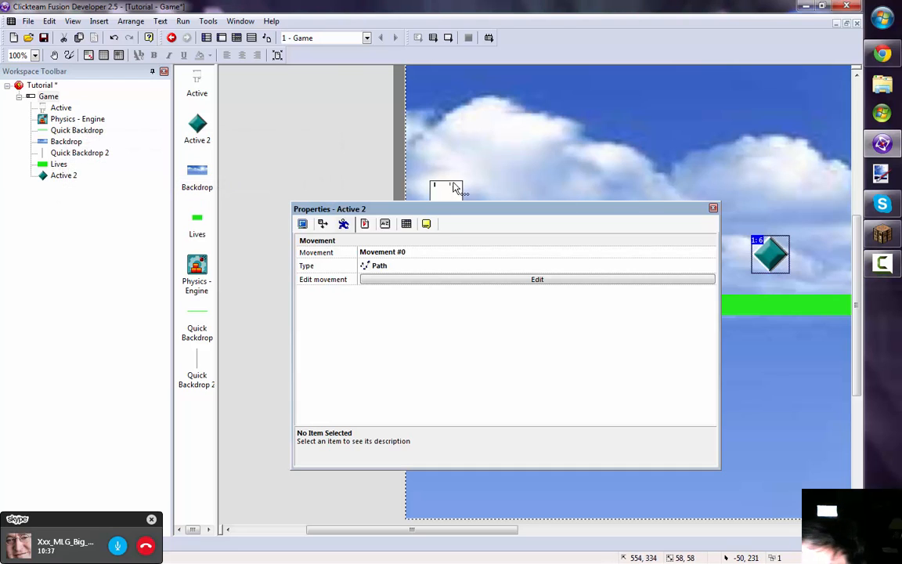
click(713, 209)
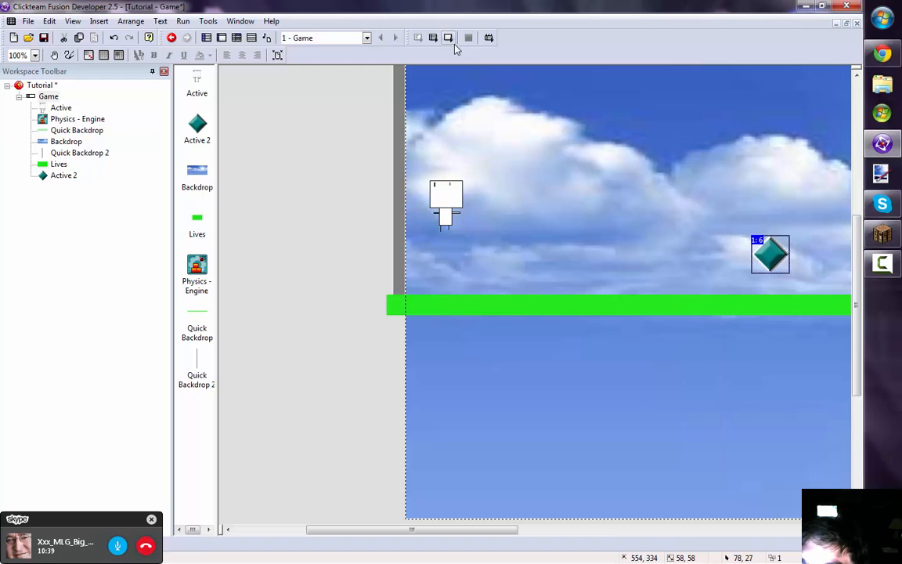
Add an event condition in the event editor for a collision between the diamond Active 2 and the player's Active object
click(244, 39)
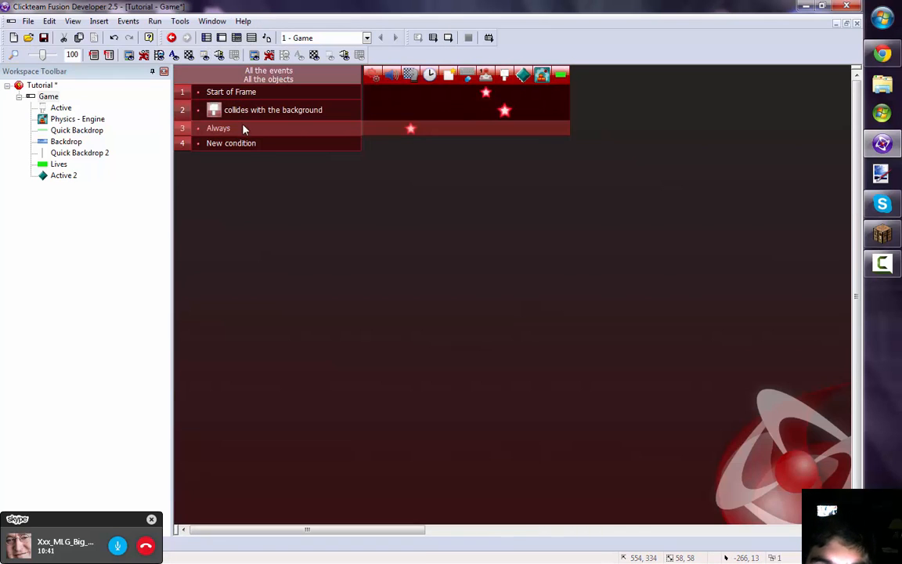
click(238, 144)
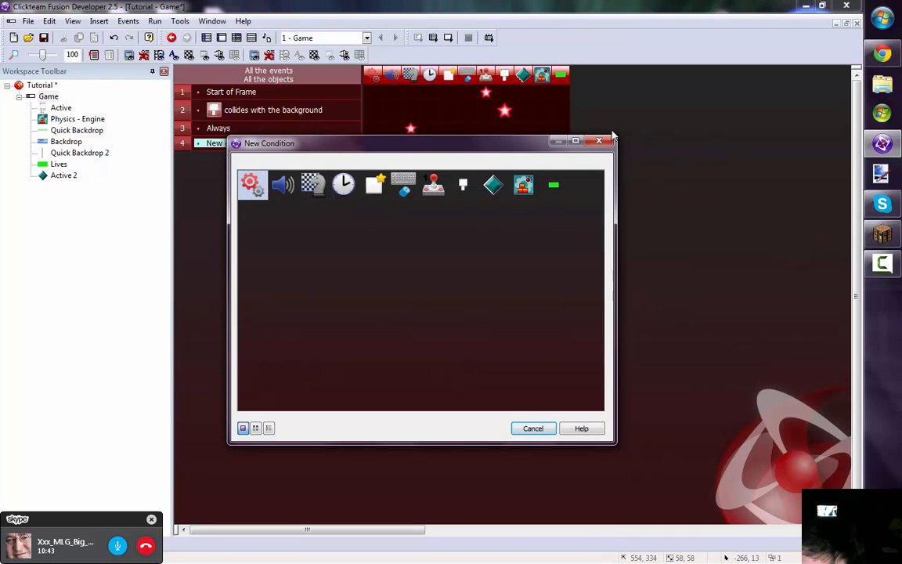
click(488, 193)
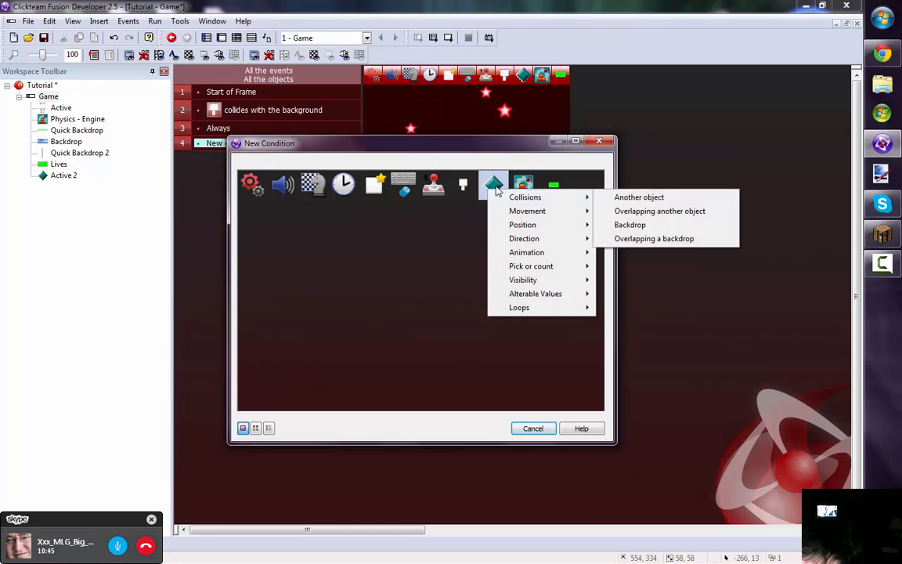
mouse_move(547, 202)
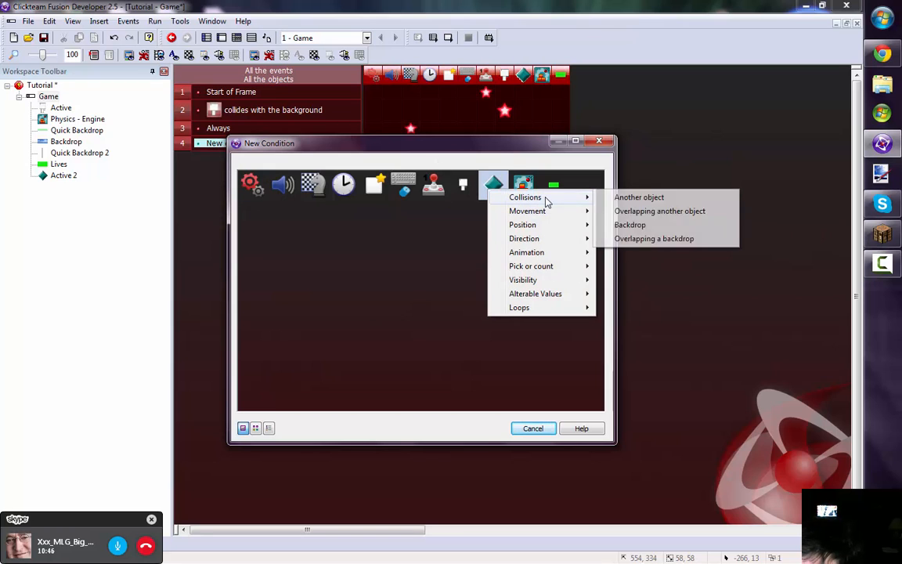
click(613, 201)
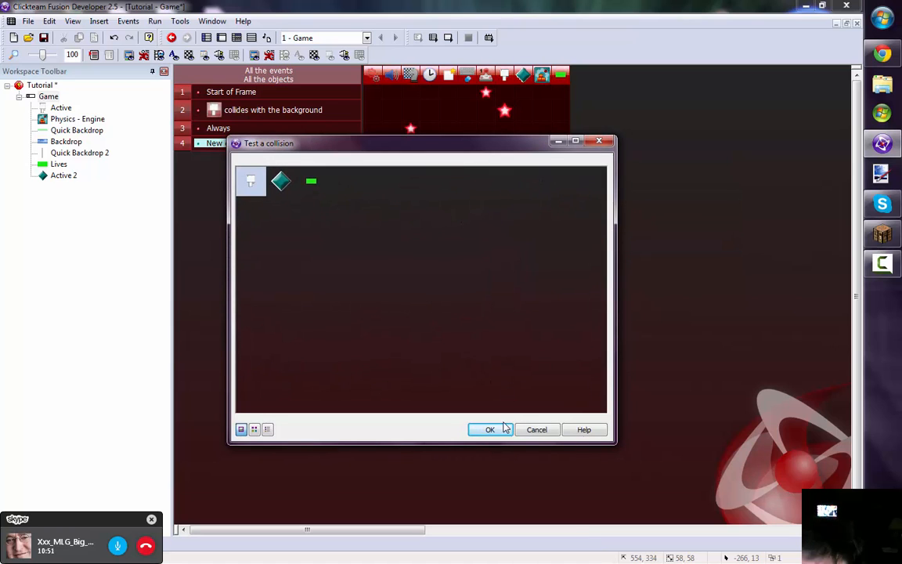
click(503, 428)
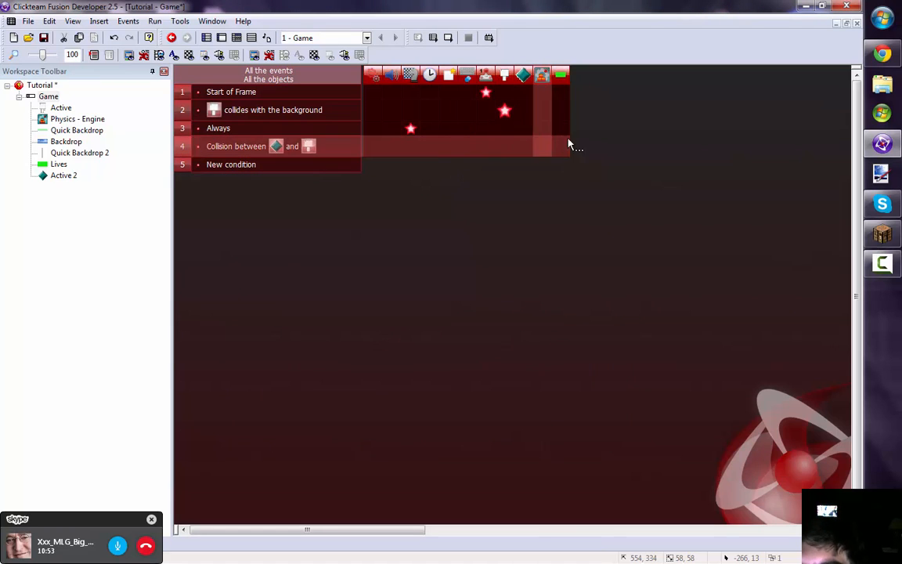
Give the collision event a Subtract from Number of Lives action for player 1
click(485, 147)
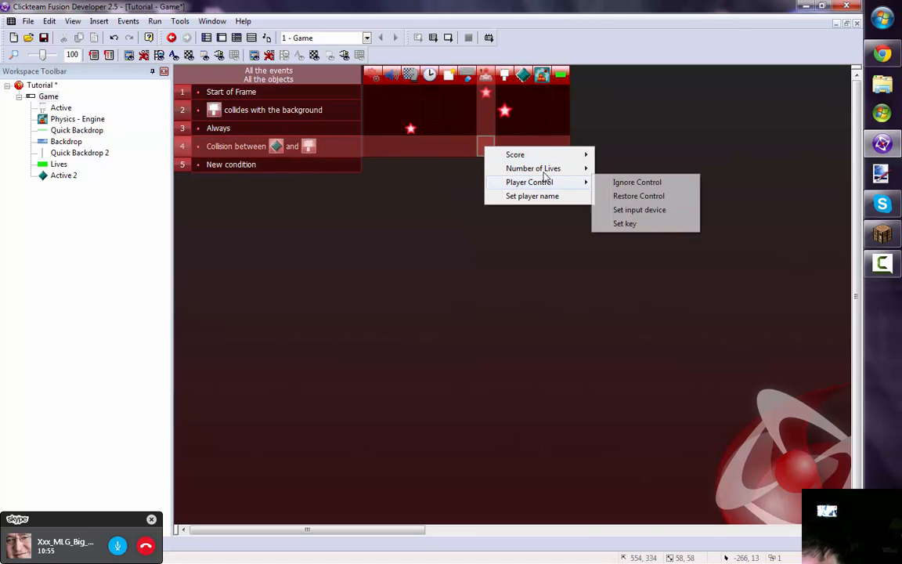
mouse_move(546, 172)
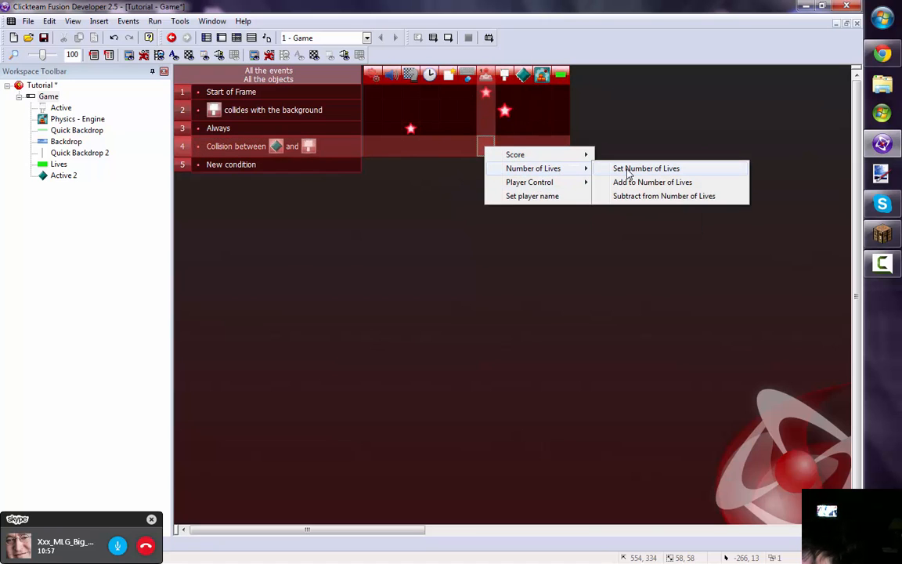
click(643, 195)
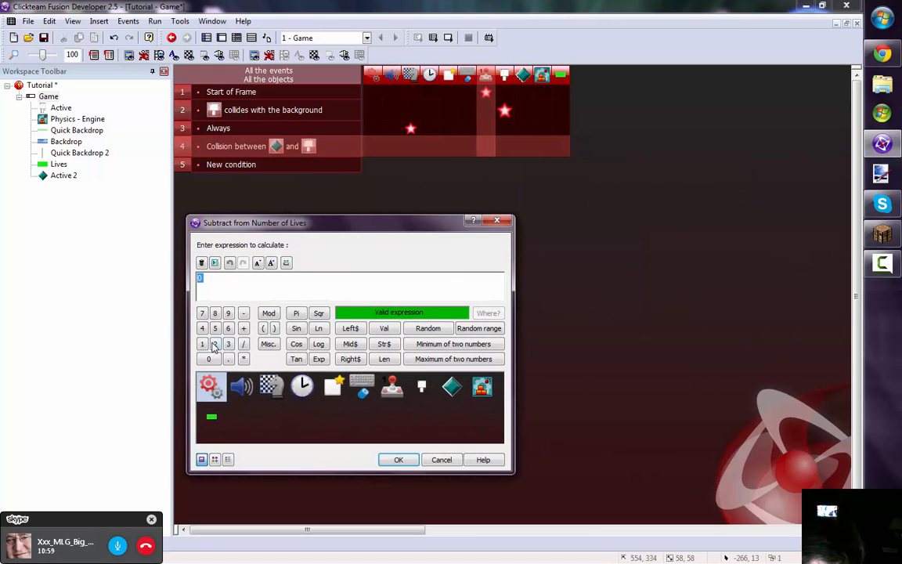
click(399, 460)
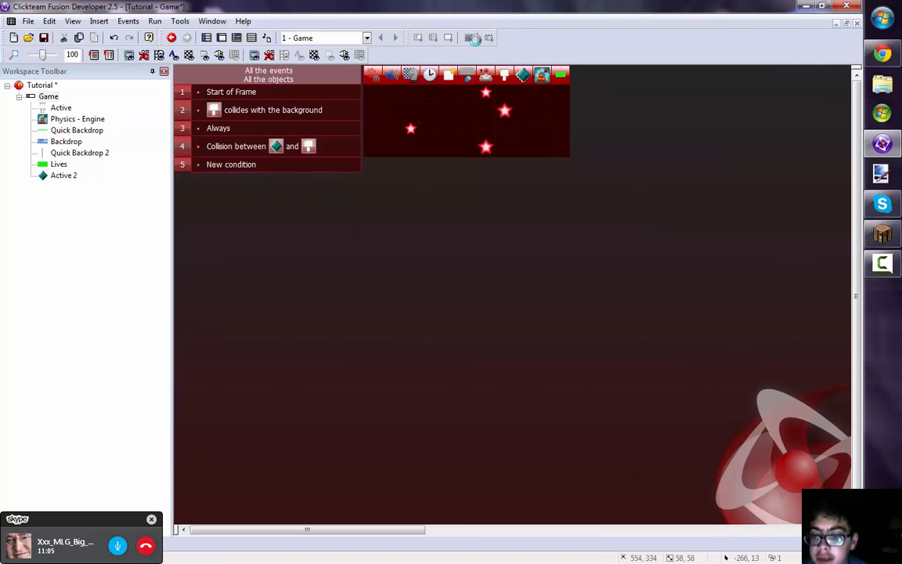
Run the game, move the player into and around the diamond to test losing lives, and close the game
click(474, 38)
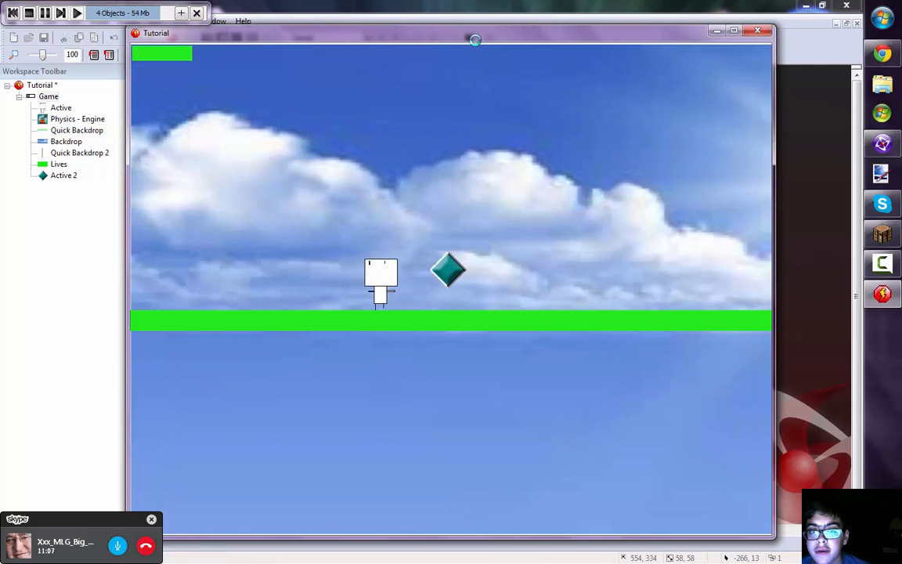
key(Right)
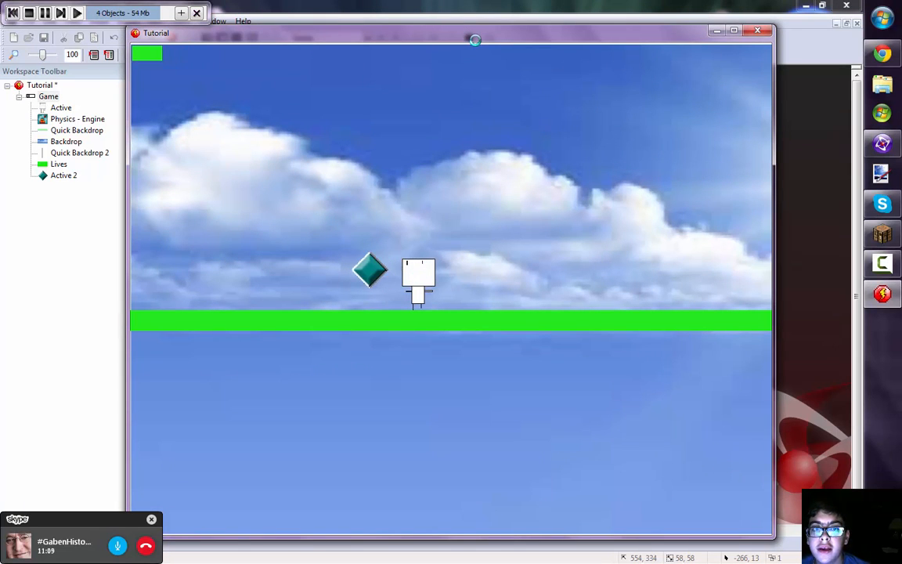
key(Left)
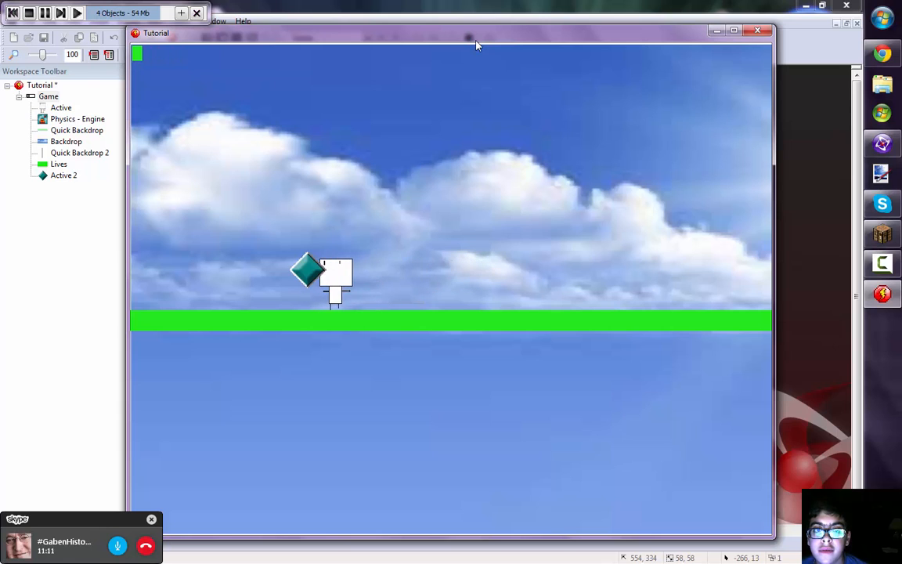
key(Right)
key(Up)
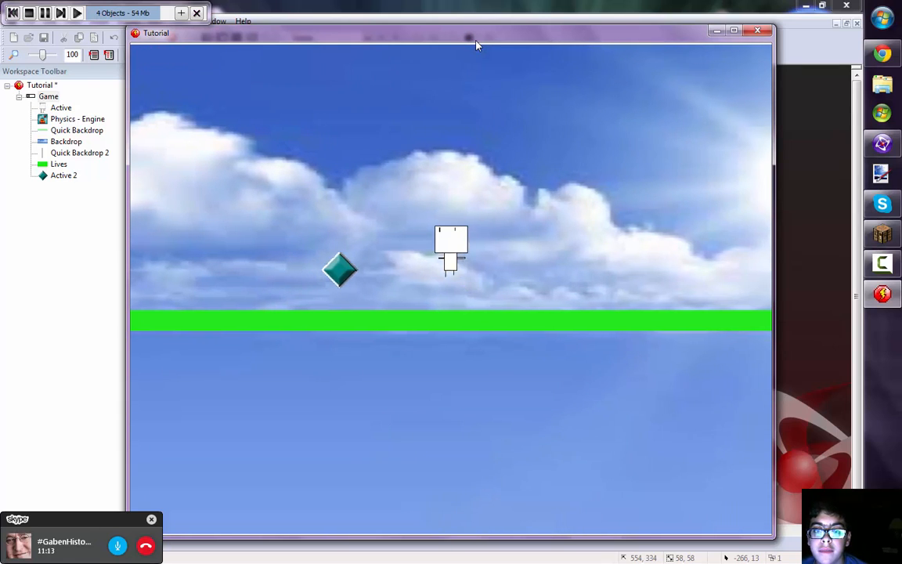
key(Left)
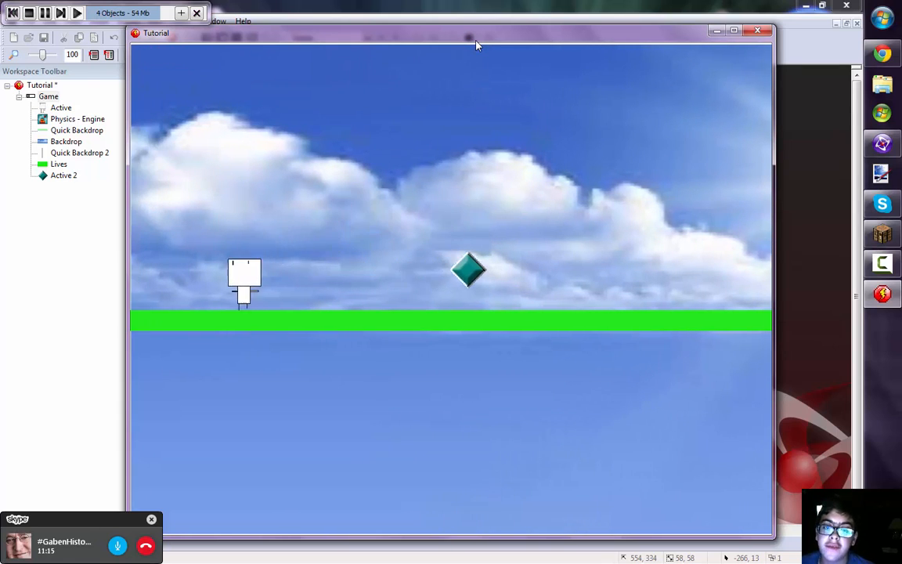
click(757, 30)
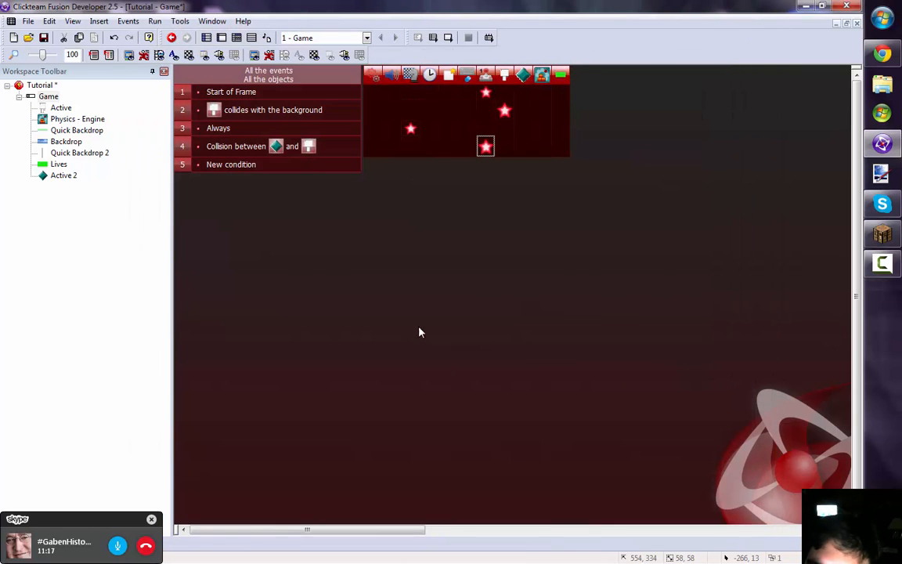
Add an event that ends the application when player 1's number of lives reaches 0, and test it by running the game
double_click(231, 165)
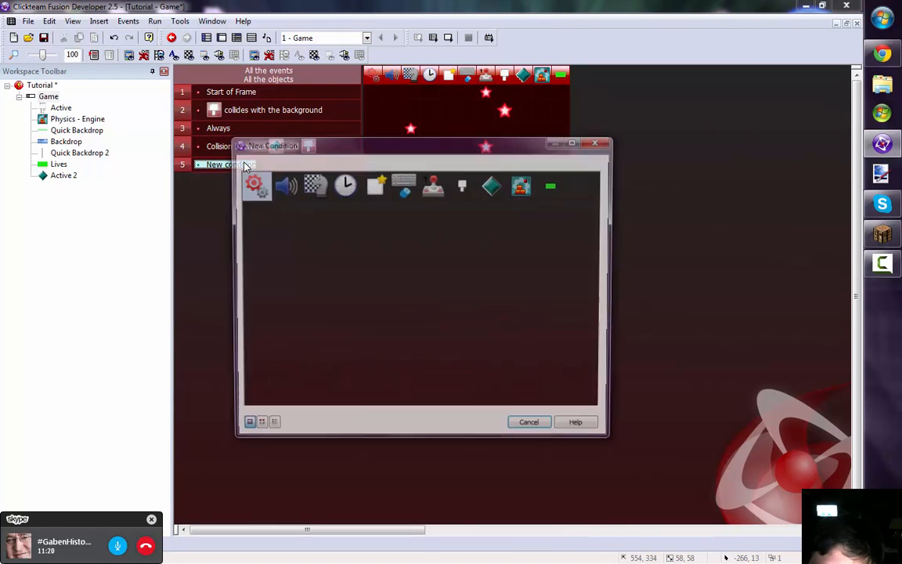
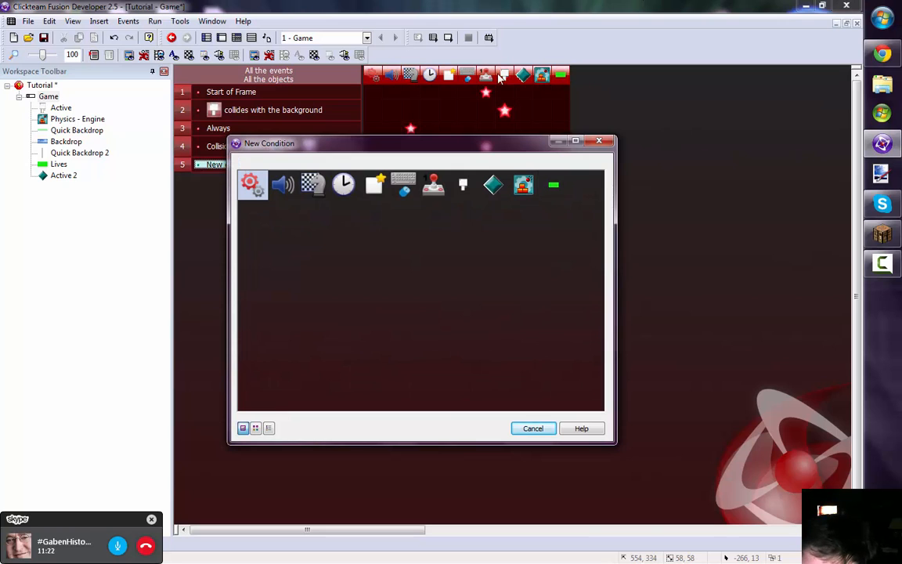
click(438, 196)
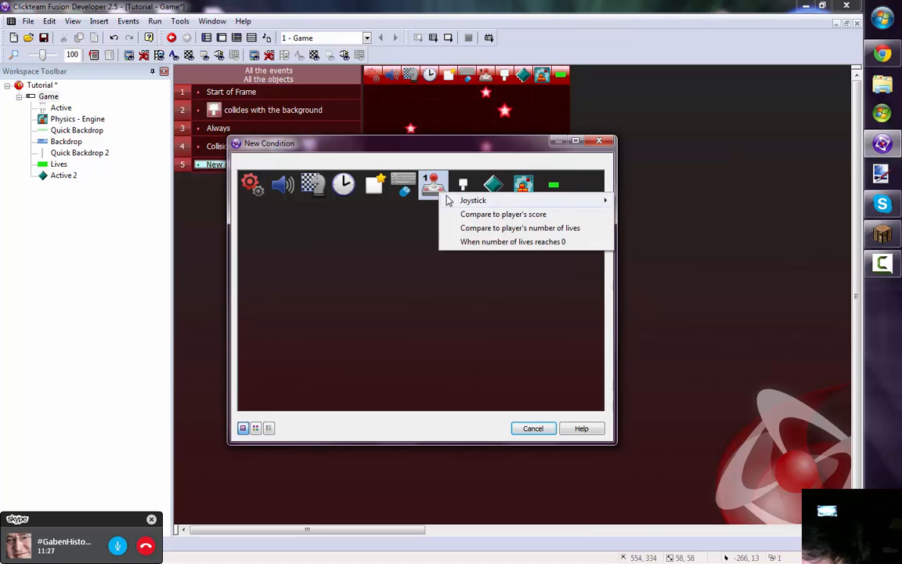
click(520, 242)
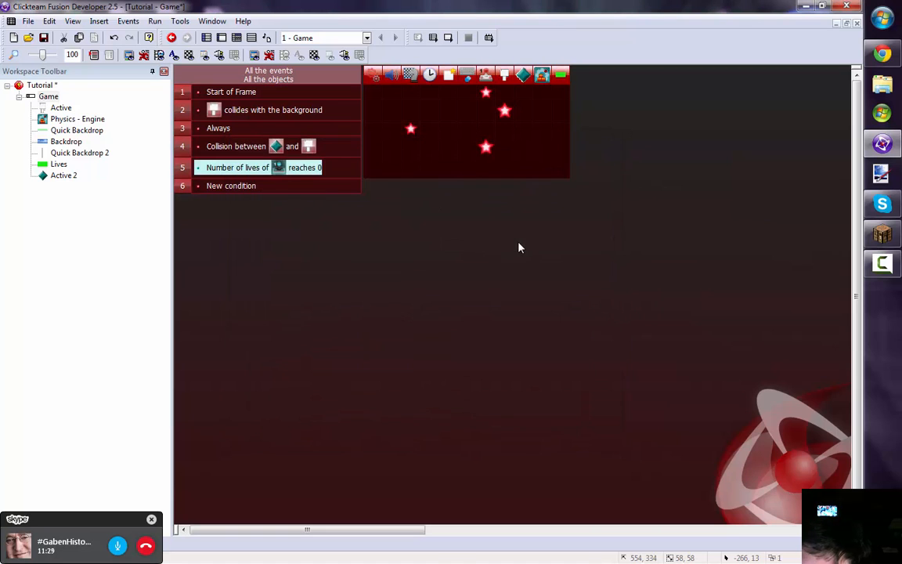
right_click(416, 174)
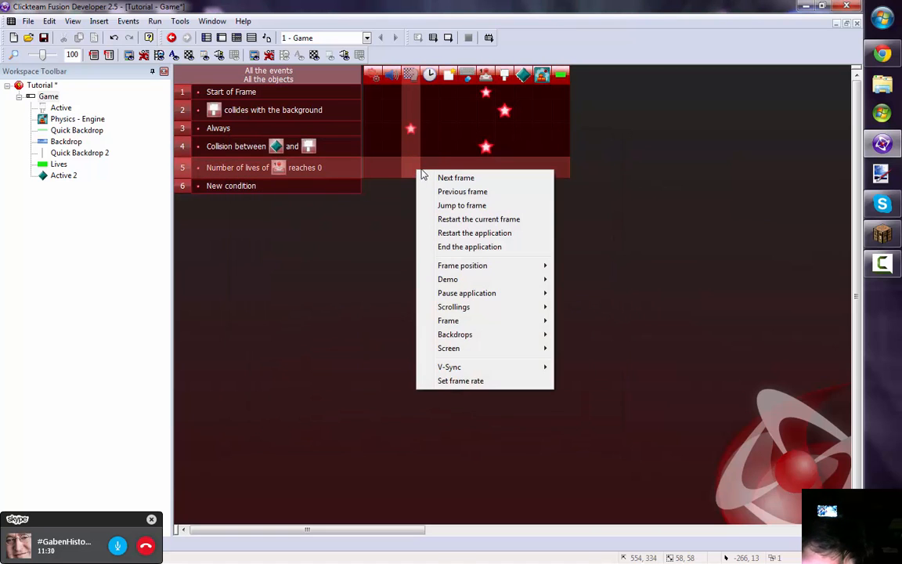
click(469, 248)
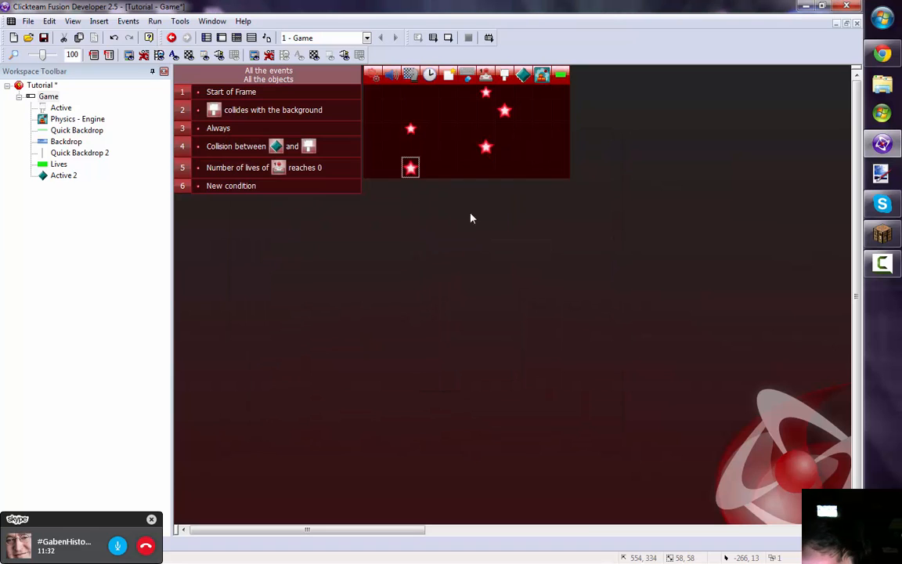
click(449, 37)
key(Right)
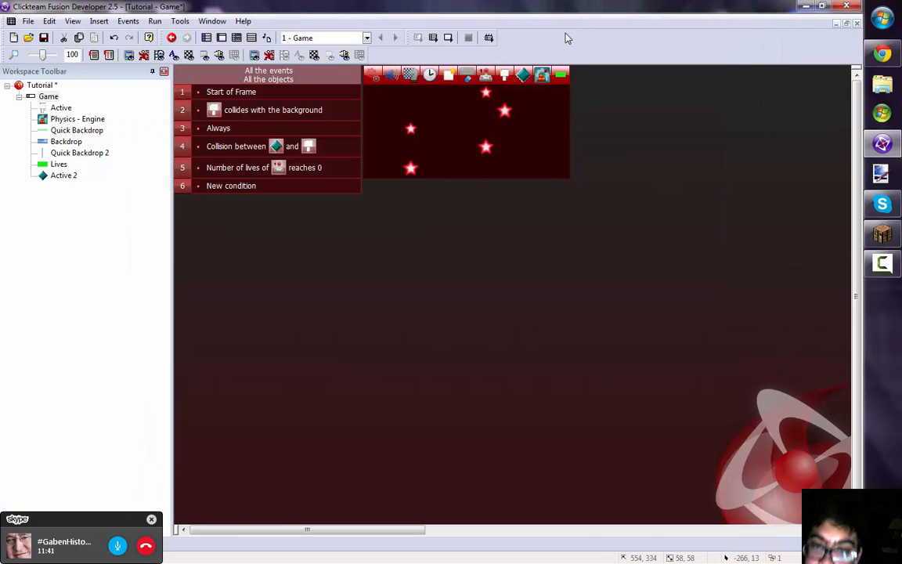
Reopen the Game frame's layout and look over the objects placed around the player, diamond and ground
double_click(49, 97)
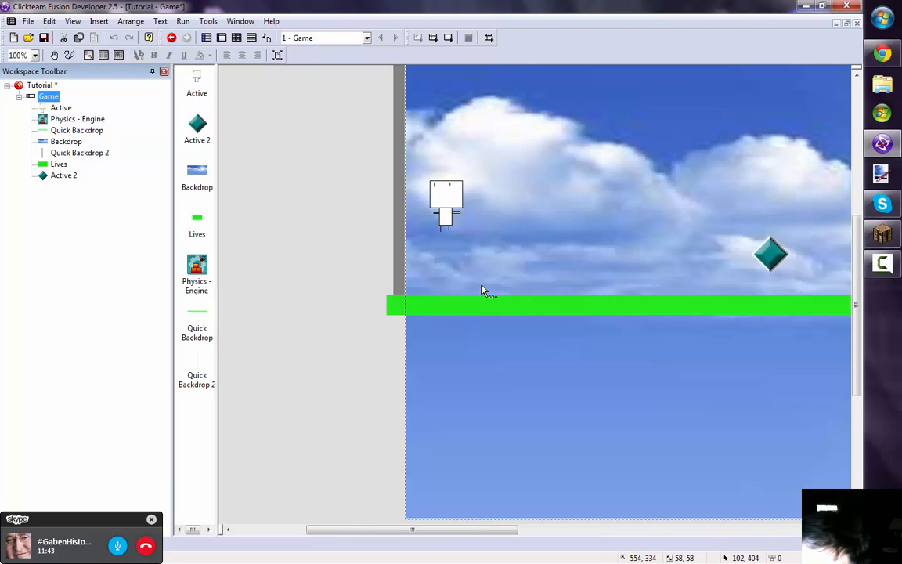
scroll(439, 305, up, 4)
drag(364, 141, 798, 487)
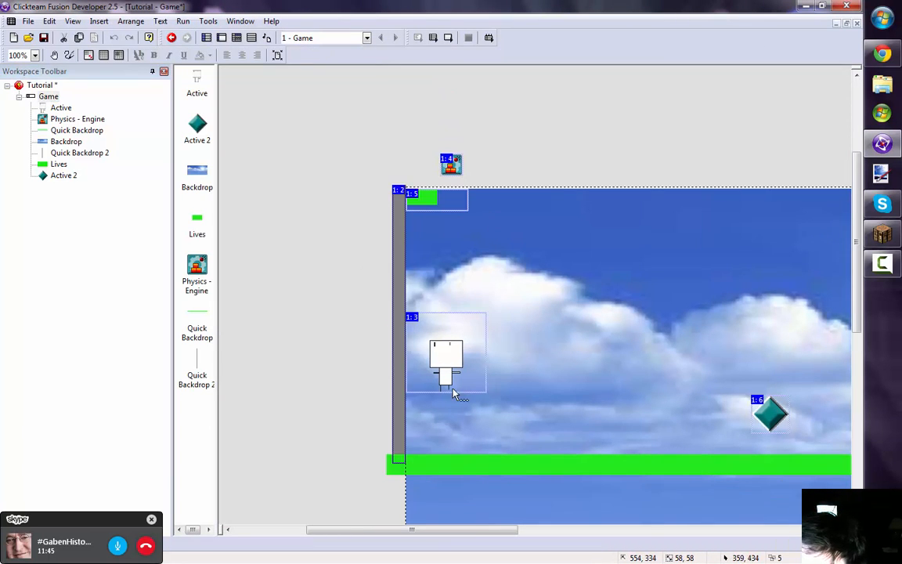
click(360, 379)
drag(395, 531, 451, 501)
scroll(447, 363, down, 1)
scroll(382, 359, up, 3)
scroll(380, 356, down, 4)
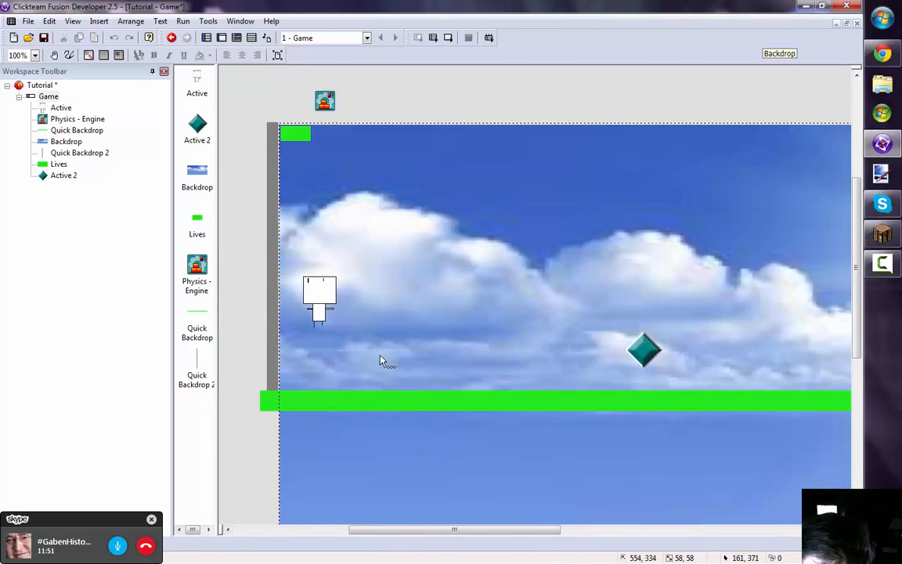
scroll(383, 360, down, 4)
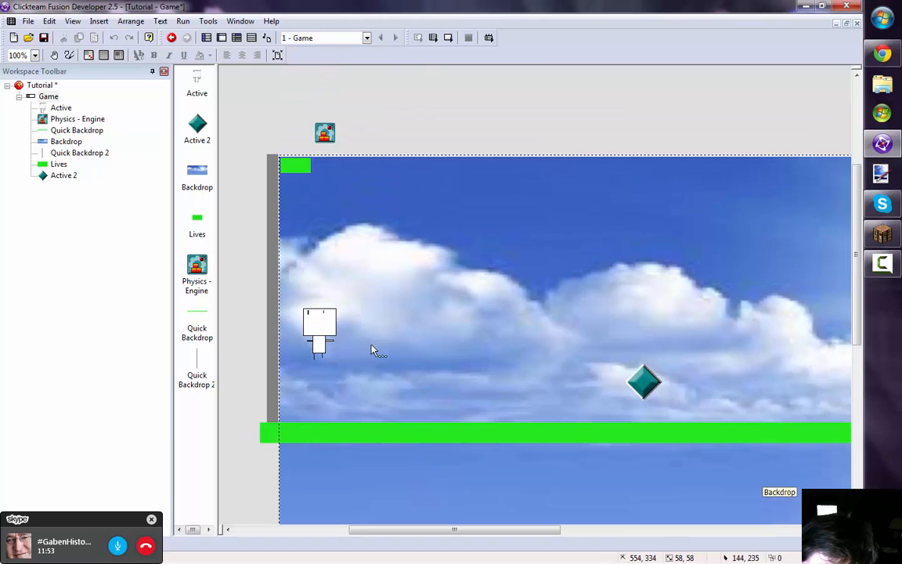
scroll(372, 349, up, 5)
scroll(354, 298, down, 6)
scroll(399, 239, down, 2)
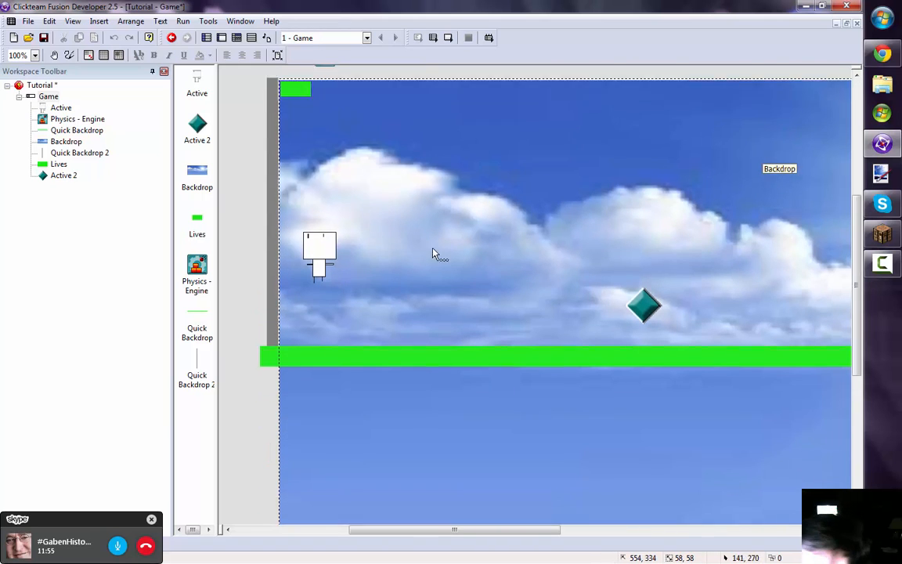